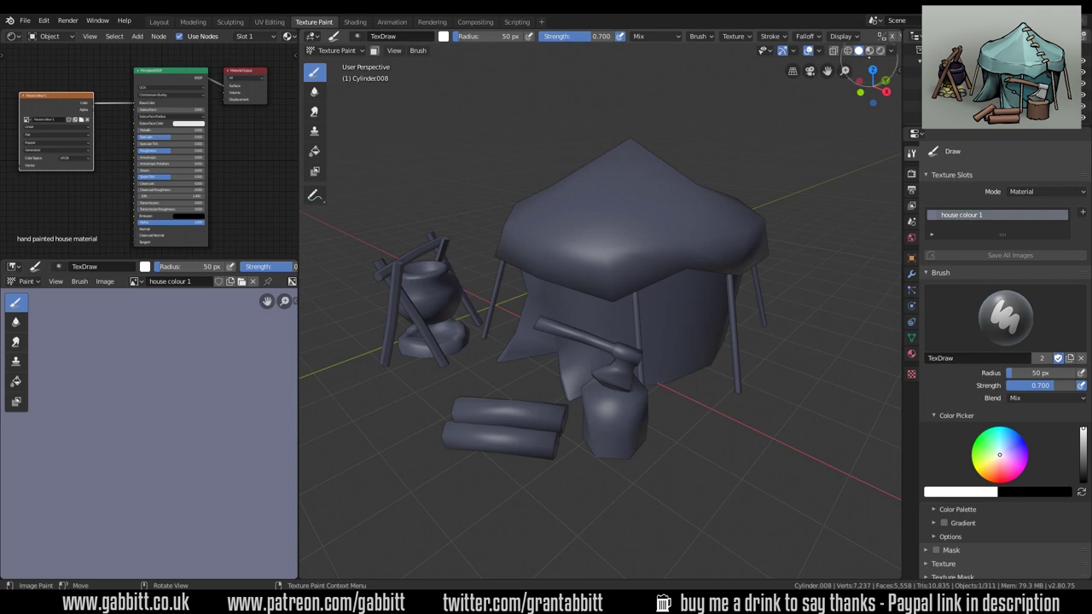
Show the scene in rendered shading and preview the house colour 1 texture through an emission viewer node, spacing the nodes apart
left_click(880, 50)
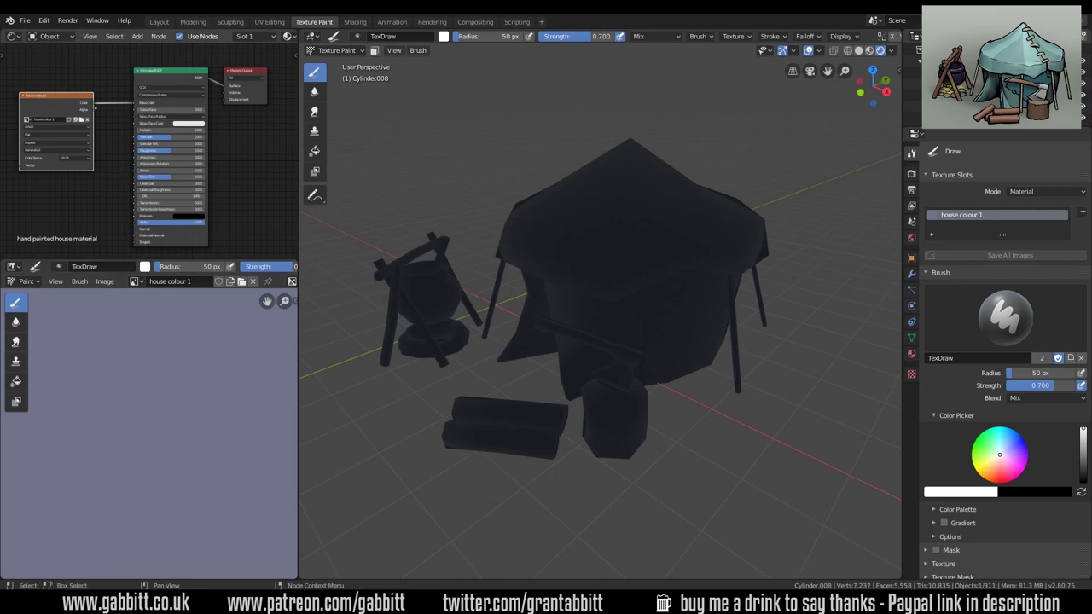
left_click(53, 99, "ctrl+shift")
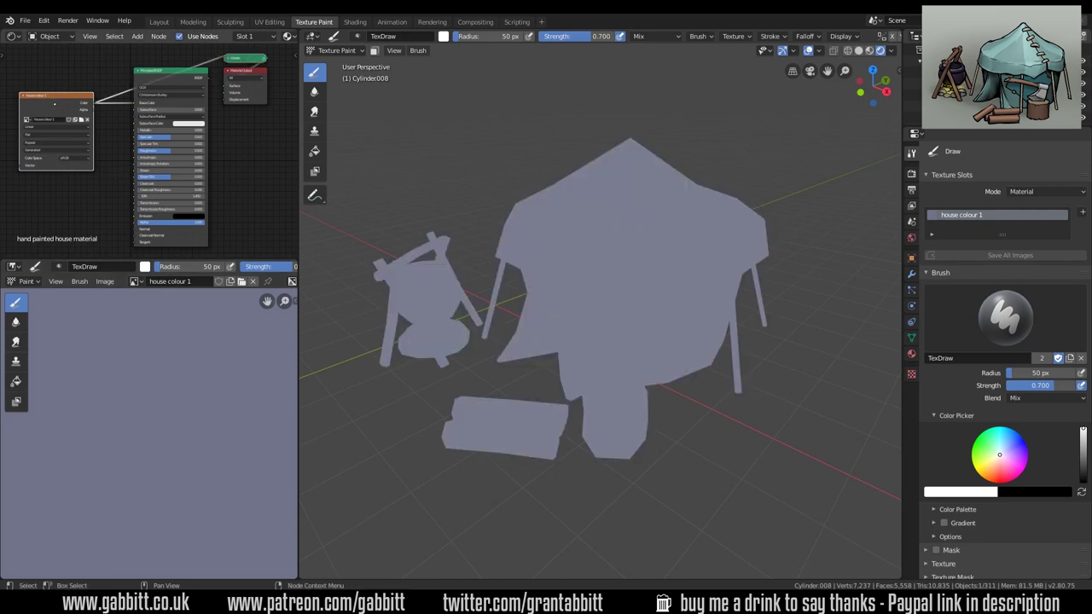
left_click_drag(160, 75, 161, 125)
left_click_drag(230, 58, 157, 67)
left_click(155, 68)
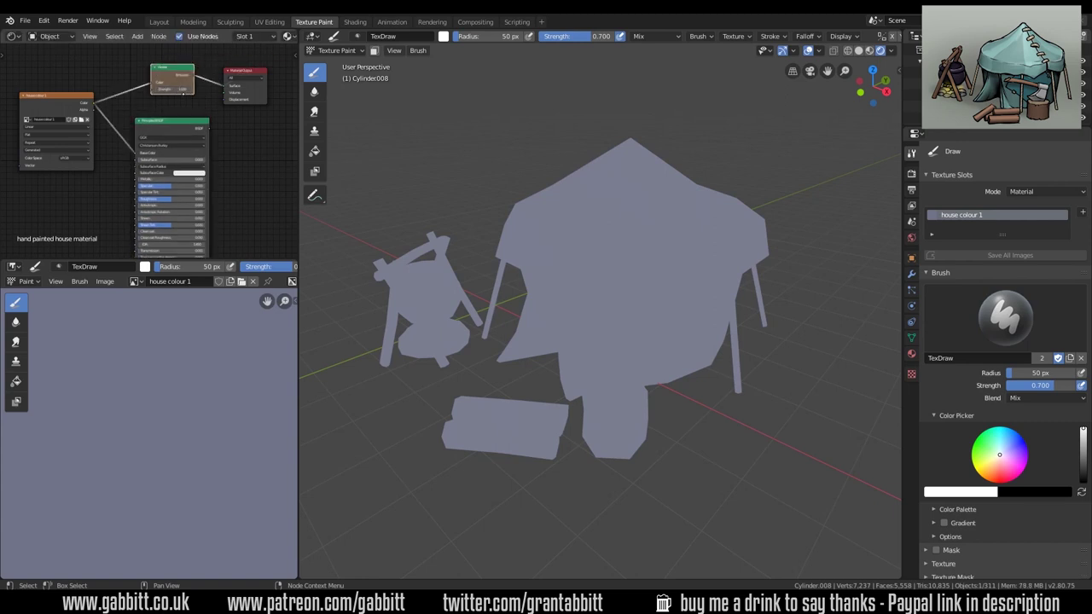
Choose a pale blue for the Fill tool and fill the active object's texture area with it
mouse_move(614, 299)
middle_mouse_down()
mouse_move(546, 307)
mouse_move(588, 302)
mouse_move(563, 312)
middle_mouse_up()
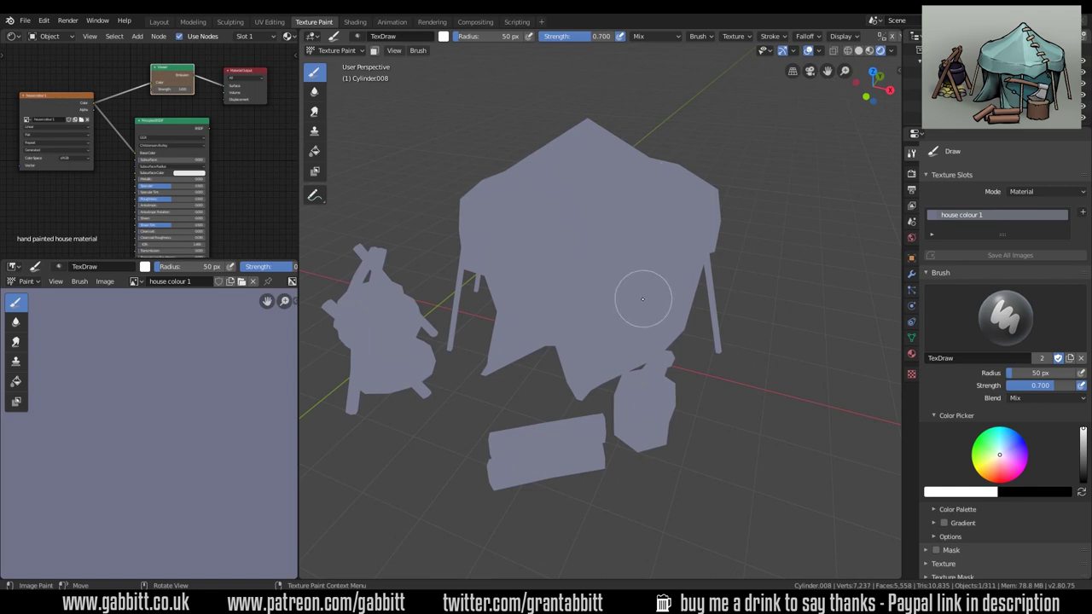
left_click(315, 151)
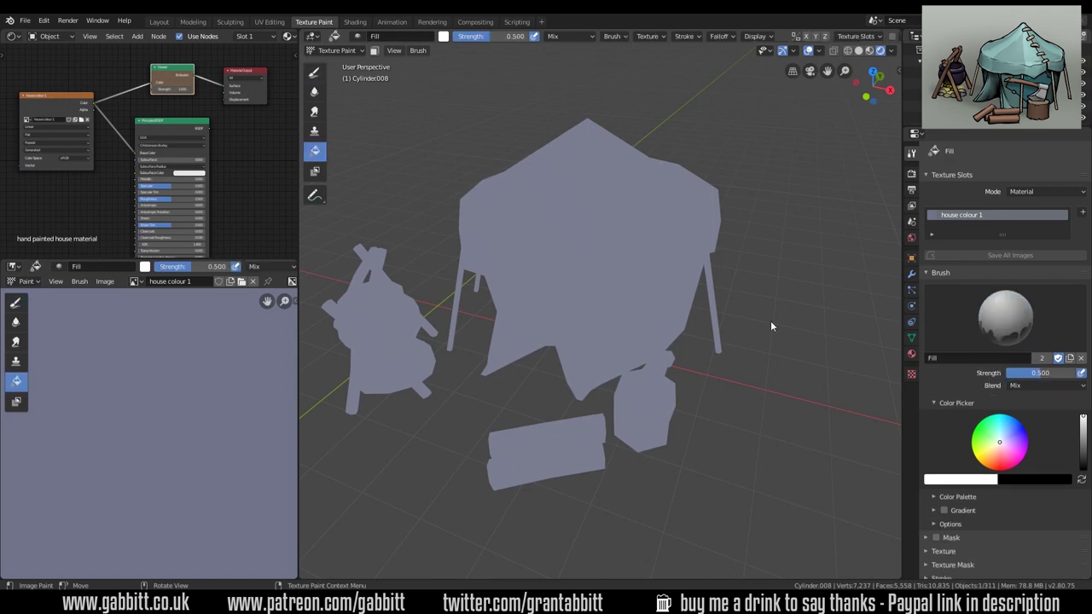
scroll(1048, 331, "down", 3)
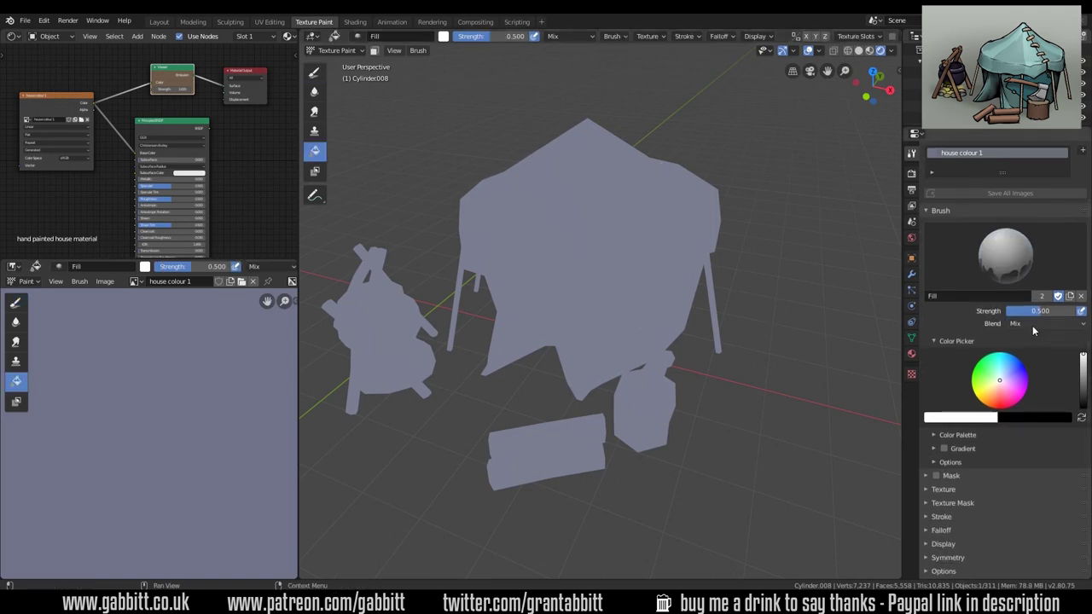
scroll(1039, 330, "down", 1)
left_click(1004, 365)
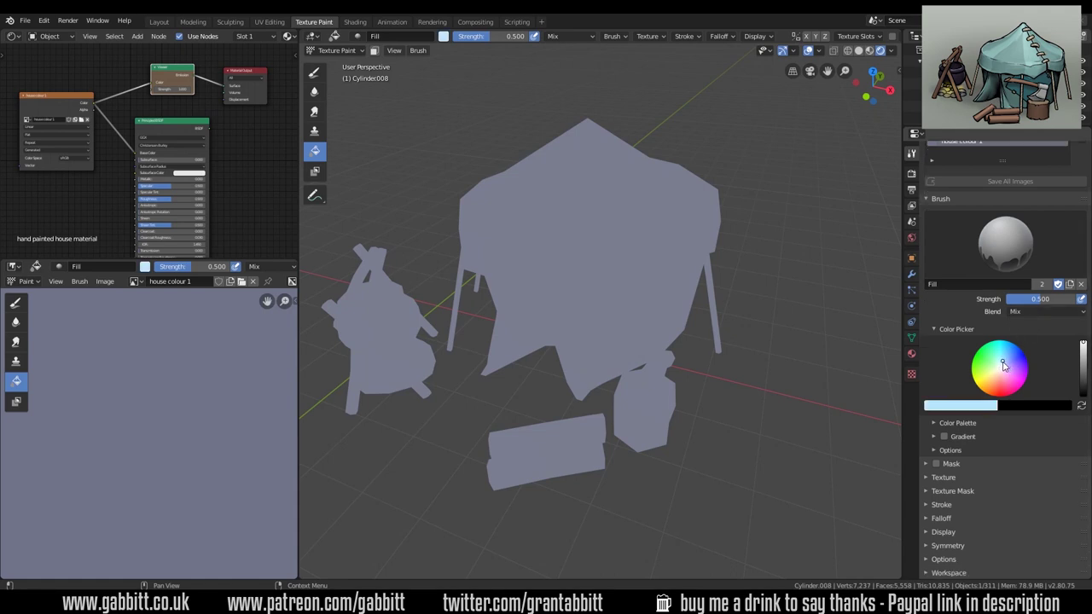
left_click(622, 232)
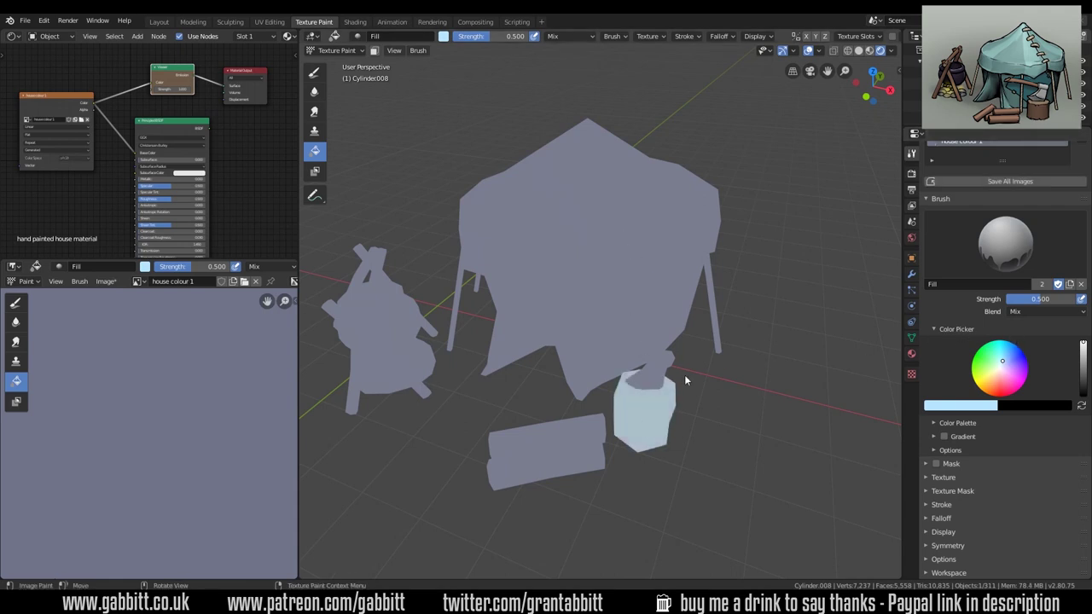
Make the tent roof the active object for texture painting and fill it with the pale blue
left_click(364, 50)
left_click(350, 64)
left_click(580, 266)
left_click(341, 50)
left_click(358, 126)
left_click(678, 269)
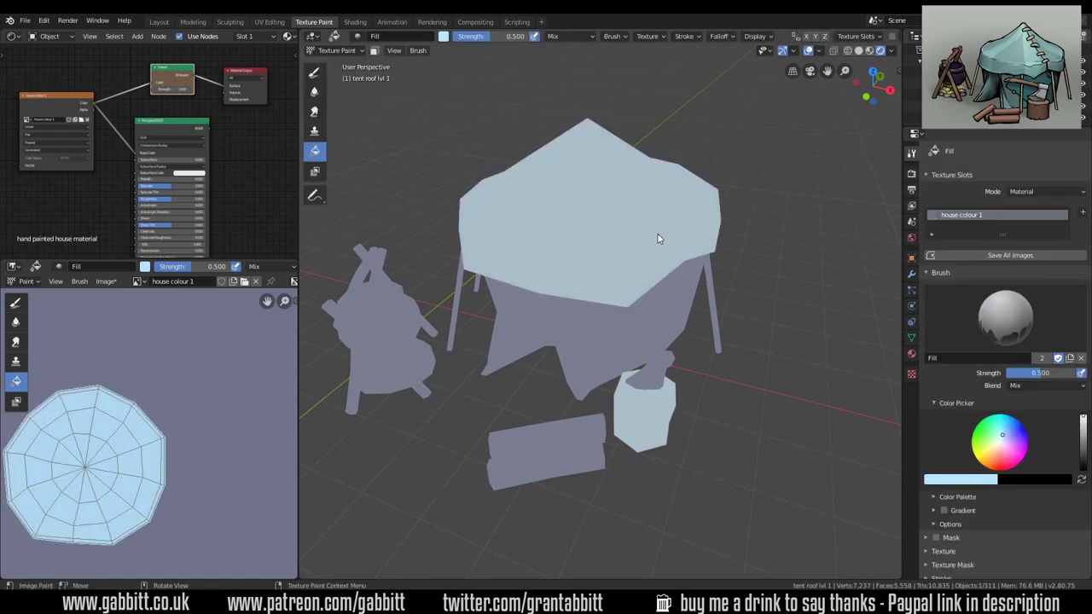
Darken the fill colour to a muted grey-blue and refill the tent roof
left_click(1083, 437)
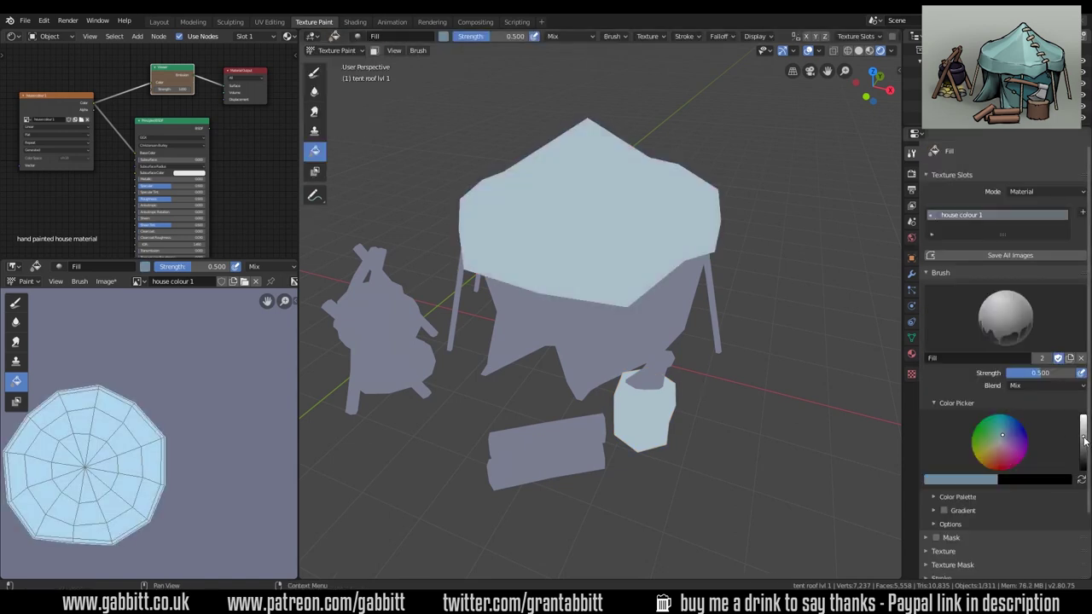
left_click(640, 222)
left_click(640, 222)
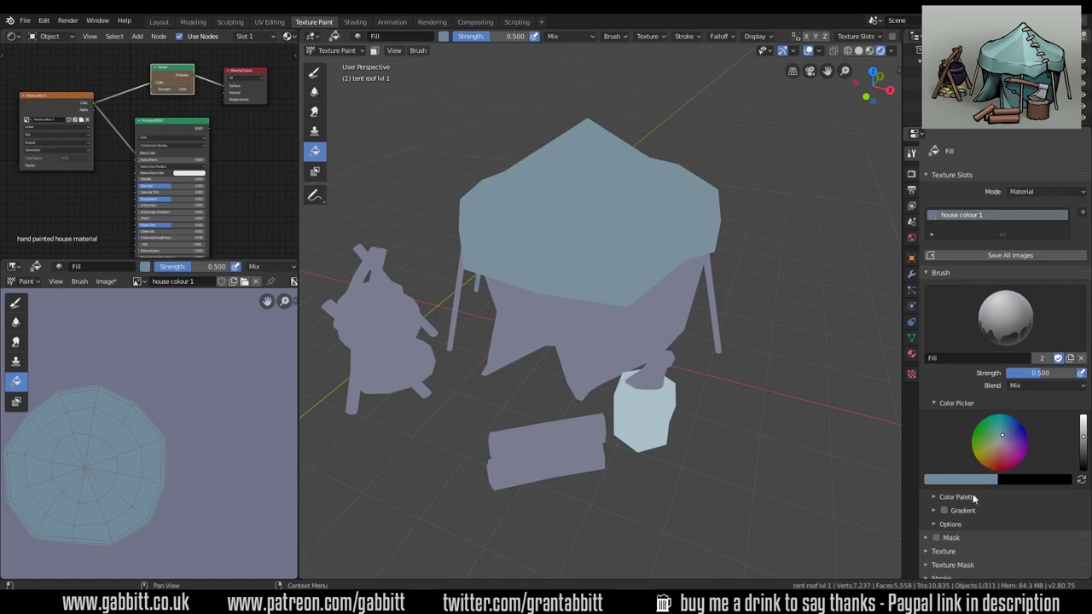
Create a new colour palette and store the current grey-blue in it
scroll(970, 502, "down", 3)
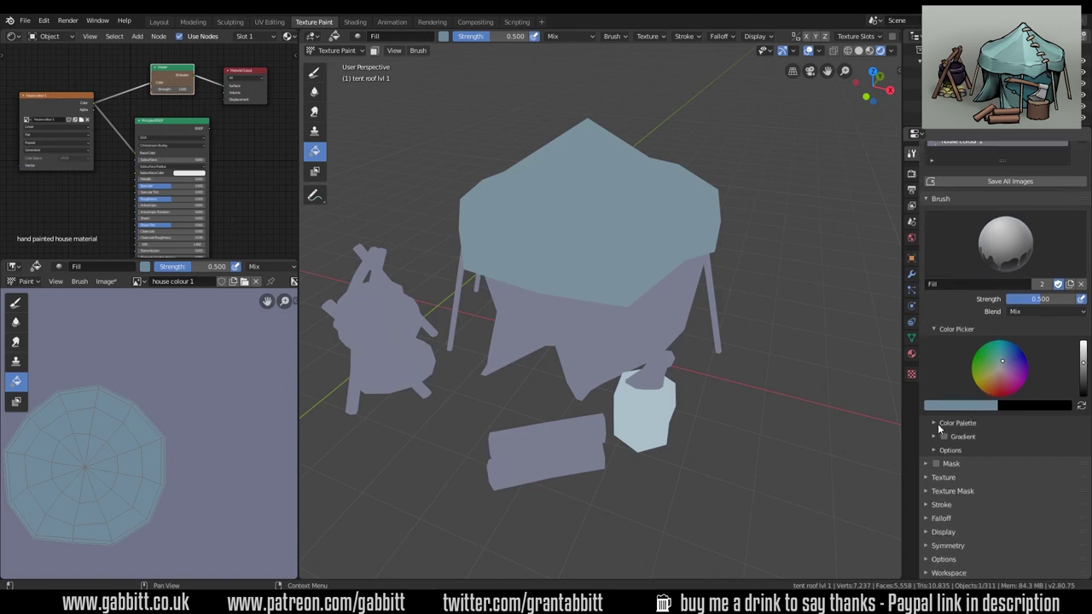
left_click(939, 424)
left_click(961, 442)
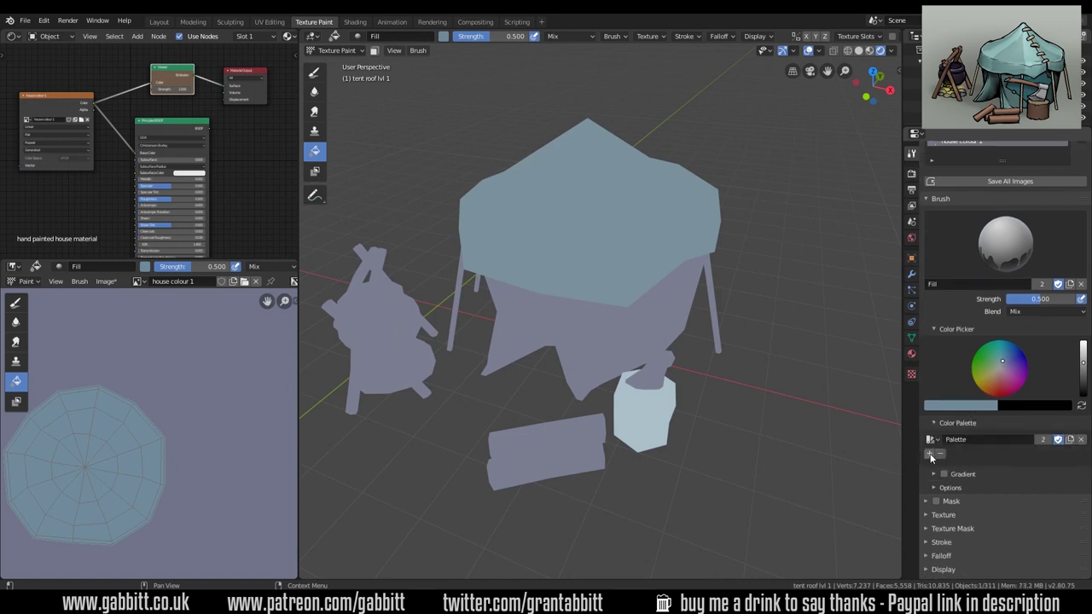
left_click(929, 454)
key("n")
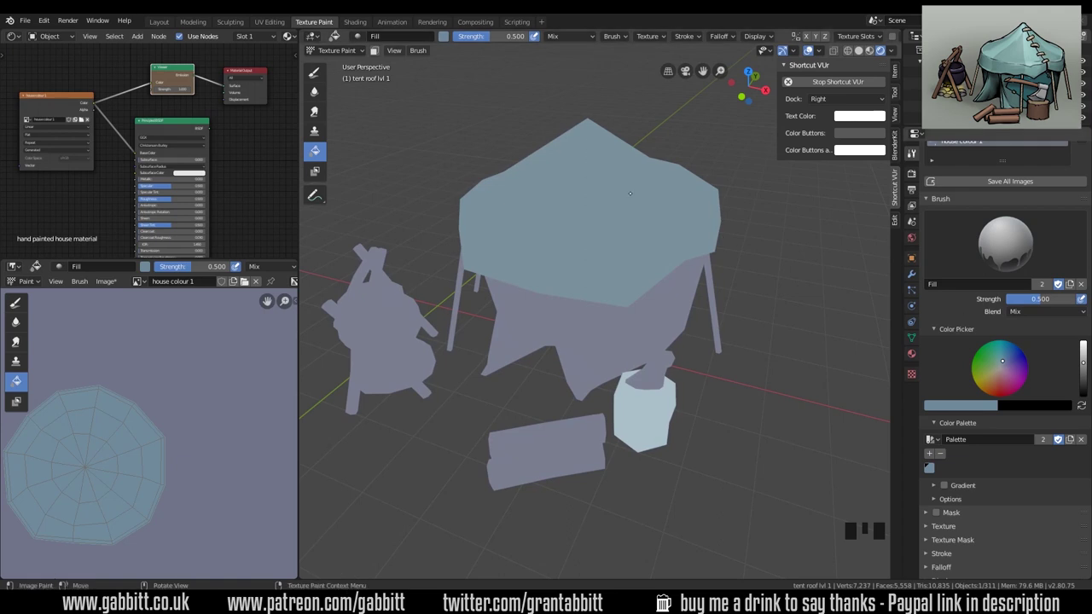
Set up the Draw brush with a pale cyan colour, a 117 px radius and a strength of 0.2
left_click(315, 73)
left_click(1000, 375)
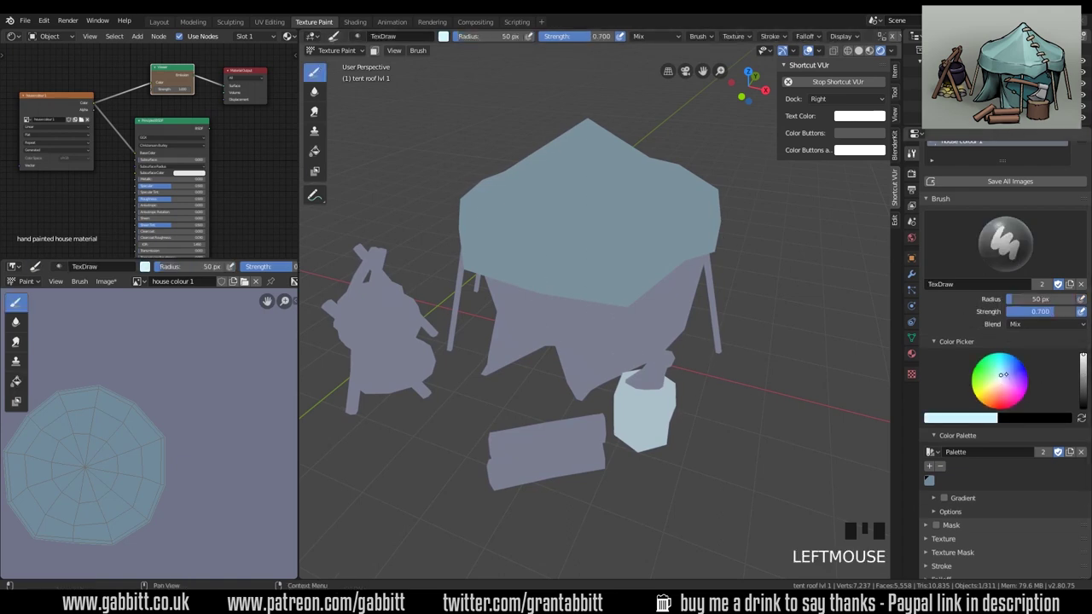
mouse_move(642, 242)
middle_mouse_down()
mouse_move(636, 258)
mouse_move(653, 297)
middle_mouse_up()
key("f")
left_click(664, 272)
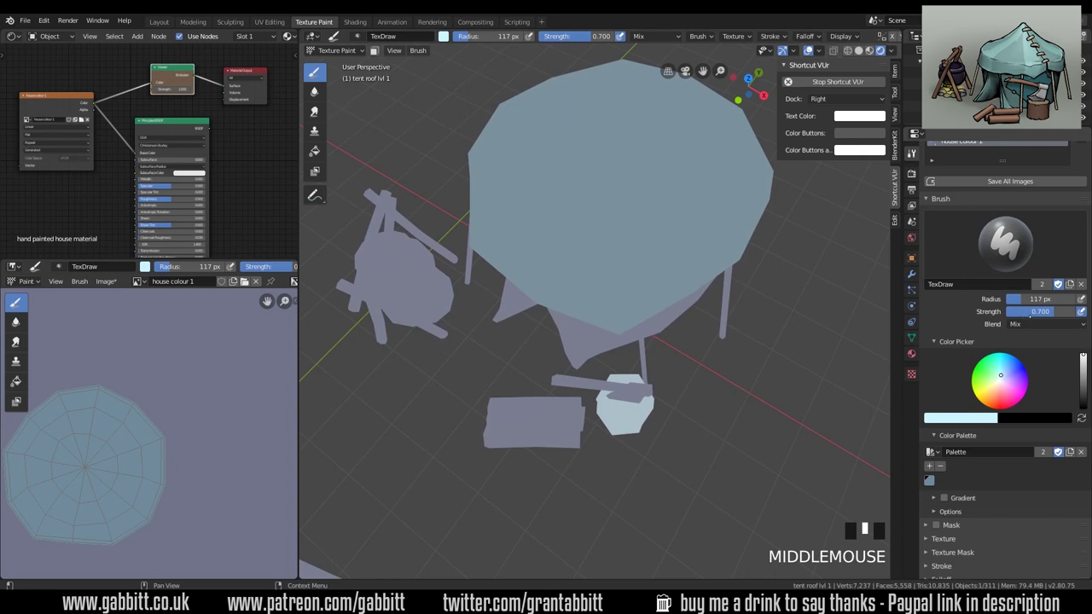
left_click(1031, 315)
type(".2")
key("Return")
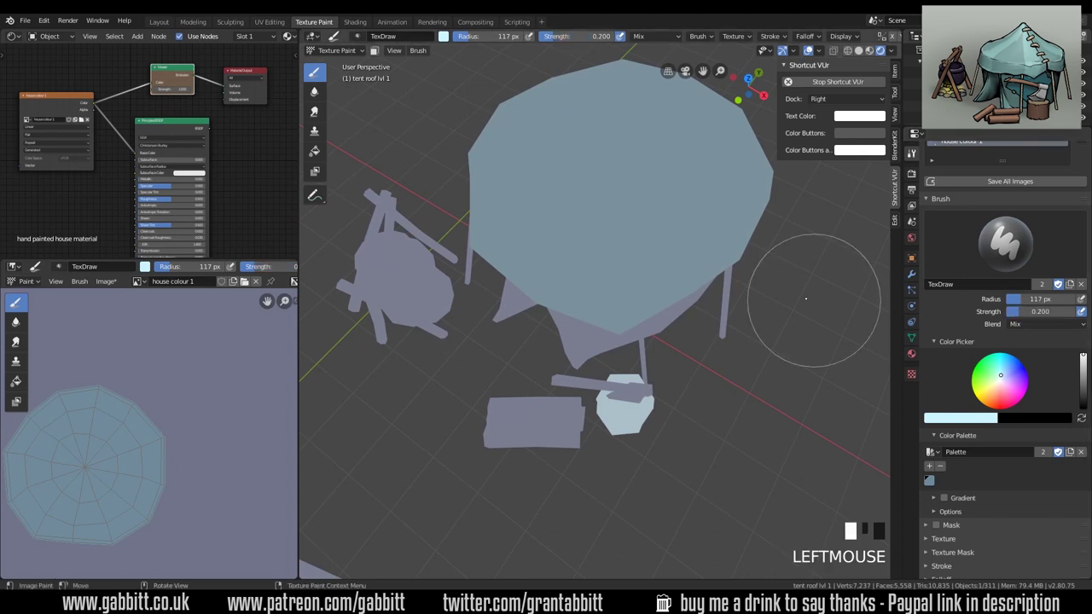
Dab soft pale cyan patches over different parts of the tent roof
left_click(654, 217)
left_click(568, 262)
left_click(615, 216)
middle_click_drag(615, 215, 734, 249)
left_click(454, 199)
left_click(568, 128)
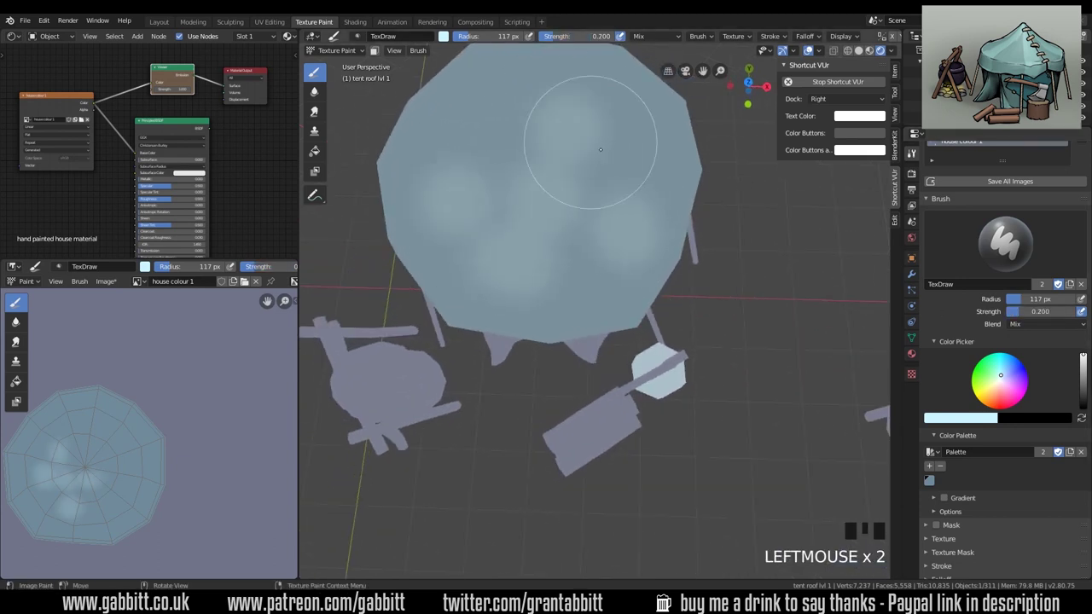
Choose a darker muted purple and dab it between the light patches across the tent roof
left_click(1007, 376)
left_click(1082, 372)
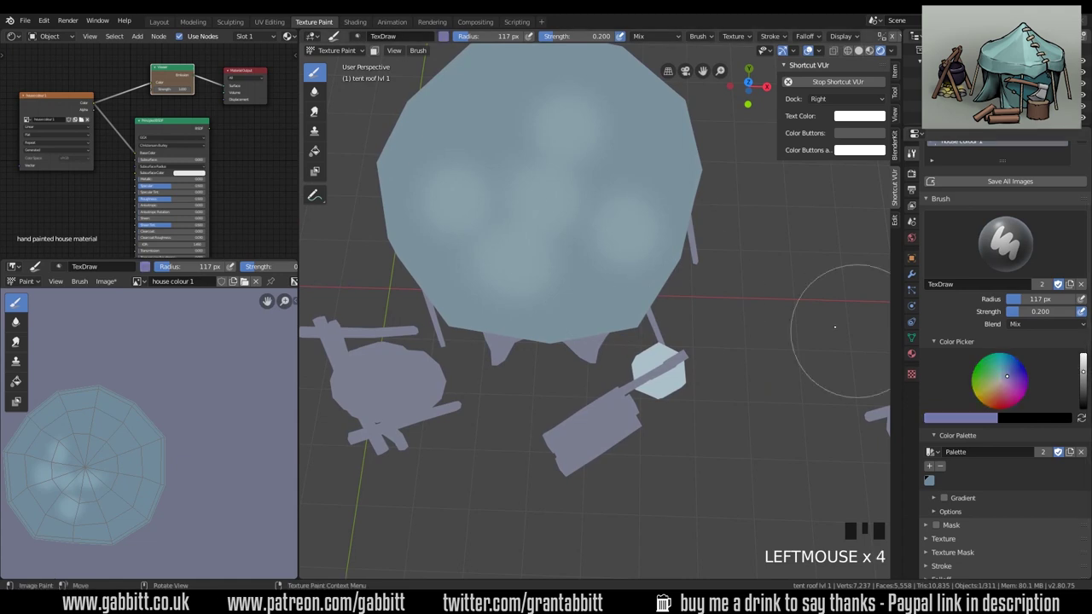
left_click(503, 236)
left_click(523, 119)
left_click(575, 216)
left_click(553, 312)
left_click(511, 235)
middle_click_drag(519, 233, 651, 314)
left_click(649, 315)
left_click(502, 208)
Vary the brush colour with another purple and a teal, adding a dab of each to the roof
left_click(1007, 381)
left_click(563, 307)
left_click(1000, 370)
left_click(452, 203)
Smear the painted patches together over the tent roof as seen from above
mouse_move(499, 282)
middle_mouse_down()
mouse_move(642, 329)
mouse_move(609, 348)
mouse_move(622, 361)
mouse_move(524, 244)
middle_mouse_up()
left_click(314, 111)
left_click(544, 347)
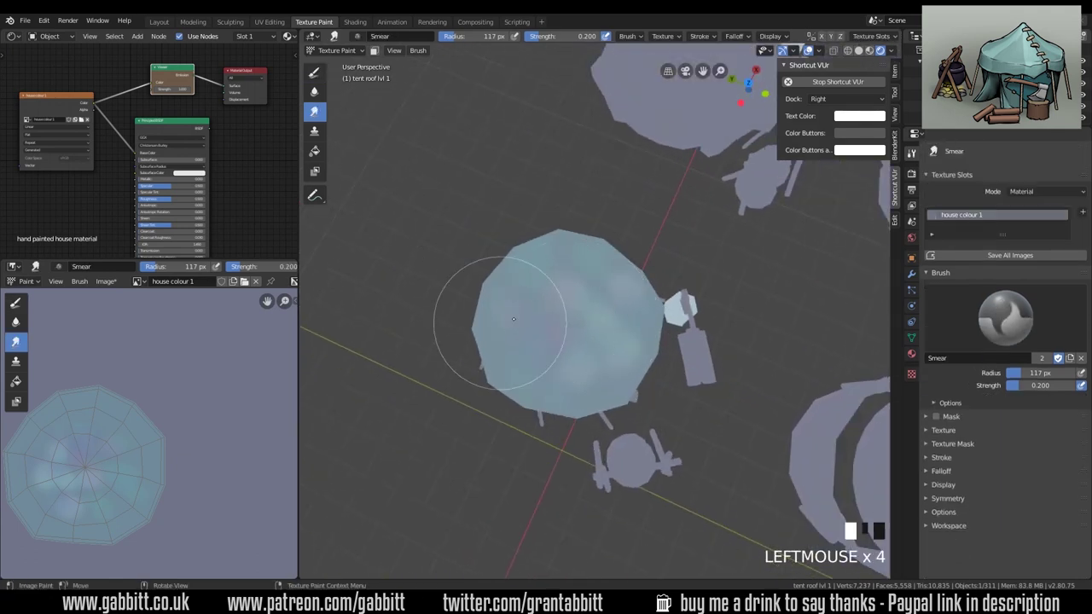
left_click_drag(577, 320, 556, 334)
left_click_drag(559, 337, 574, 356)
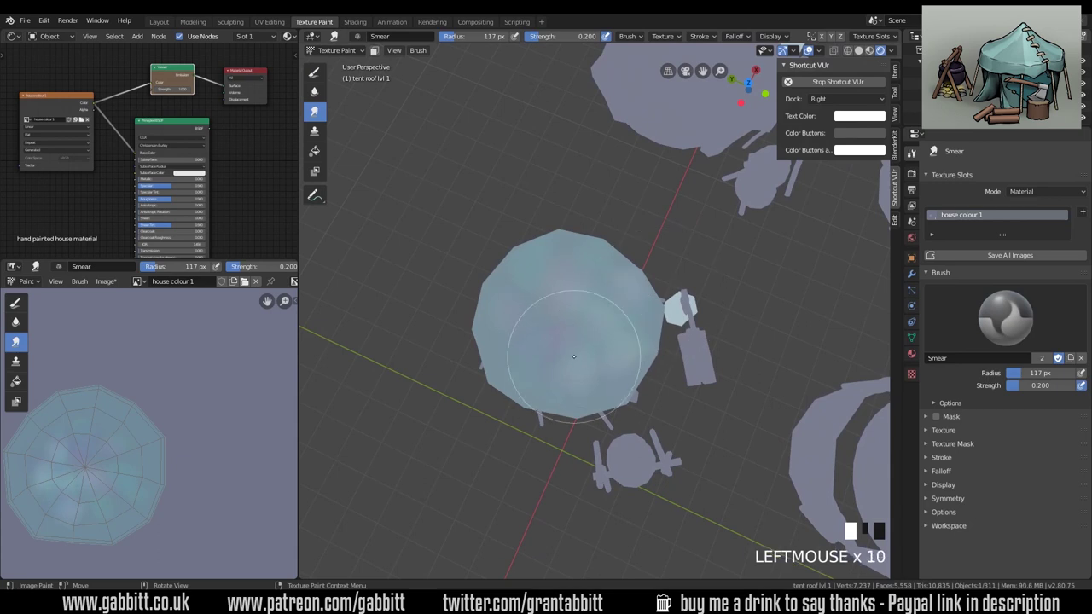
left_click(590, 307)
left_click(588, 304)
left_click(575, 362)
left_click(545, 363)
left_click(516, 364)
left_click(485, 366)
Smear and blend the colours down the sides of the tent roof all the way around
middle_click_drag(585, 323, 457, 256)
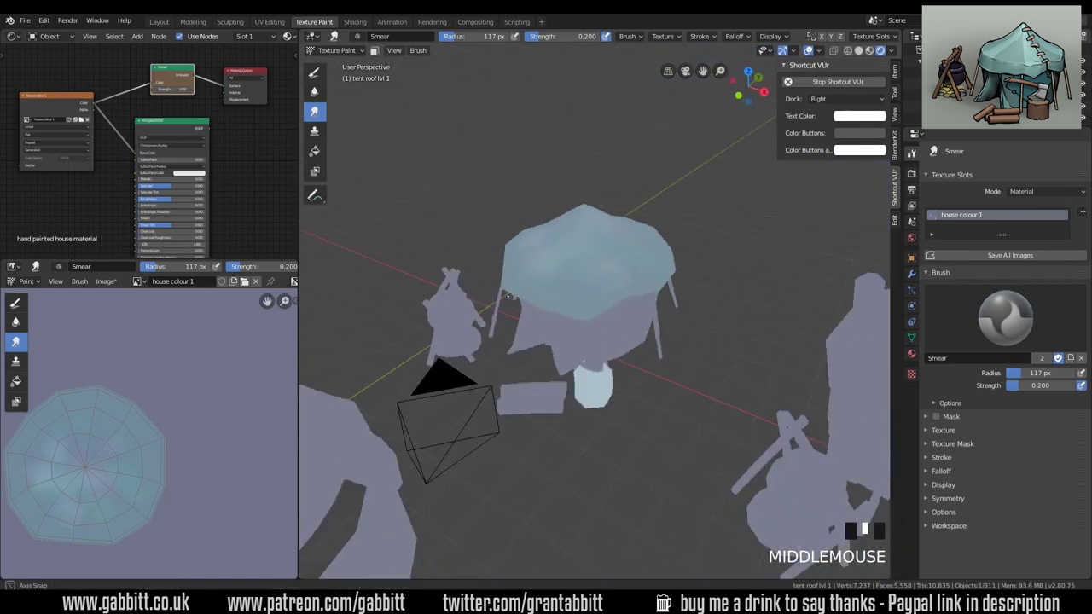
scroll(597, 286, "up", 2)
middle_click_drag(622, 281, 568, 304)
left_click_drag(573, 285, 592, 220)
left_click_drag(592, 218, 583, 277)
left_click_drag(580, 281, 566, 341)
middle_click_drag(566, 342, 631, 367)
mouse_move(526, 291)
left_mouse_down()
mouse_move(515, 316)
mouse_move(492, 236)
left_mouse_up()
middle_click_drag(492, 239, 532, 327)
left_click_drag(531, 327, 505, 286)
middle_click_drag(503, 285, 554, 328)
left_click_drag(481, 375, 451, 353)
middle_click_drag(454, 352, 546, 294)
left_click_drag(546, 293, 513, 325)
mouse_move(513, 324)
middle_mouse_down()
mouse_move(511, 347)
mouse_move(743, 293)
mouse_move(597, 307)
mouse_move(584, 323)
mouse_move(565, 231)
mouse_move(560, 267)
mouse_move(521, 336)
mouse_move(605, 285)
mouse_move(475, 217)
mouse_move(654, 285)
mouse_move(648, 298)
middle_mouse_up()
left_click(585, 323)
left_click(521, 336)
left_click(475, 217)
left_click(526, 219)
Return to the Draw brush, set its blending to Screen and reduce its radius to 41 px
left_click(315, 71)
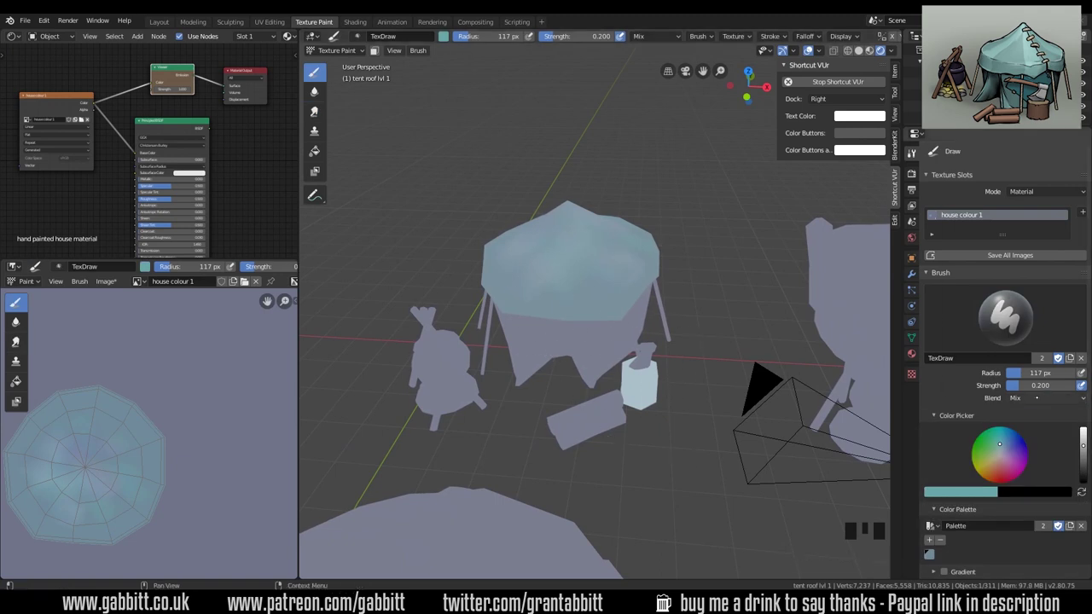
left_click(1024, 398)
left_click(976, 297)
middle_click_drag(707, 353, 648, 376)
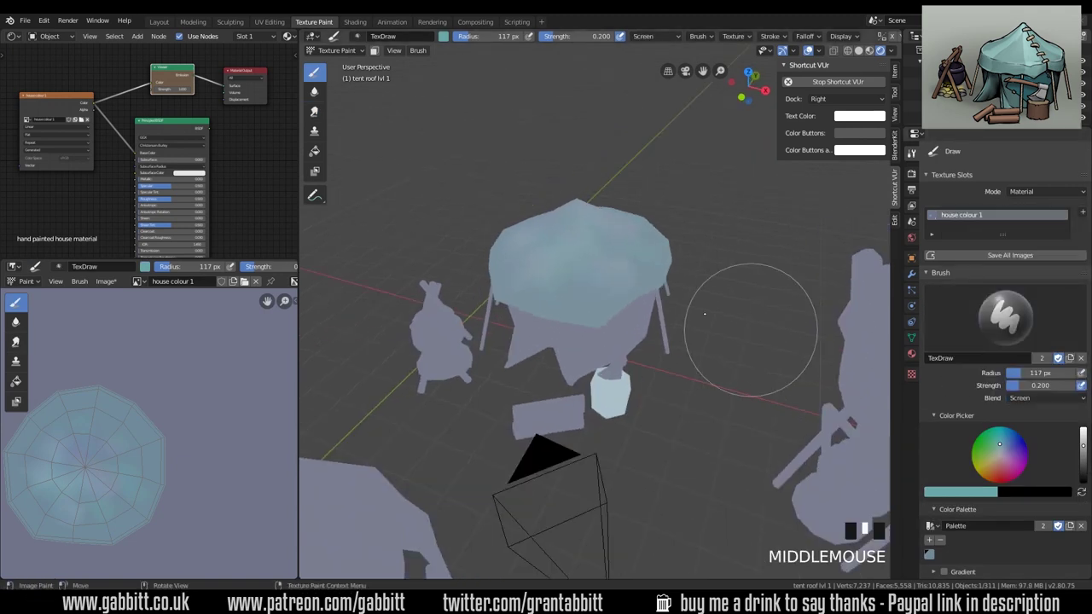
key("f")
left_click(561, 275)
middle_click_drag(560, 275, 622, 263)
key("f")
left_click(628, 287)
left_click_drag(628, 287, 566, 213)
middle_click_drag(566, 213, 628, 269)
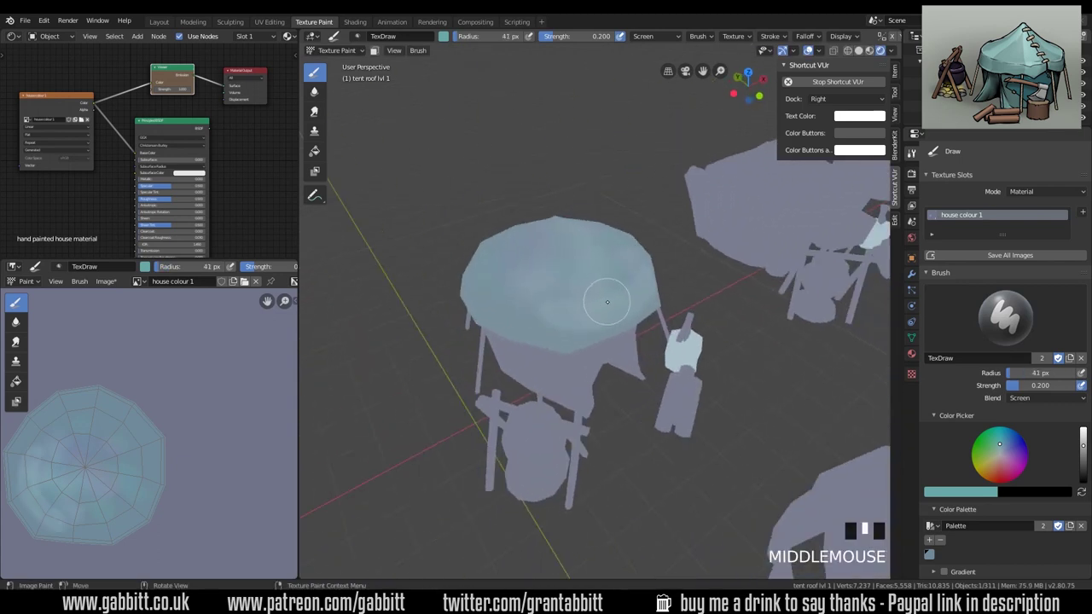
key("ctrl+z")
Set the brush strength to 0.1 and paint teal Screen highlights around the tent roof's lower edge
left_click(1028, 386)
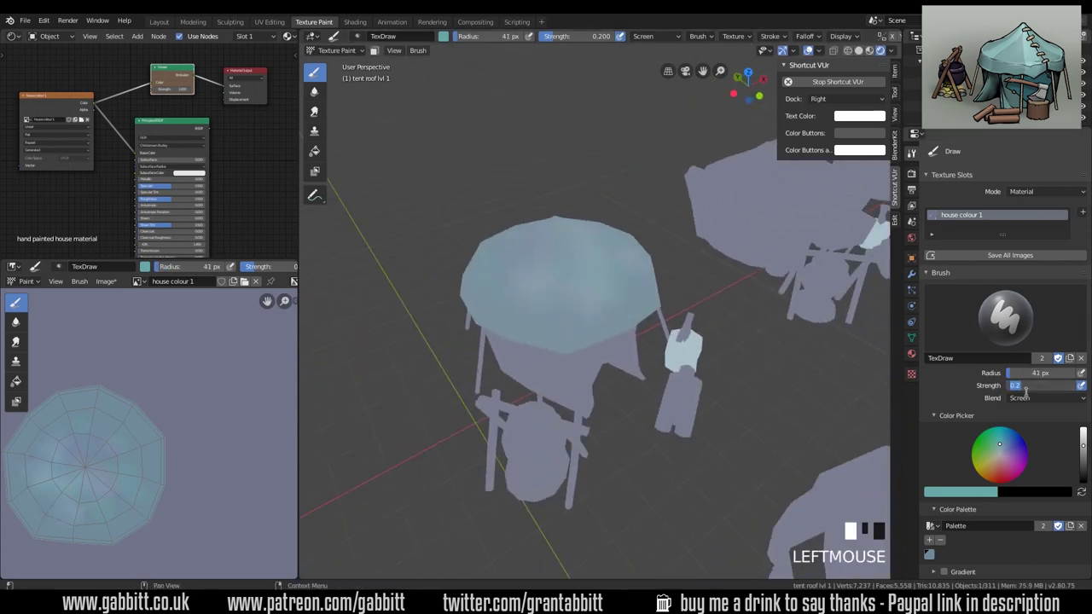
key("Return")
middle_click_drag(525, 256, 653, 298)
left_click_drag(636, 333, 621, 350)
mouse_move(529, 307)
middle_mouse_down()
mouse_move(657, 325)
mouse_move(695, 286)
middle_mouse_up()
left_click_drag(636, 283, 581, 295)
mouse_move(546, 272)
middle_mouse_down()
mouse_move(637, 282)
mouse_move(704, 244)
middle_mouse_up()
left_click_drag(627, 290, 592, 308)
left_click_drag(567, 318, 523, 317)
mouse_move(523, 317)
middle_mouse_down()
mouse_move(623, 277)
mouse_move(591, 287)
mouse_move(635, 299)
middle_mouse_up()
left_click(623, 277)
left_click(591, 287)
left_click(534, 280)
middle_click_drag(546, 286, 650, 338)
Enlarge the brush radius to 71 px and add broader teal highlights to the roof
key("f")
left_click(670, 339)
left_click_drag(625, 339, 624, 357)
left_click(573, 330)
left_click(585, 329)
Smear the new highlights into the surrounding colour on the tent roof
mouse_move(585, 329)
middle_mouse_down()
mouse_move(648, 247)
mouse_move(679, 234)
mouse_move(645, 341)
mouse_move(629, 305)
middle_mouse_up()
left_click(315, 112)
mouse_move(572, 255)
middle_mouse_down()
mouse_move(562, 345)
mouse_move(534, 319)
mouse_move(552, 348)
mouse_move(567, 341)
mouse_move(603, 358)
middle_mouse_up()
left_click(522, 374)
left_click(522, 373)
left_click(548, 335)
left_click(588, 403)
left_click_drag(589, 399, 570, 396)
left_click_drag(569, 396, 555, 392)
left_click(604, 370)
left_click(598, 365)
mouse_move(555, 392)
middle_mouse_down()
mouse_move(608, 371)
mouse_move(627, 334)
mouse_move(724, 317)
mouse_move(578, 253)
mouse_move(628, 344)
mouse_move(660, 292)
mouse_move(619, 336)
middle_mouse_up()
left_click(619, 333)
left_click(608, 329)
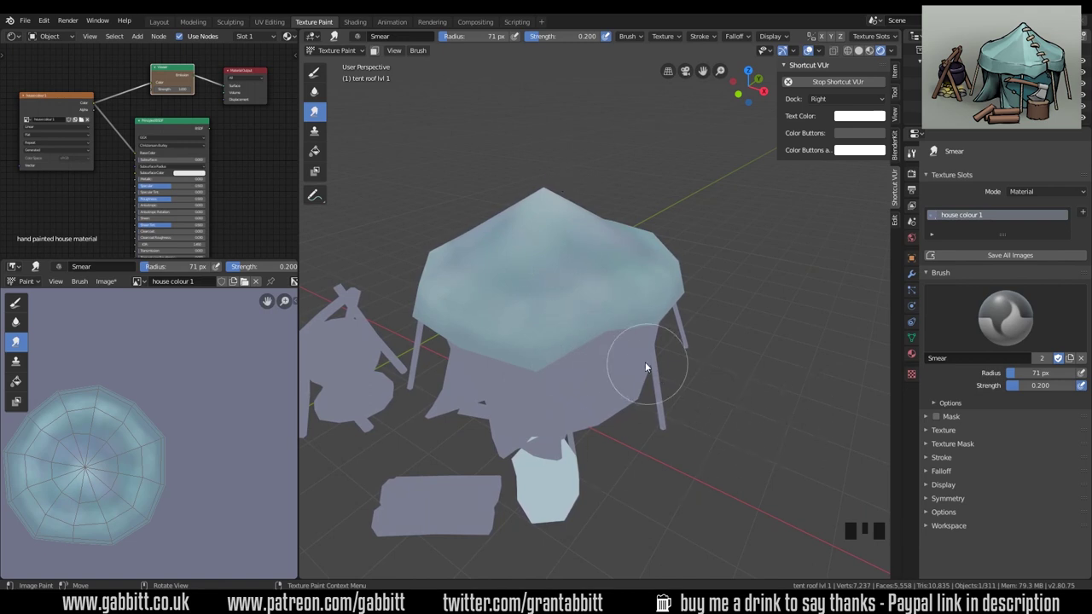
Return to the Draw brush and choose a darker blue as its colour
middle_click_drag(637, 365, 619, 400)
left_click(314, 71)
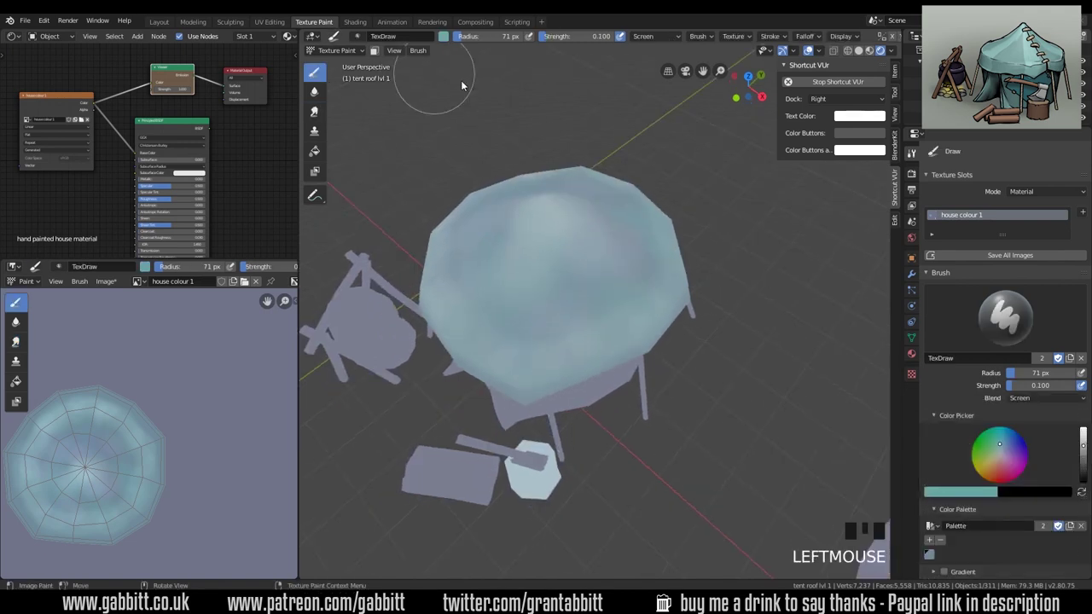
middle_click_drag(849, 430, 592, 278)
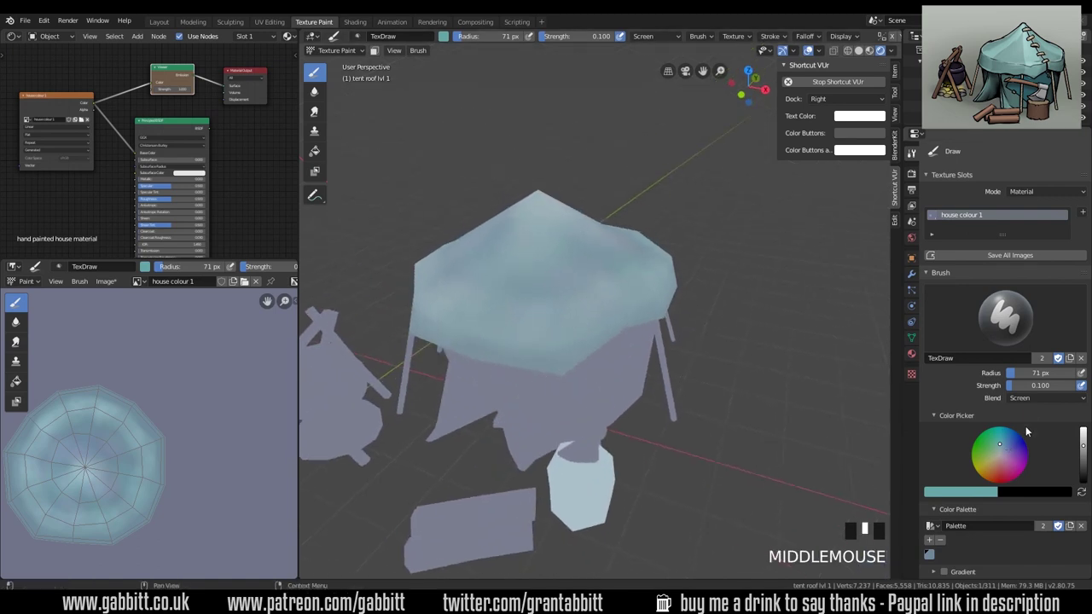
left_click(1006, 447)
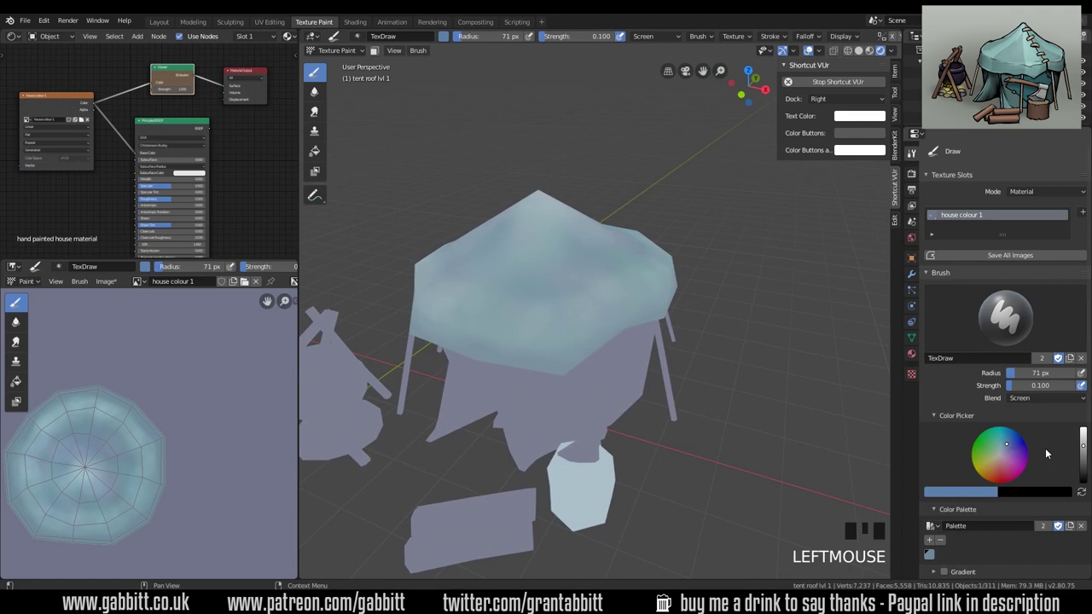
left_click(1083, 455)
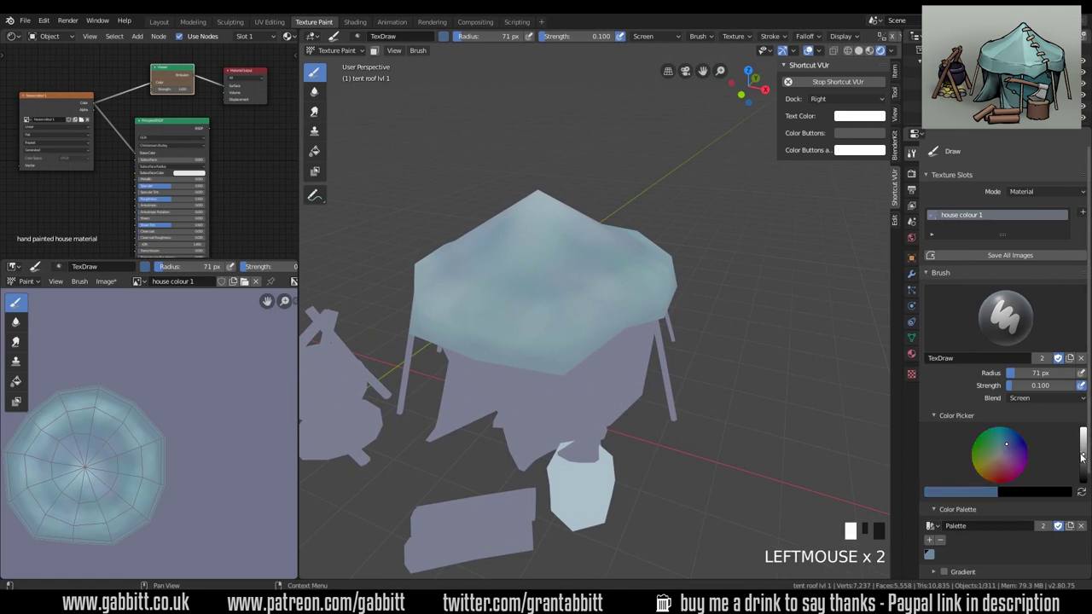
Dab the dark blue on the front of the roof and change the brush blending to Mix
middle_click_drag(645, 337, 624, 384)
left_click_drag(530, 295, 529, 333)
left_click(546, 220)
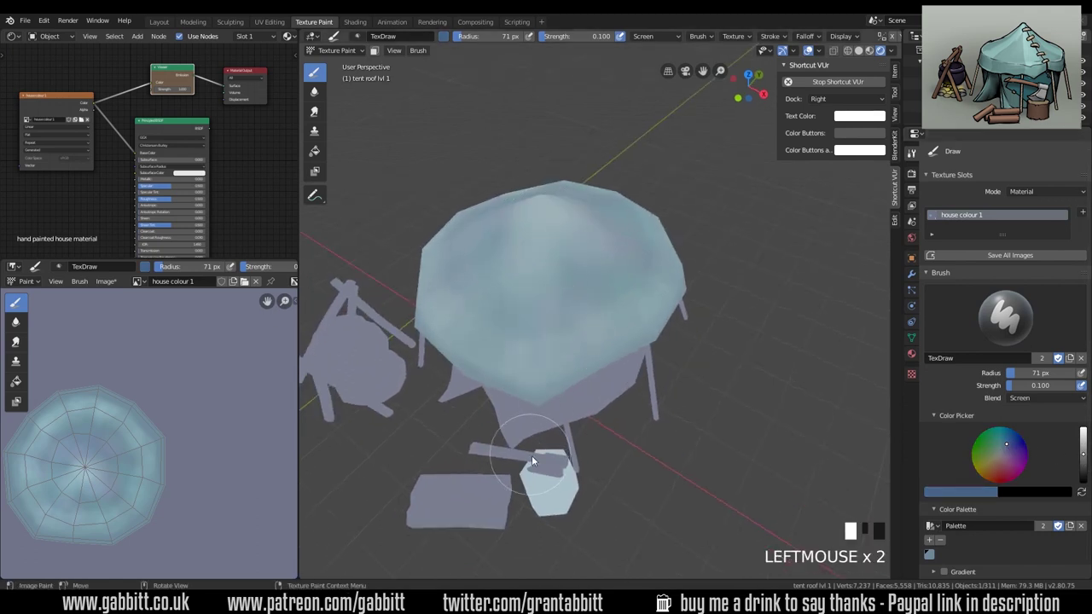
left_click(1020, 397)
left_click(969, 385)
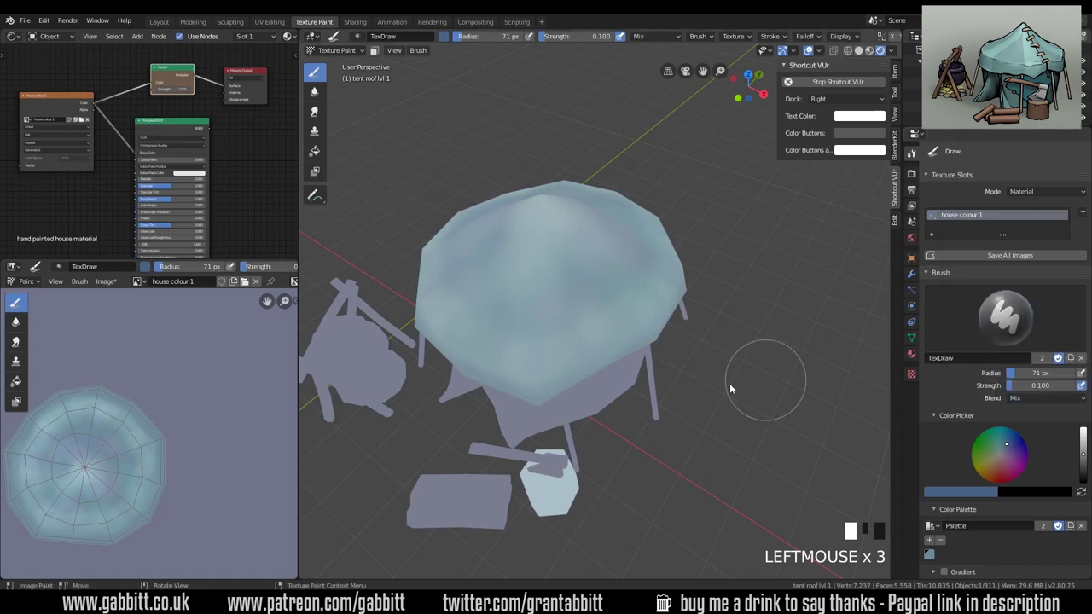
Paint repeated dark blue shading strokes from mid-roof down to the front edge
left_click_drag(552, 330, 539, 410)
left_click_drag(548, 277, 533, 414)
mouse_move(546, 281)
left_mouse_down()
mouse_move(504, 413)
mouse_move(533, 401)
left_mouse_up()
left_click_drag(546, 282, 542, 401)
left_click_drag(550, 285, 558, 404)
mouse_move(537, 350)
middle_mouse_down()
mouse_move(535, 339)
mouse_move(536, 348)
middle_mouse_up()
Undo the latest dark blue shading strokes on the front of the roof
key("ctrl+z")
key("ctrl+z")
key("ctrl+z")
key("ctrl+z")
key("ctrl+z")
key("ctrl+z")
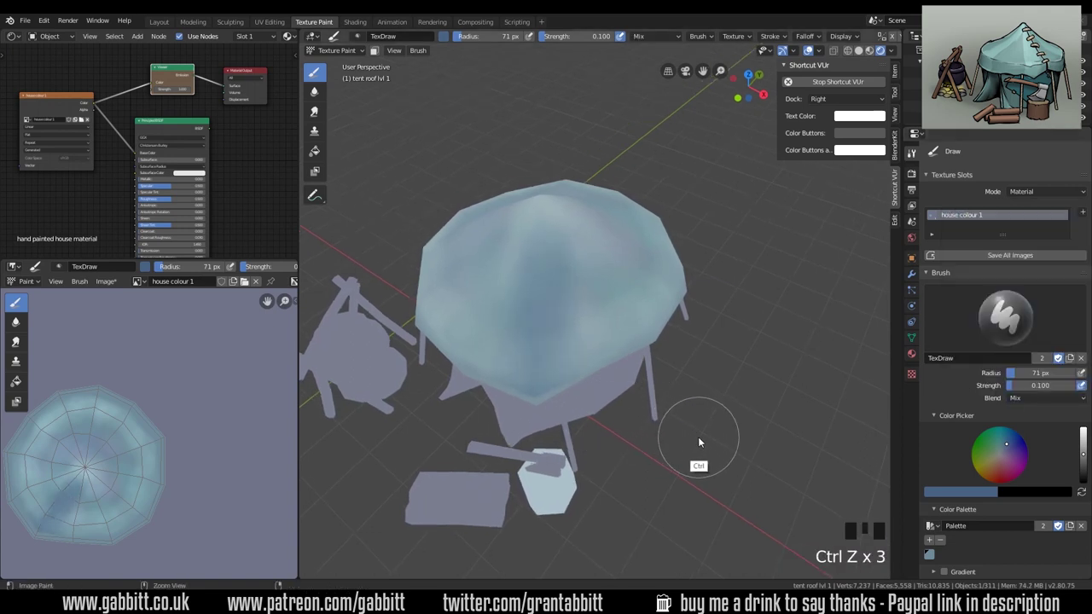
Set the Draw brush to strength 0.3 with Color blending, and reduce its radius to 22 px
left_click(1041, 385)
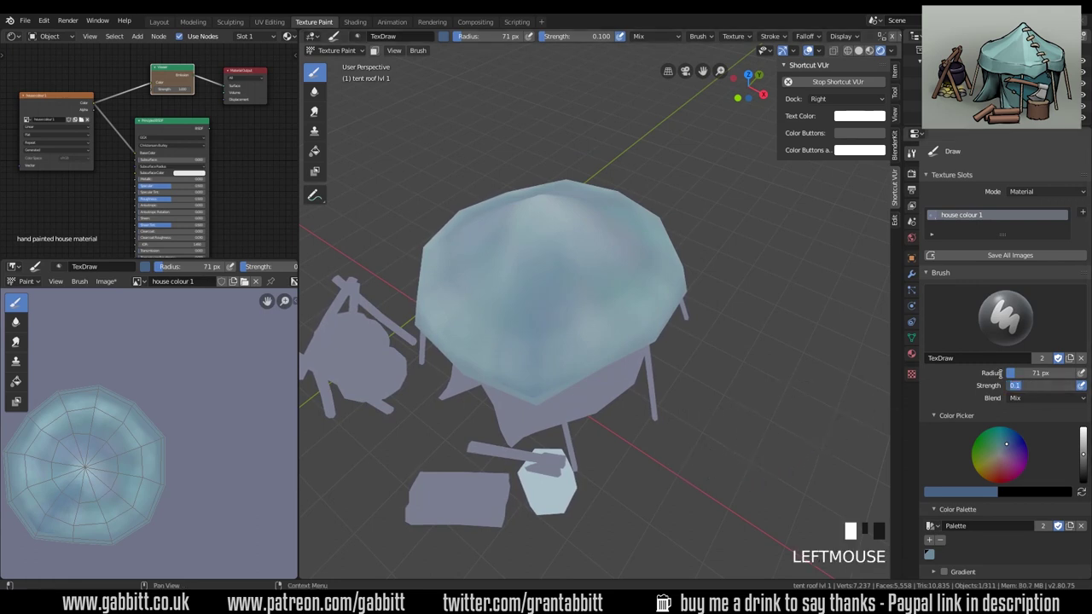
type("0.3")
key("Return")
middle_click_drag(588, 383, 597, 376)
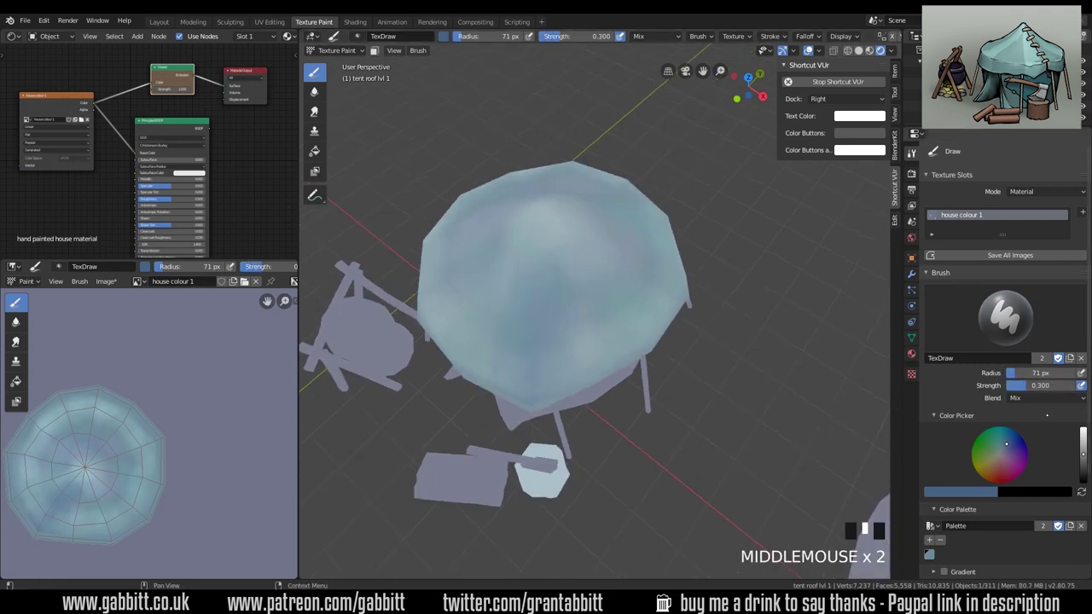
left_click(1047, 397)
left_click(1022, 272)
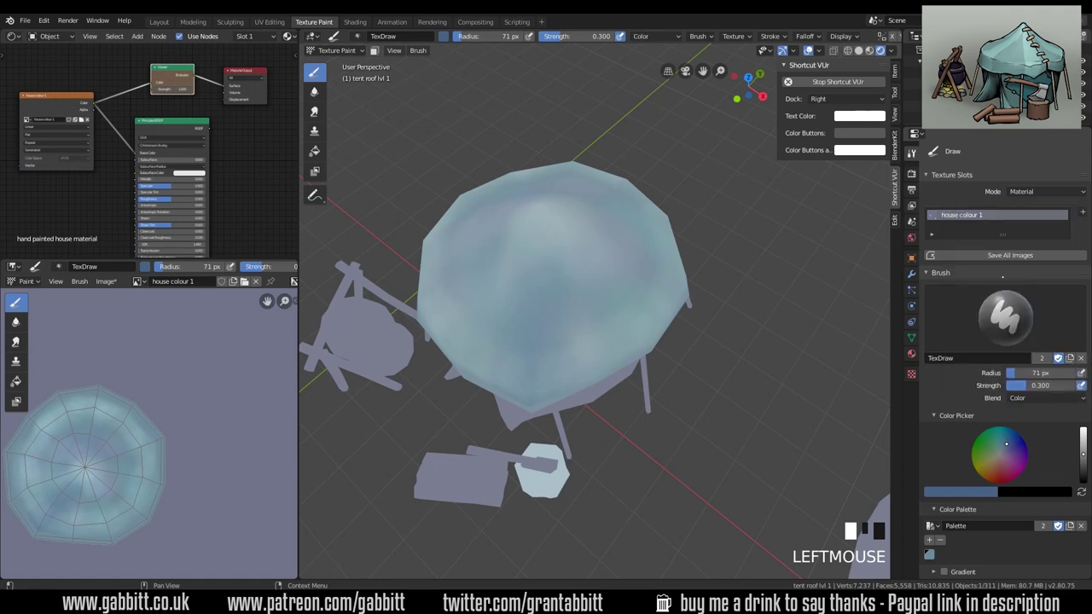
mouse_move(610, 299)
middle_mouse_down()
mouse_move(550, 290)
mouse_move(549, 262)
middle_mouse_up()
key("f")
left_click(537, 286)
Try a thin blue stroke from the roof's peak down to the front edge, and undo it
left_click_drag(542, 218, 508, 390)
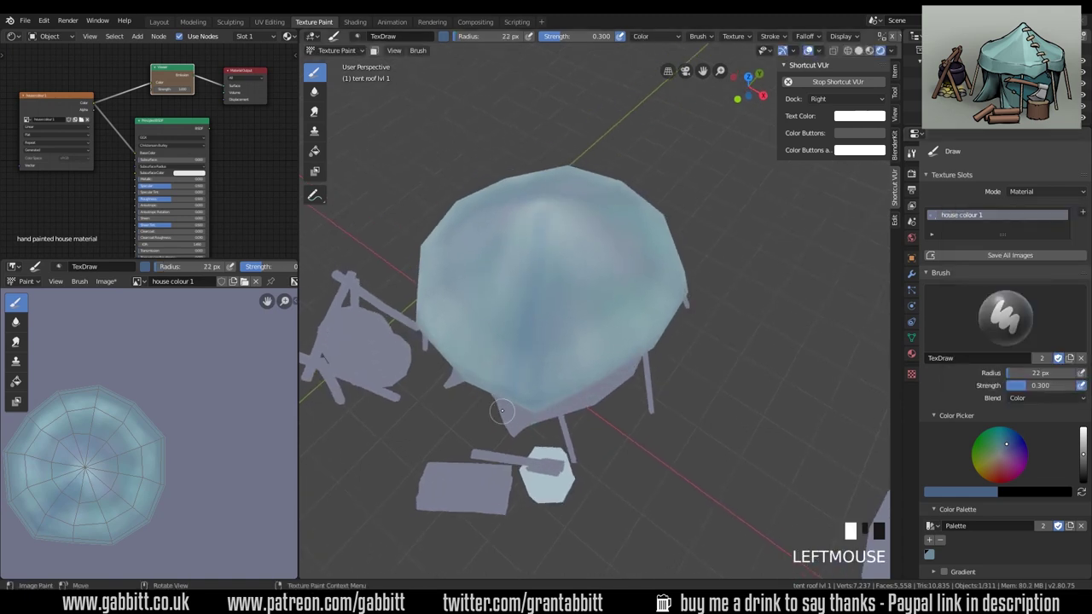
left_click(546, 259)
mouse_move(547, 259)
middle_mouse_down()
mouse_move(568, 332)
mouse_move(543, 219)
middle_mouse_up()
key("ctrl+z")
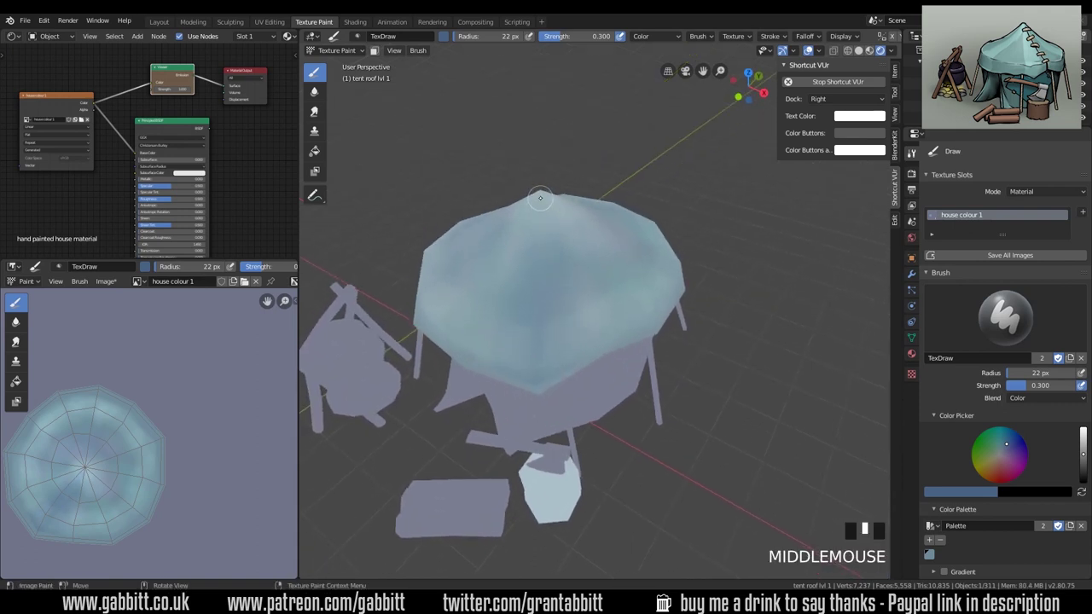
Paint a wide blue stripe on the front of the roof, filling it from the peak down to the lower edge
left_click_drag(539, 198, 505, 389)
left_click_drag(543, 200, 576, 366)
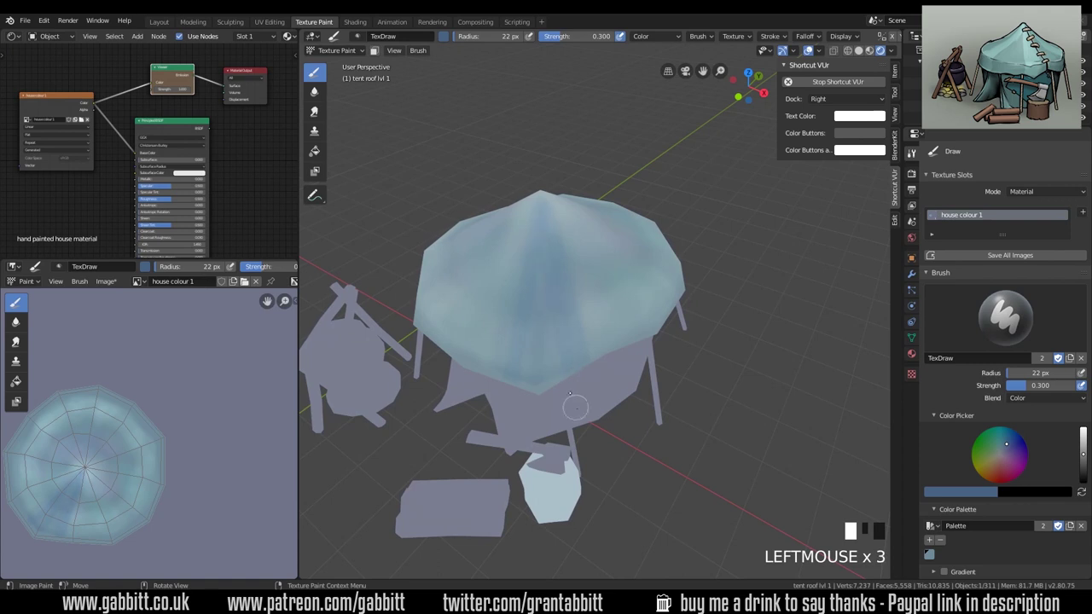
middle_click_drag(523, 341, 555, 300)
mouse_move(519, 307)
left_mouse_down()
mouse_move(539, 329)
mouse_move(525, 324)
left_mouse_up()
left_click_drag(523, 314, 528, 329)
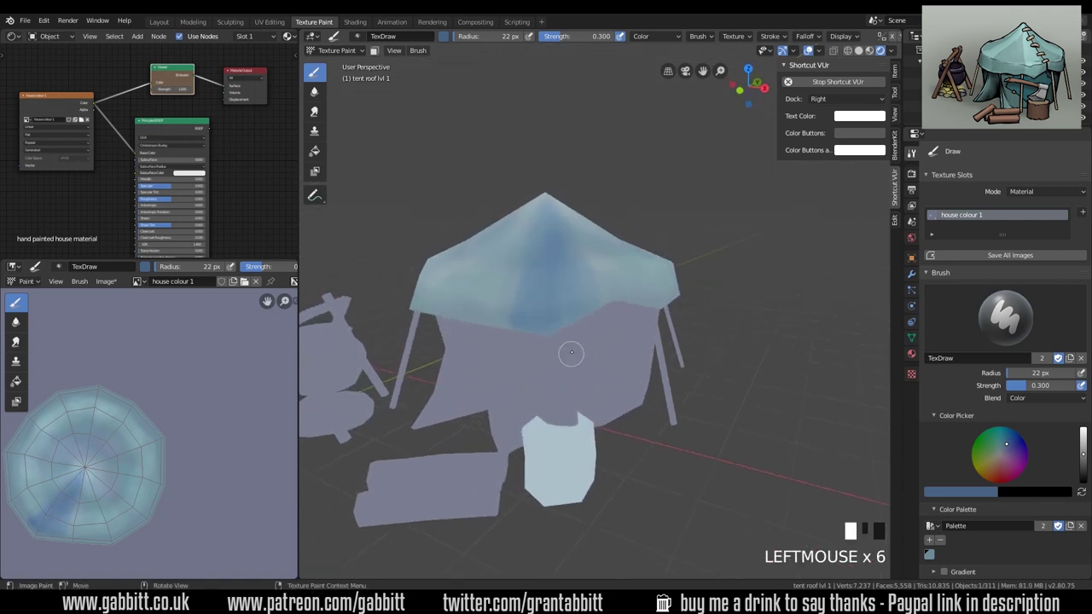
middle_click_drag(572, 350, 561, 309)
left_click(567, 305)
left_click(568, 306)
left_click(541, 201)
Try thin blue guide strokes from the peak to the edge on further panels around the roof
middle_click_drag(549, 316, 532, 267)
left_click(531, 265)
left_click(535, 271)
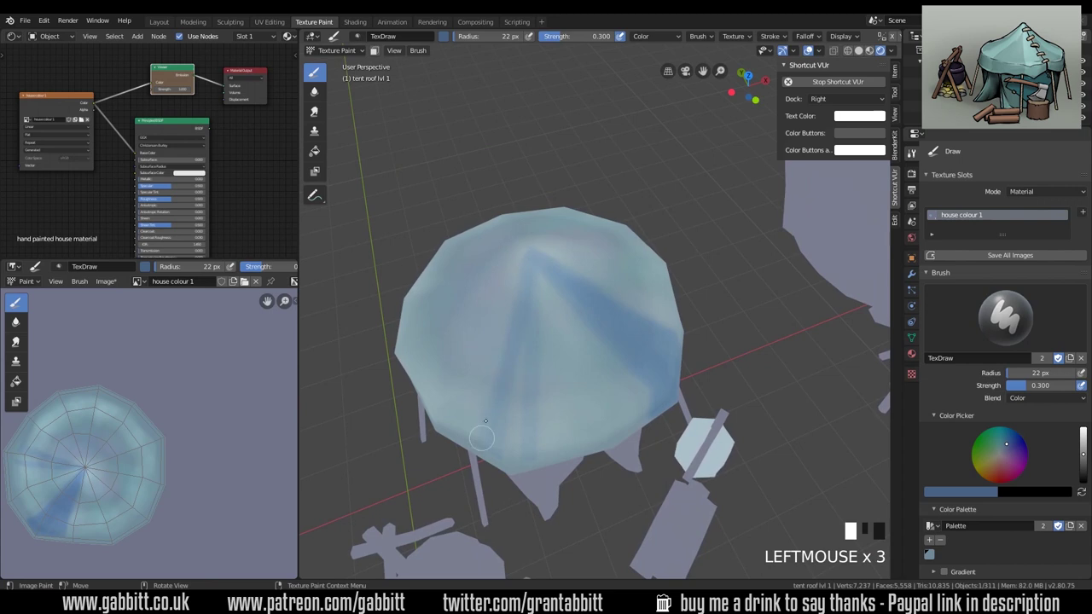
middle_click_drag(551, 374, 596, 322)
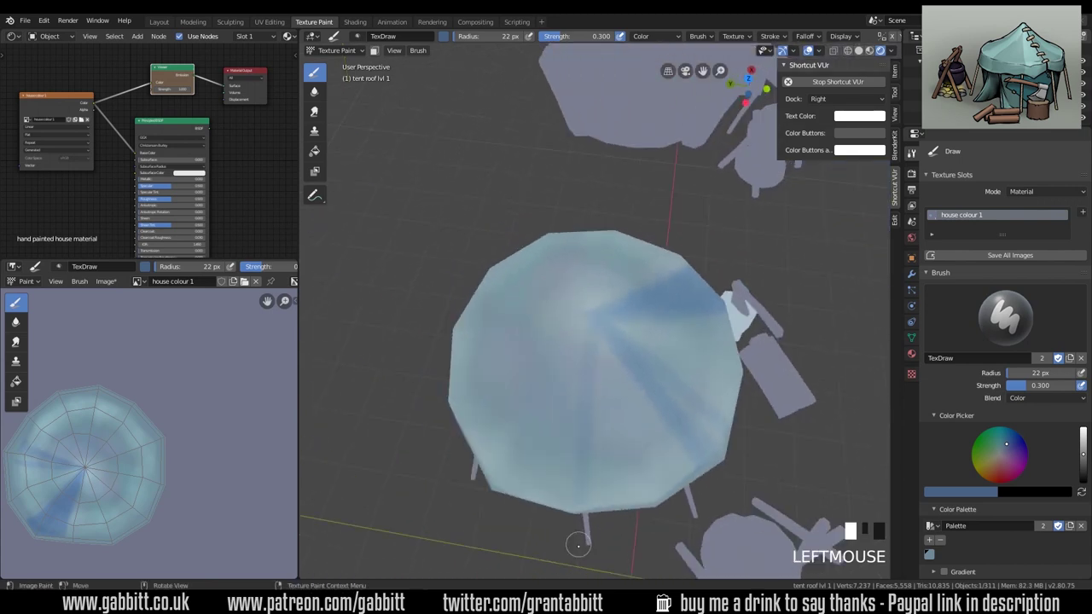
mouse_move(583, 443)
middle_mouse_down()
mouse_move(664, 286)
mouse_move(630, 345)
mouse_move(576, 348)
middle_mouse_up()
Undo the thin guide strokes on the side and back panels
key("ctrl+z")
key("ctrl+z")
key("ctrl+z")
key("ctrl+z")
key("ctrl+z")
key("ctrl+z")
key("ctrl+z")
key("ctrl+z")
Paint four more evenly spaced blue stripes around the roof, radiating from the peak towards the edge
left_click_drag(508, 459, 502, 488)
middle_click_drag(502, 477, 545, 418)
left_click_drag(477, 397, 566, 378)
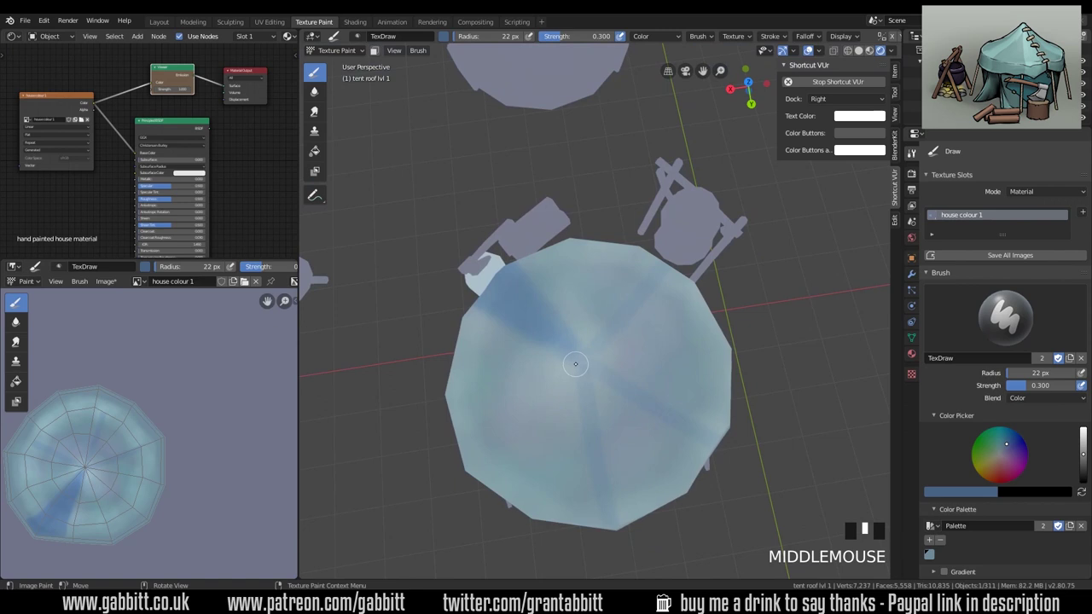
middle_click_drag(639, 375, 673, 373)
mouse_move(682, 318)
left_mouse_down()
mouse_move(614, 330)
mouse_move(584, 354)
left_mouse_up()
mouse_move(589, 362)
middle_mouse_down()
mouse_move(545, 364)
mouse_move(594, 399)
middle_mouse_up()
left_click(595, 399)
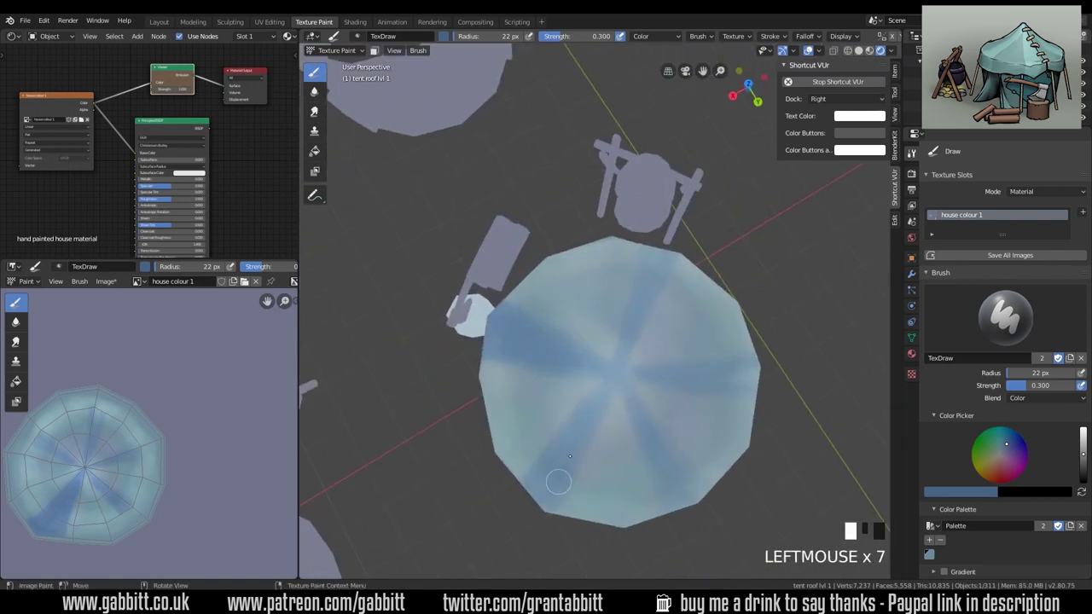
Raise the brush strength to 0.566 and extend one side stripe down to the roof's lower edge
middle_click_drag(684, 230, 595, 345)
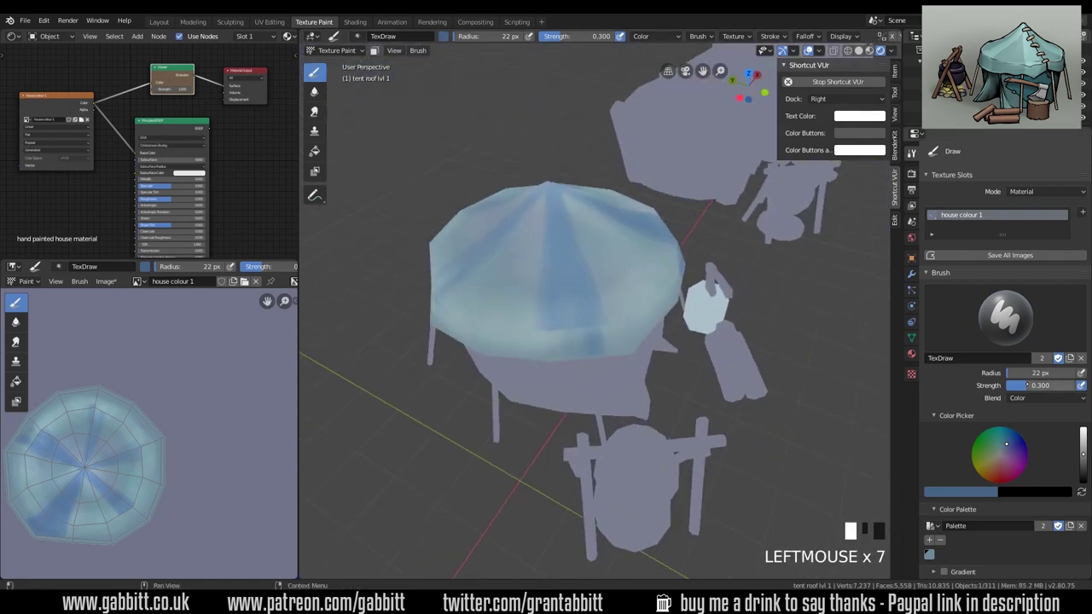
left_click_drag(1030, 385, 1047, 385)
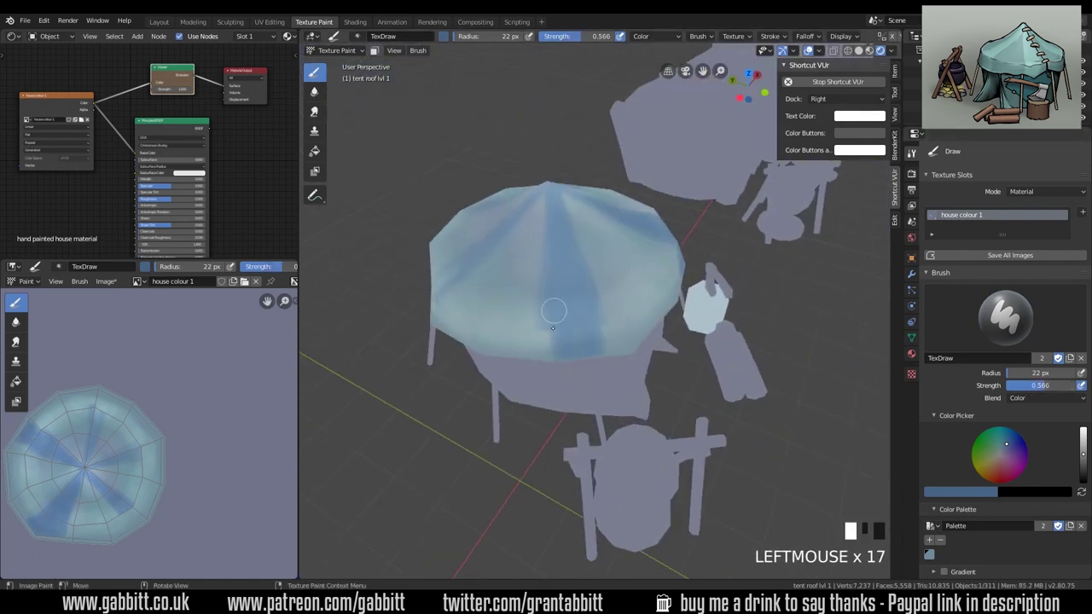
left_click_drag(542, 314, 541, 354)
middle_click_drag(610, 345, 573, 339)
left_click_drag(573, 326, 576, 348)
Fill the next stripe down over the roof's lower edge with repeated parallel blue strokes
middle_click_drag(584, 167, 538, 255)
middle_click_drag(597, 392, 529, 333)
left_click_drag(539, 341, 543, 411)
left_click_drag(522, 341, 516, 411)
left_click_drag(510, 333, 508, 409)
left_click_drag(505, 328, 502, 408)
left_click_drag(502, 328, 495, 406)
left_click_drag(498, 328, 487, 404)
Widen and fill the following blue stripe with overlapping strokes down to the roof edge
middle_click_drag(522, 219, 603, 206)
left_click_drag(580, 316, 573, 431)
left_click_drag(568, 348, 555, 457)
mouse_move(553, 359)
left_mouse_down()
mouse_move(539, 448)
mouse_move(527, 444)
left_mouse_up()
left_click_drag(529, 371, 514, 427)
left_click_drag(540, 328, 516, 401)
Raise the brush strength to 0.84 and solidify the blue along the lower rim of the back stripes
middle_click_drag(555, 309, 580, 278)
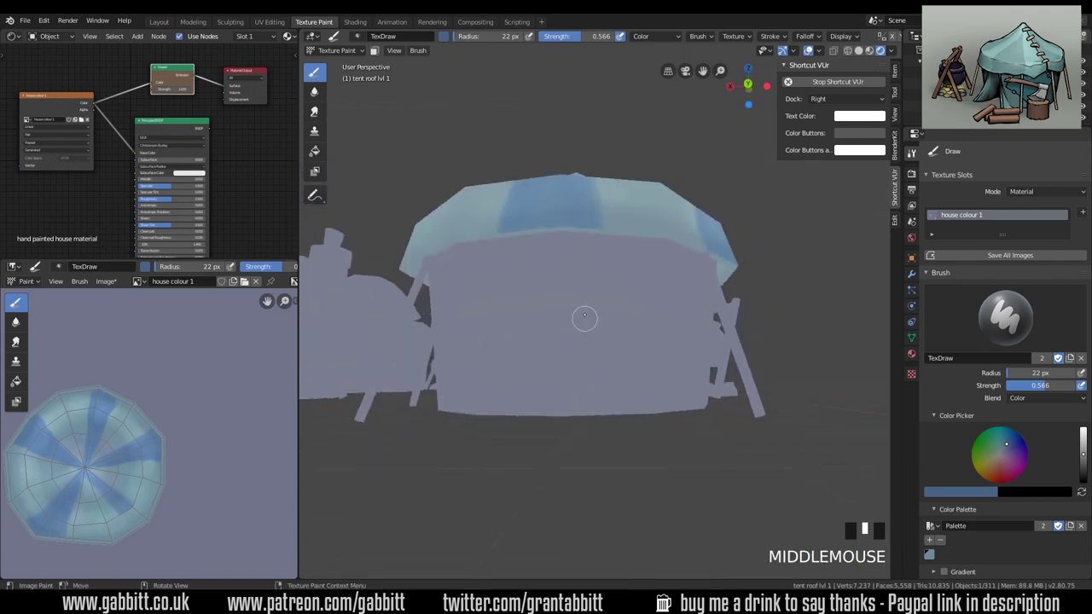
left_click(570, 251)
left_click_drag(1042, 385, 1052, 390)
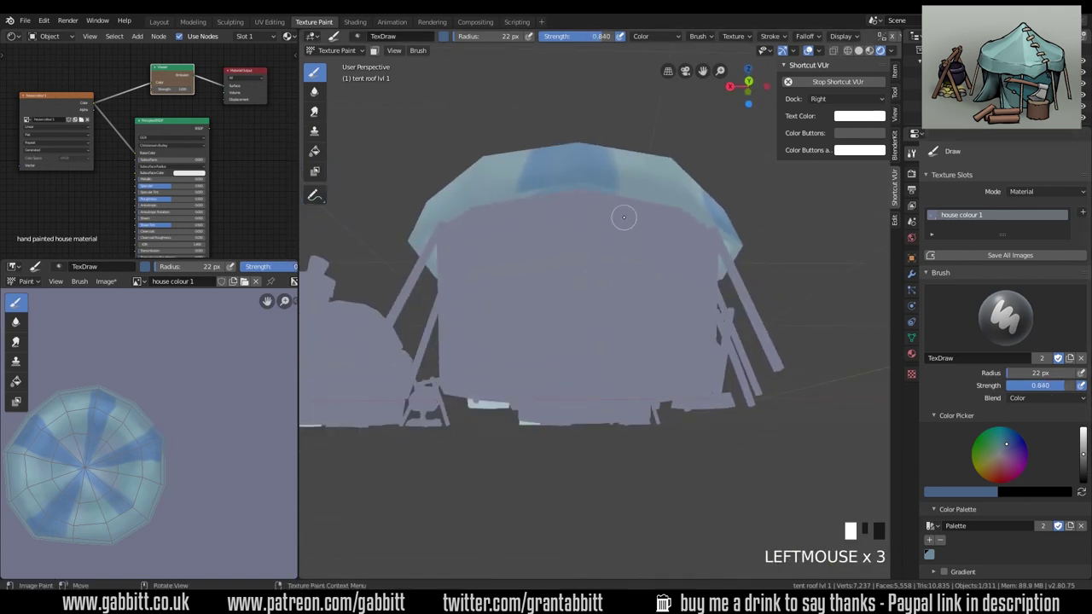
middle_click_drag(710, 253, 550, 202)
left_click_drag(546, 201, 558, 204)
left_click_drag(557, 203, 565, 205)
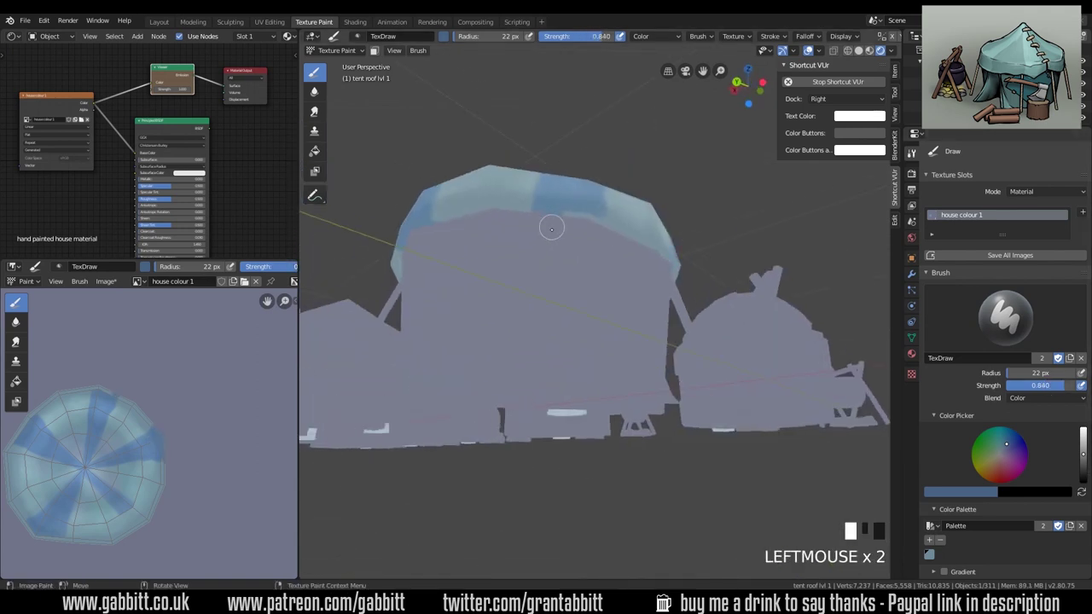
Fill the lower rim of the remaining stripes with blue, working around the roof from below
mouse_move(648, 243)
middle_mouse_down()
mouse_move(610, 262)
mouse_move(558, 266)
middle_mouse_up()
left_click_drag(546, 256, 551, 266)
left_click_drag(549, 261, 554, 272)
mouse_move(639, 278)
middle_mouse_down()
mouse_move(582, 284)
mouse_move(554, 324)
middle_mouse_up()
middle_click_drag(640, 320, 606, 290)
middle_click_drag(669, 302, 646, 295)
left_click_drag(645, 295, 649, 286)
mouse_move(700, 288)
middle_mouse_down()
mouse_move(661, 287)
mouse_move(629, 309)
middle_mouse_up()
left_click_drag(628, 298, 632, 284)
Touch up the stripes' uneven patches and blue tips near the roof's peak
middle_click_drag(632, 283, 602, 433)
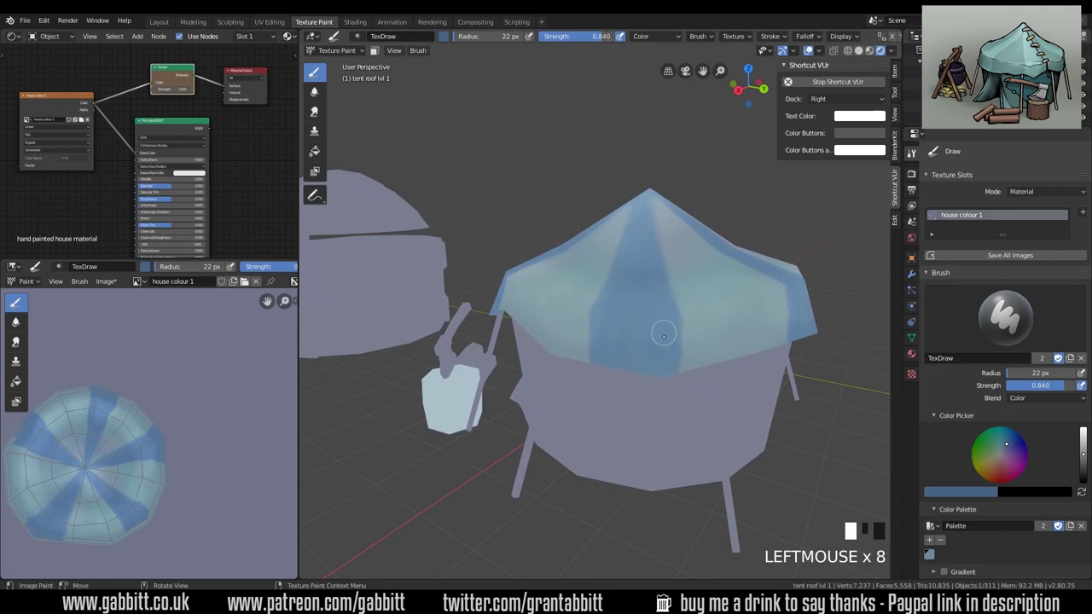
middle_click_drag(654, 341, 606, 193)
left_click(606, 193)
middle_click_drag(669, 179, 645, 361)
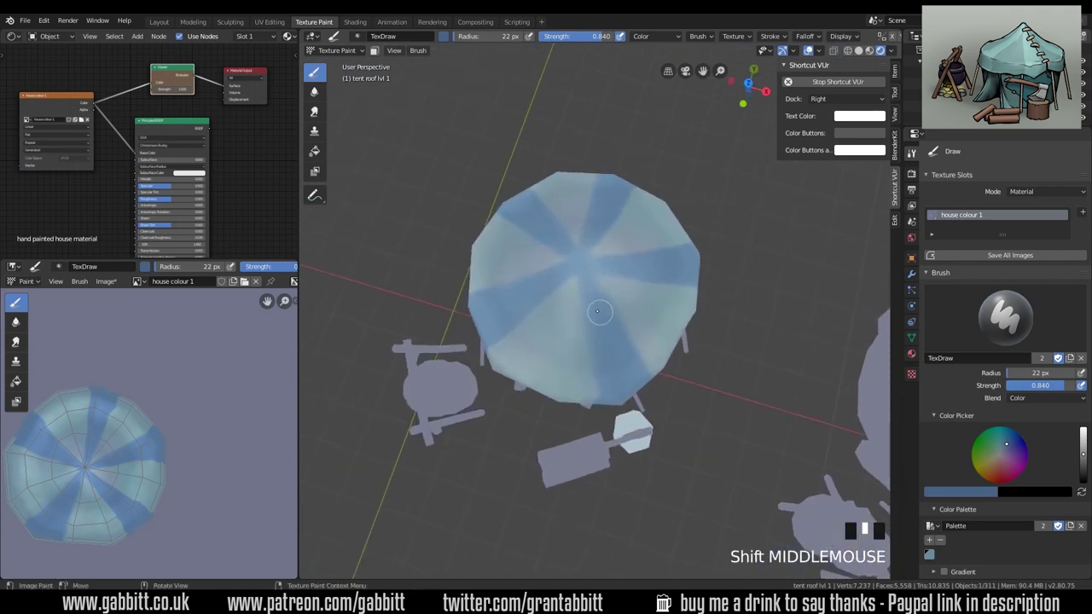
mouse_move(581, 267)
middle_mouse_down()
mouse_move(571, 161)
mouse_move(597, 299)
mouse_move(580, 264)
middle_mouse_up()
left_click_drag(565, 286, 564, 312)
middle_click_drag(563, 304, 610, 327)
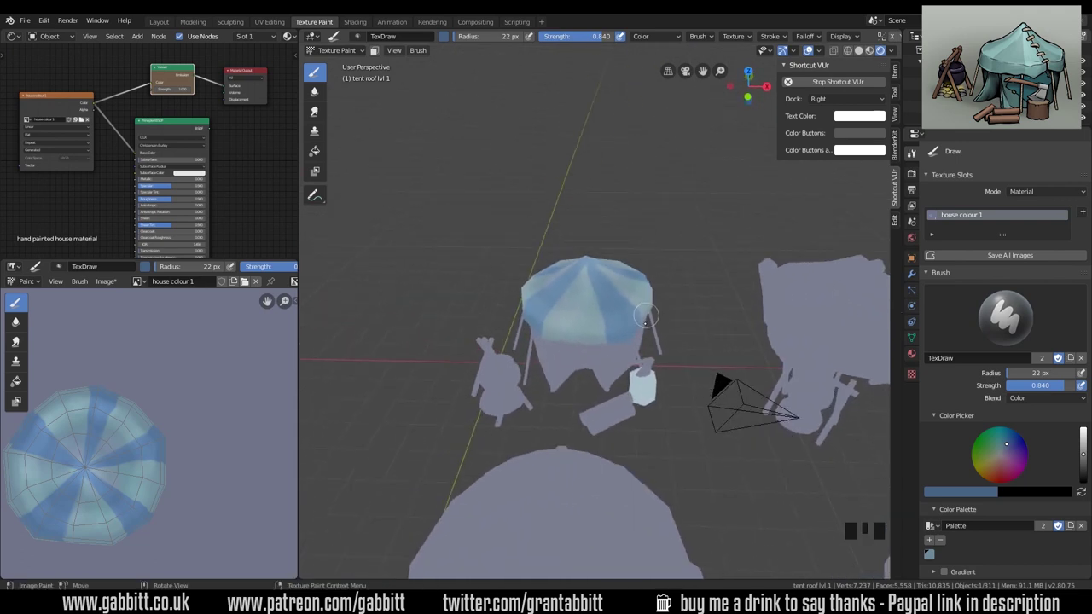
Lower the brush strength to 0.163 and change its blending to Screen
left_click_drag(1062, 385, 1027, 385)
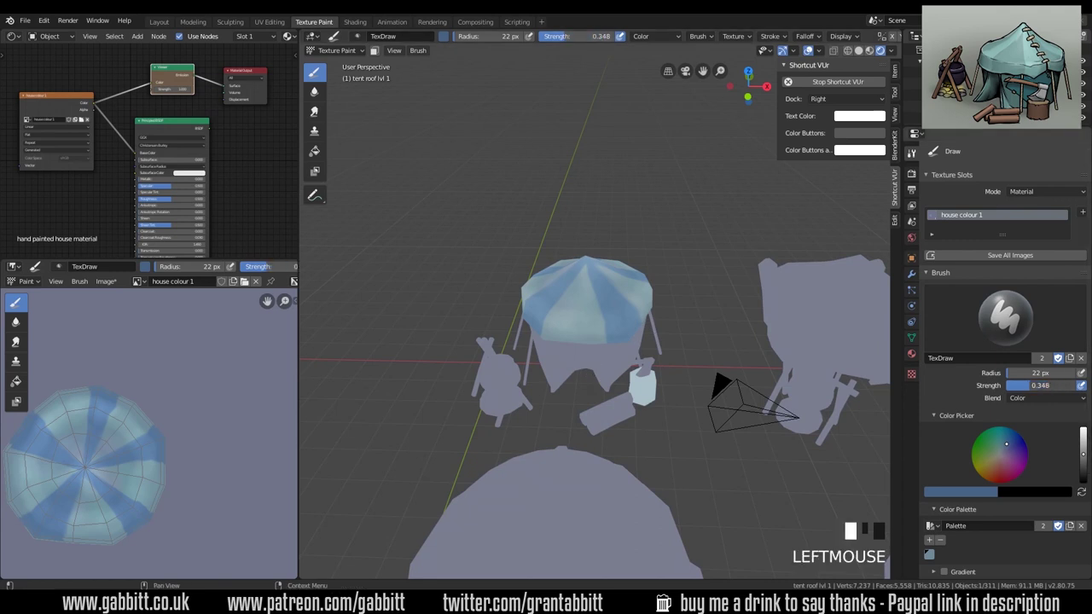
left_click(1035, 398)
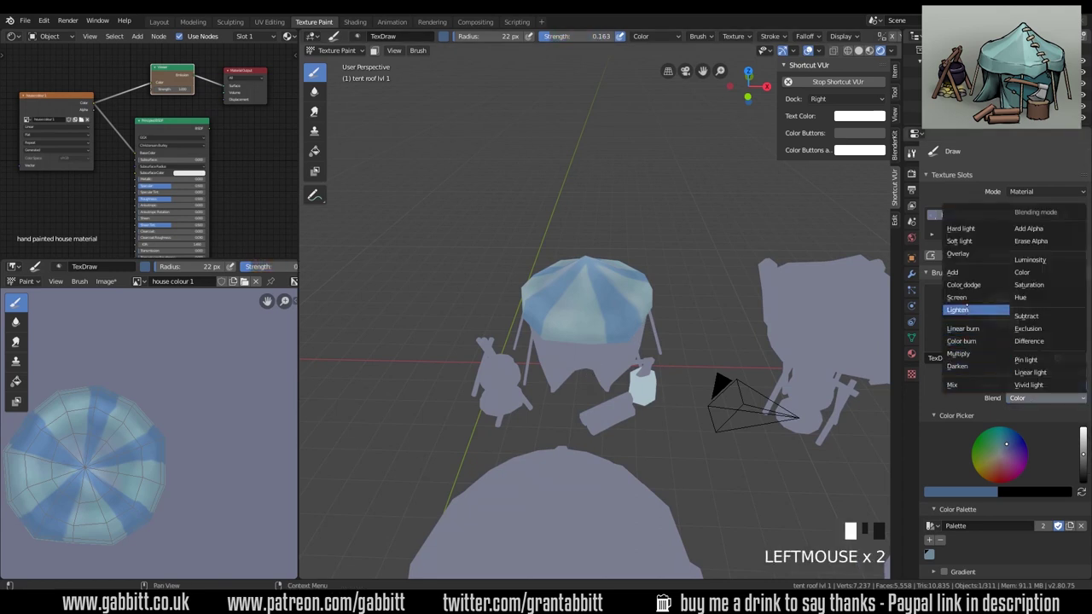
left_click(957, 297)
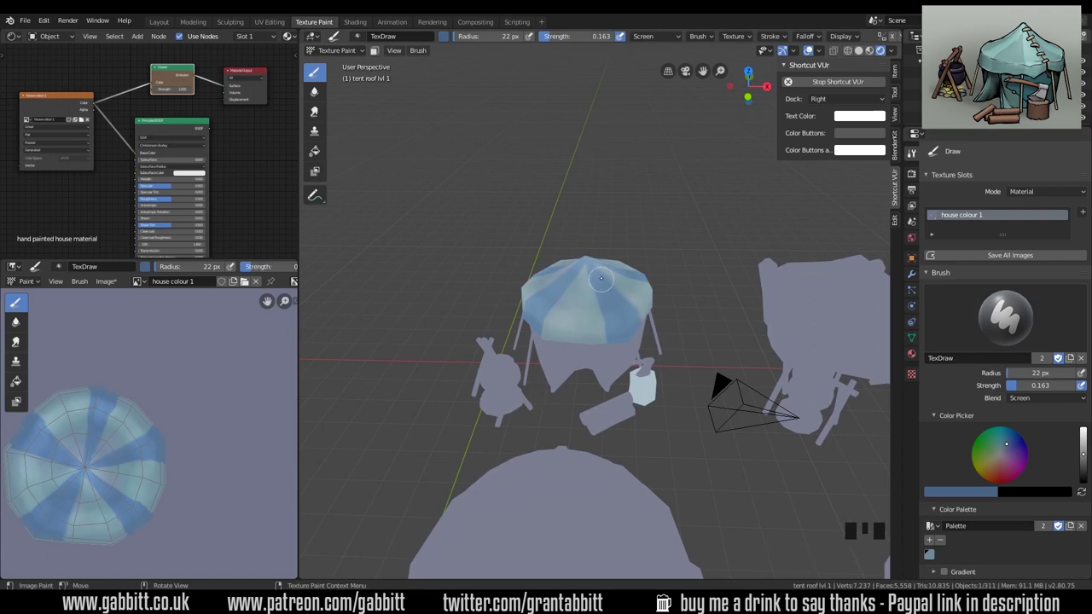
Sample the pale blue and the stripe blue from the tent roof as brush and palette colours
key("s")
key("s")
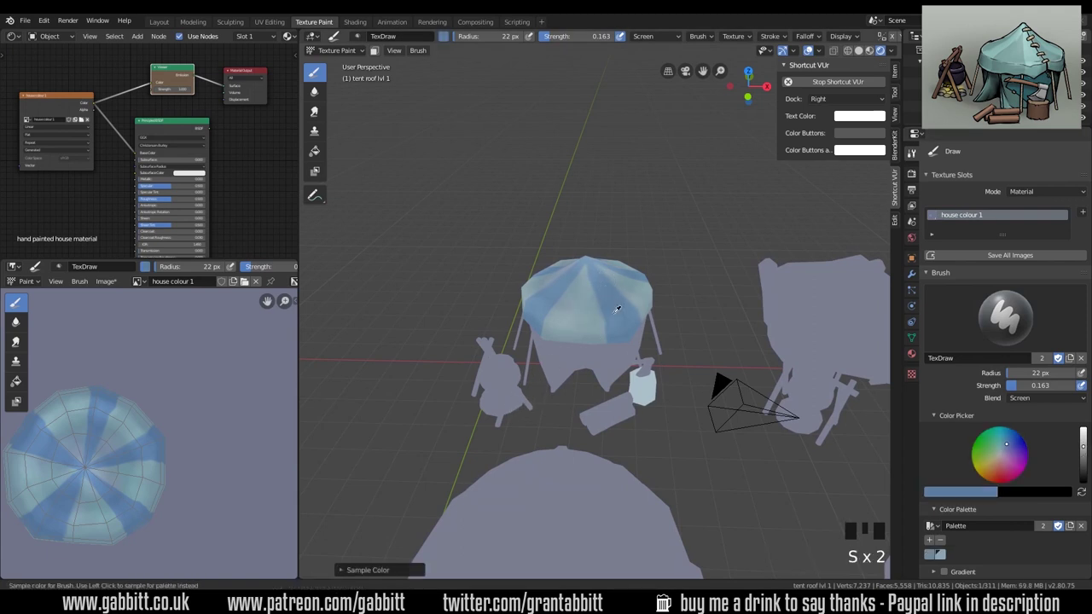
left_click(612, 313)
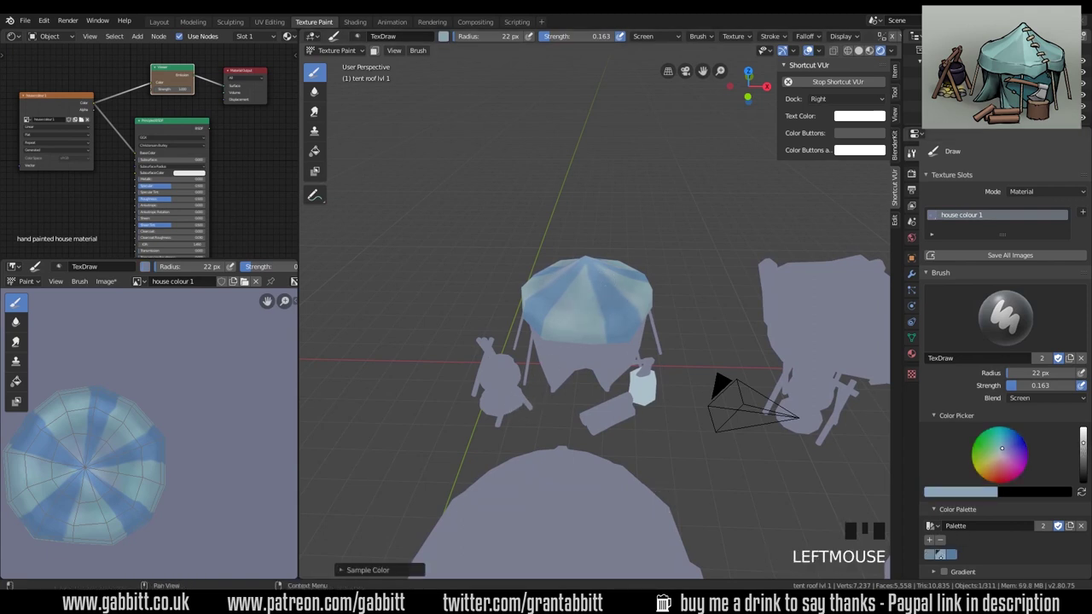
Reduce the brush radius to 17 px, and try a pale highlight on the roof's rim before undoing it
mouse_move(612, 313)
middle_mouse_down()
mouse_move(594, 353)
mouse_move(528, 328)
middle_mouse_up()
scroll(568, 341, "up", 5)
key("f")
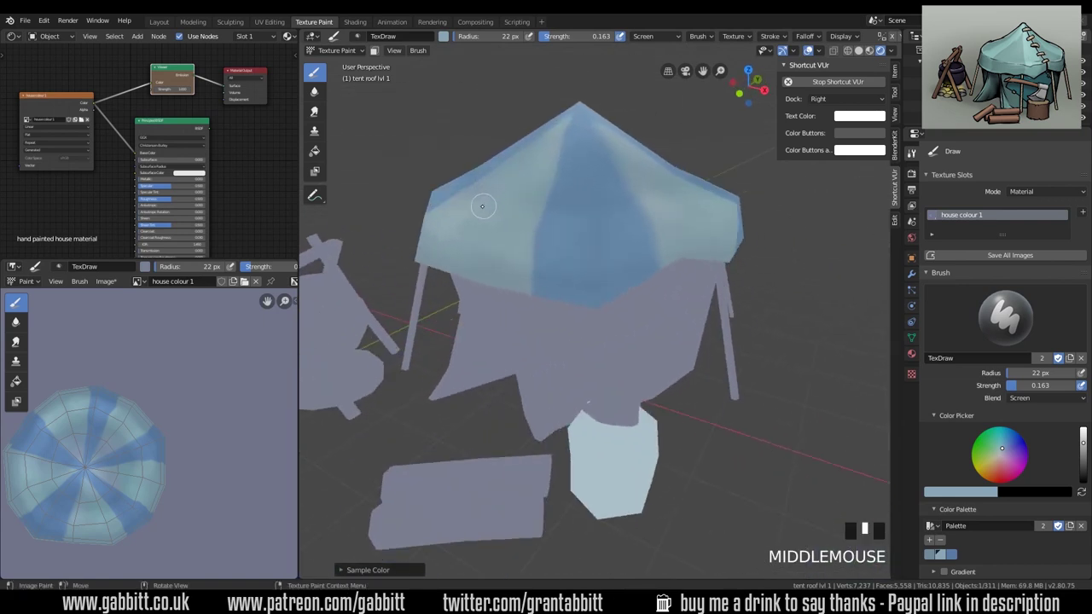
left_click(467, 208)
key("ctrl+z")
key("ctrl+z")
Enable pressure control for the brush radius, and set the radius to 29 px and the strength to 0.3
left_click(1078, 373)
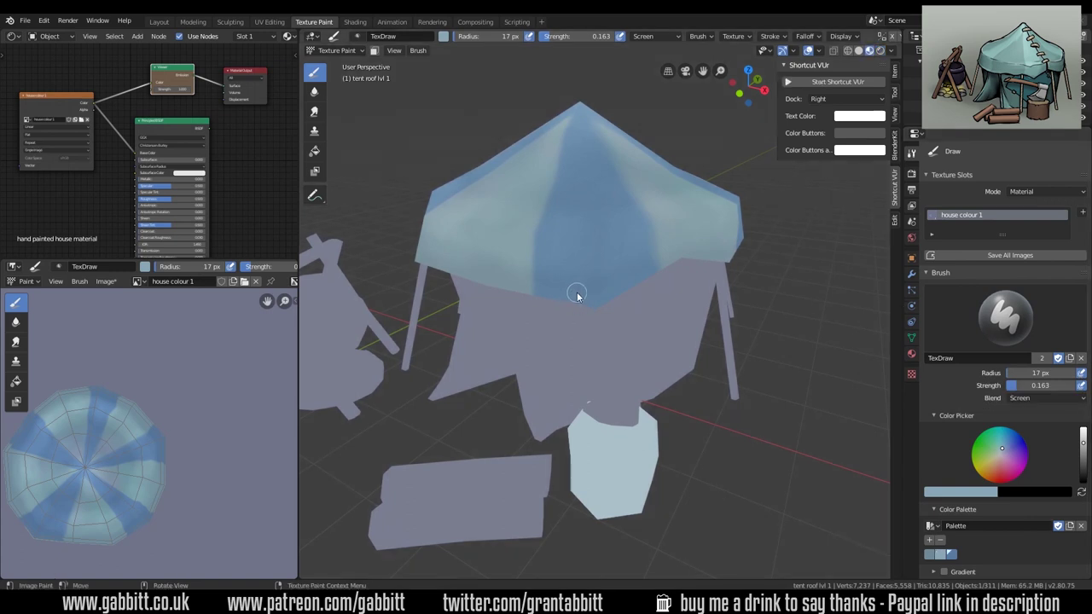
mouse_move(570, 298)
middle_mouse_down()
mouse_move(609, 312)
mouse_move(576, 300)
middle_mouse_up()
middle_click_drag(449, 283, 658, 249)
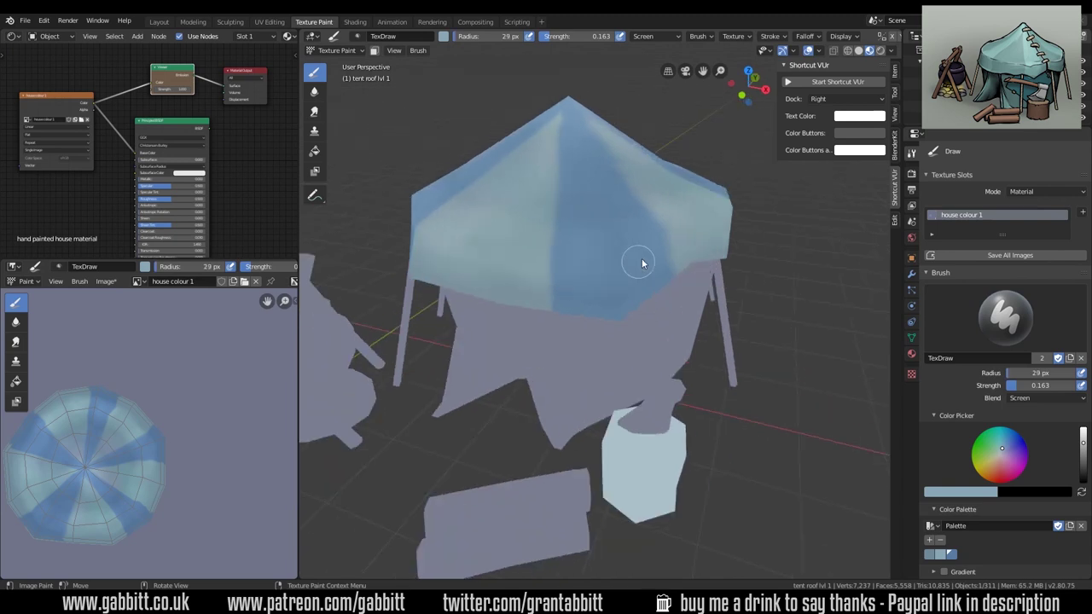
left_click_drag(1021, 387, 1030, 389)
mouse_move(505, 275)
middle_mouse_down()
mouse_move(551, 297)
mouse_move(680, 282)
mouse_move(657, 298)
mouse_move(688, 224)
middle_mouse_up()
Preview the Principled shader on the tent to examine how light falls on the roof
left_click(155, 206, "ctrl+shift")
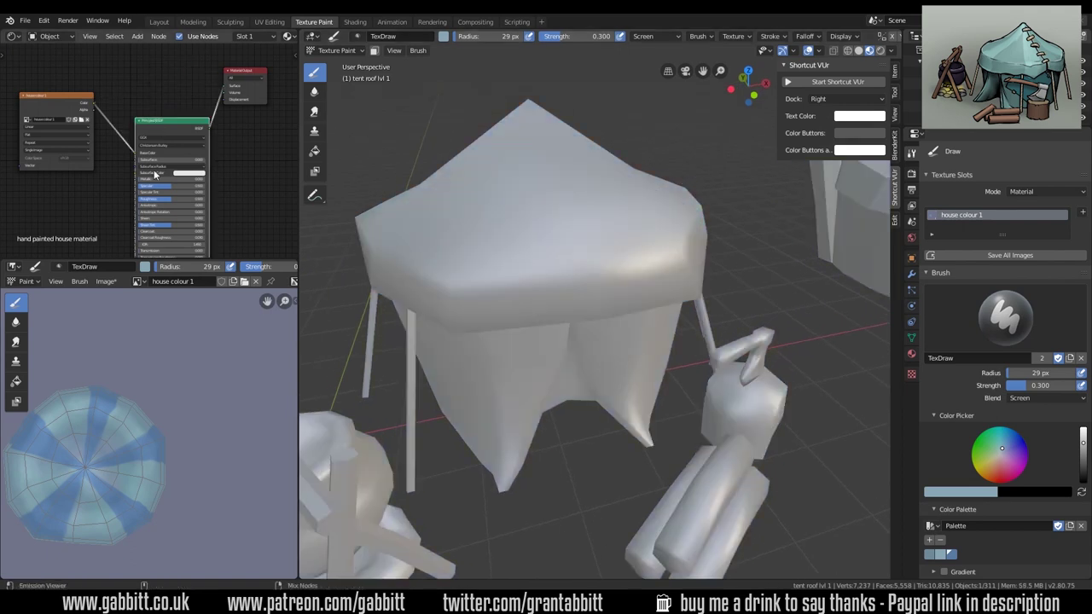
middle_click_drag(630, 291, 654, 297)
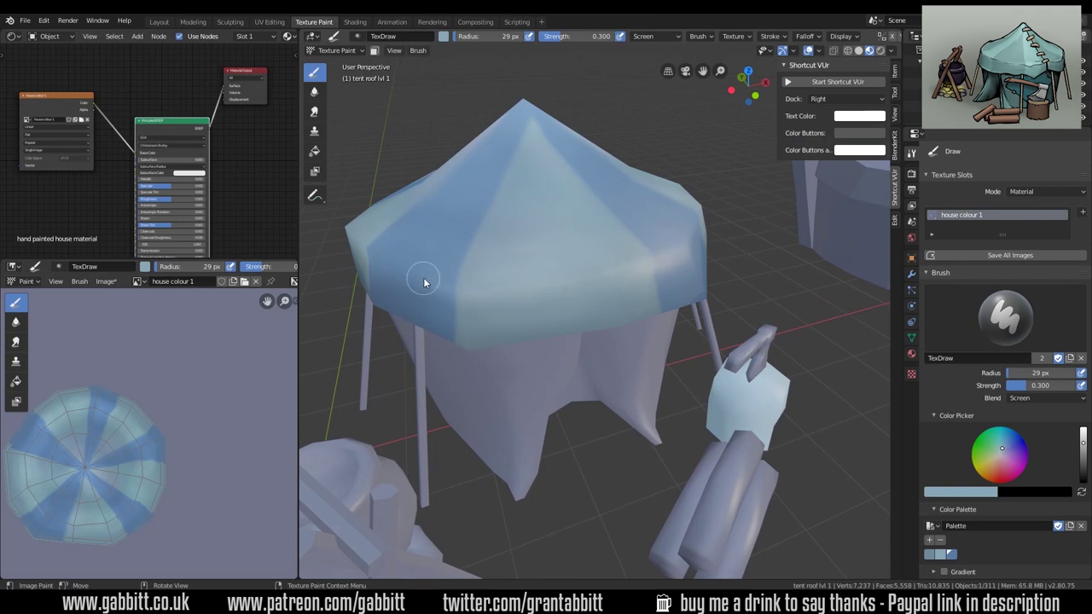
middle_click_drag(440, 291, 538, 310)
Paint pale highlights along the roof's rim, and enlarge the brush radius to 126 px
mouse_move(382, 324)
middle_mouse_down()
mouse_move(521, 367)
mouse_move(551, 358)
mouse_move(500, 323)
mouse_move(707, 373)
mouse_move(538, 281)
mouse_move(504, 311)
mouse_move(499, 295)
mouse_move(679, 307)
mouse_move(653, 308)
mouse_move(654, 267)
mouse_move(616, 312)
mouse_move(575, 331)
mouse_move(506, 319)
mouse_move(644, 351)
mouse_move(654, 381)
mouse_move(743, 268)
mouse_move(594, 278)
mouse_move(719, 295)
mouse_move(575, 331)
mouse_move(667, 275)
mouse_move(666, 251)
mouse_move(634, 302)
mouse_move(657, 263)
mouse_move(638, 286)
mouse_move(641, 307)
mouse_move(685, 422)
middle_mouse_up()
key("f")
left_click(682, 256)
mouse_move(742, 294)
middle_mouse_down()
mouse_move(689, 312)
mouse_move(604, 171)
mouse_move(549, 162)
mouse_move(595, 235)
mouse_move(563, 247)
middle_mouse_up()
key("f")
left_click(667, 317)
scroll(688, 348, "down", 3)
mouse_move(667, 318)
middle_mouse_down()
mouse_move(689, 348)
mouse_move(604, 342)
mouse_move(630, 341)
mouse_move(675, 307)
middle_mouse_up()
Set the brush to Multiply blending with a deeper blue, and isolate the tent roof in local view
left_click(1049, 398)
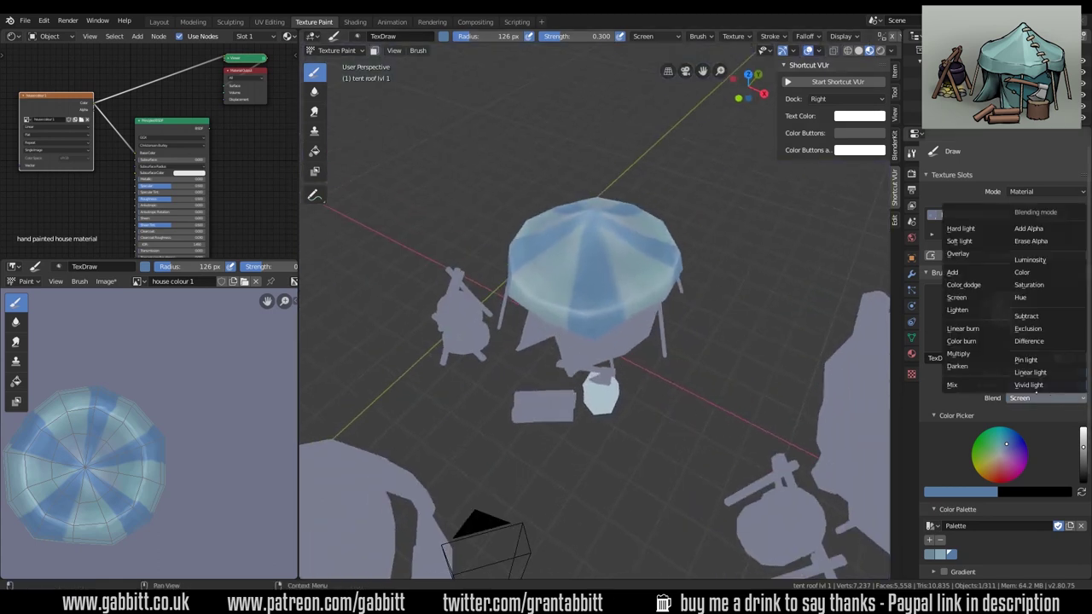
left_click(990, 353)
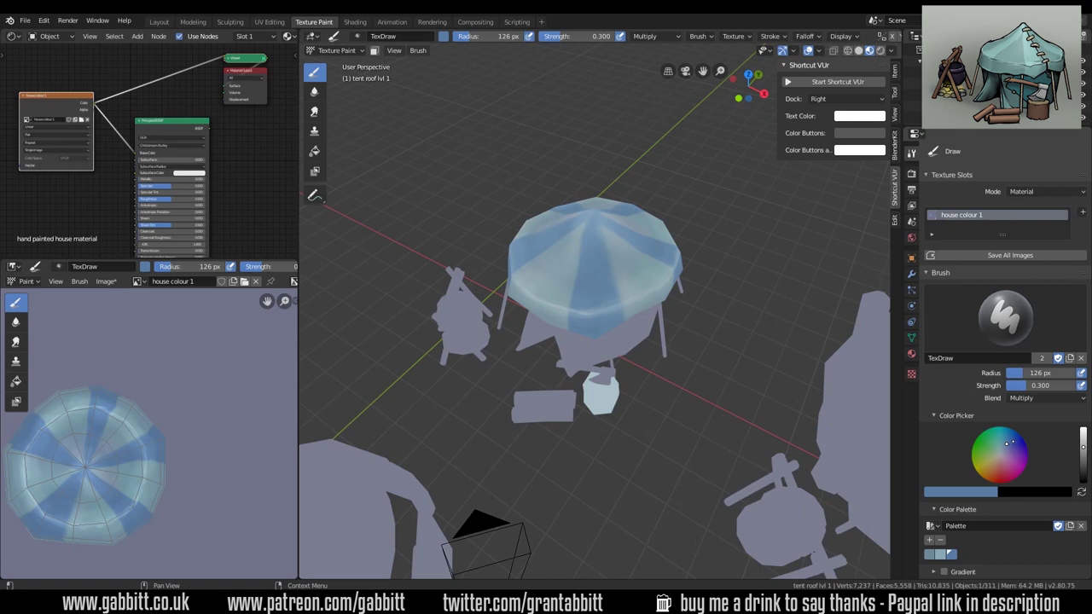
middle_click_drag(614, 281, 579, 393)
key("KP_Divide")
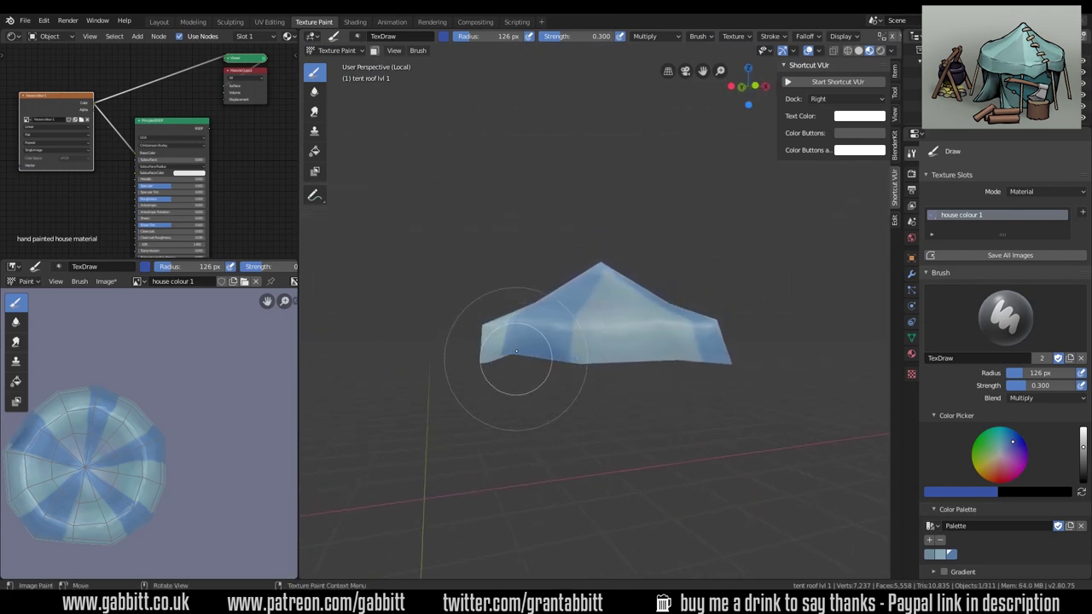
Set the brush strength to 0.2 and shade the tent roof's lower edge with deeper blue
middle_click_drag(521, 334, 564, 345)
middle_click_drag(514, 393, 506, 472)
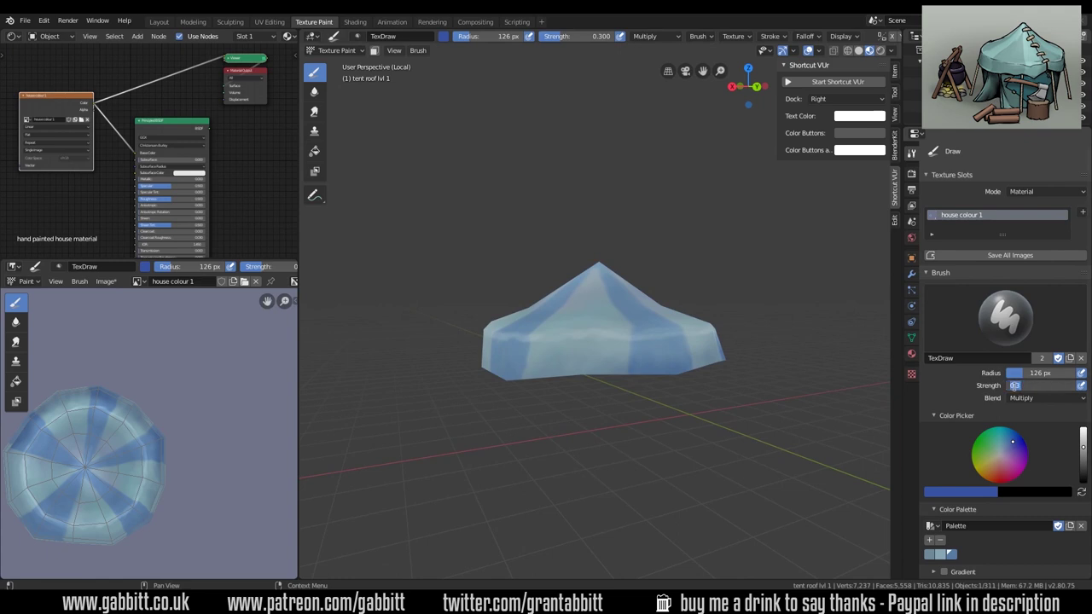
type("0.2")
key("Return")
mouse_move(624, 383)
middle_mouse_down()
mouse_move(532, 439)
mouse_move(595, 403)
mouse_move(674, 395)
mouse_move(485, 405)
mouse_move(577, 395)
mouse_move(546, 468)
mouse_move(594, 449)
middle_mouse_up()
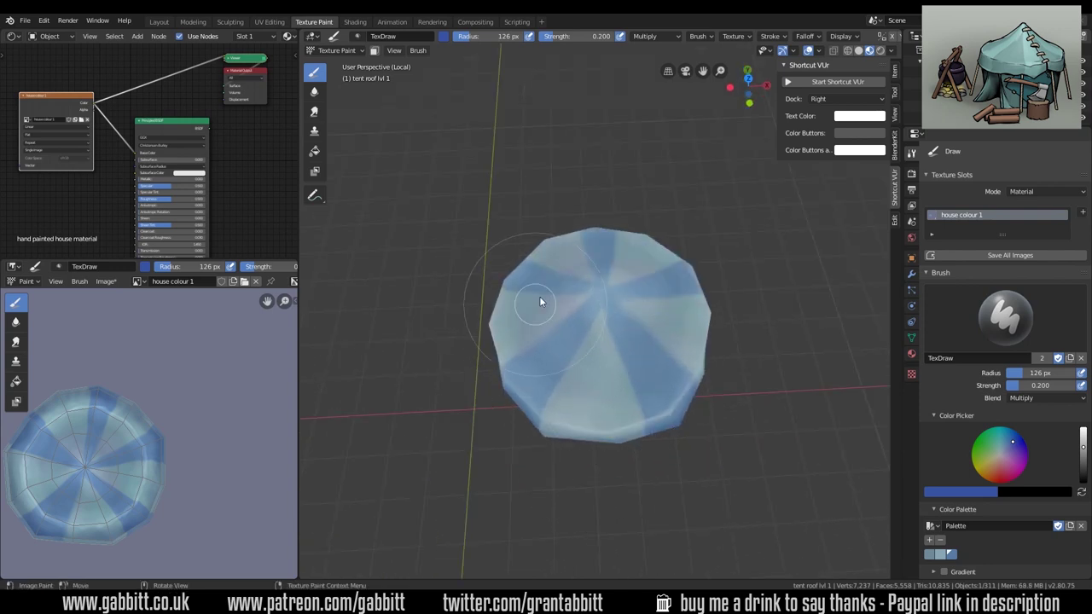
middle_click_drag(646, 358, 619, 403)
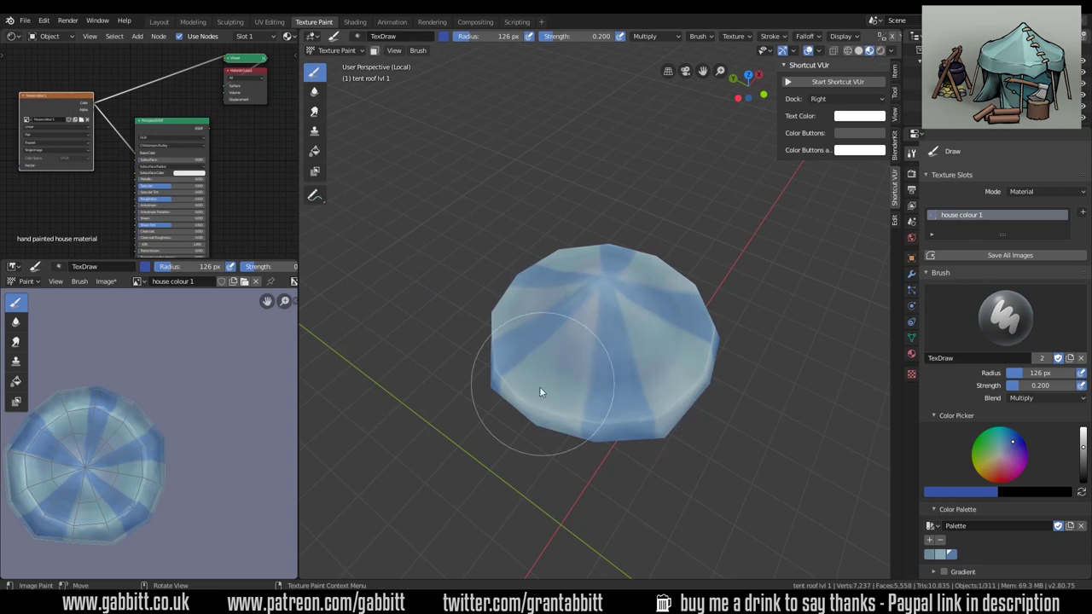
Reduce the brush radius to 33 px and paint darker blue shading around the roof's bottom edge
mouse_move(536, 392)
middle_mouse_down()
mouse_move(597, 313)
mouse_move(546, 397)
mouse_move(538, 364)
mouse_move(590, 345)
mouse_move(551, 375)
mouse_move(740, 318)
mouse_move(518, 335)
mouse_move(677, 307)
mouse_move(698, 337)
mouse_move(476, 413)
mouse_move(543, 373)
mouse_move(623, 407)
mouse_move(632, 399)
mouse_move(623, 405)
mouse_move(620, 357)
middle_mouse_up()
scroll(623, 404, "up", 3)
key("f")
left_click(537, 324)
middle_click_drag(539, 324, 572, 367)
scroll(590, 268, "up", 1)
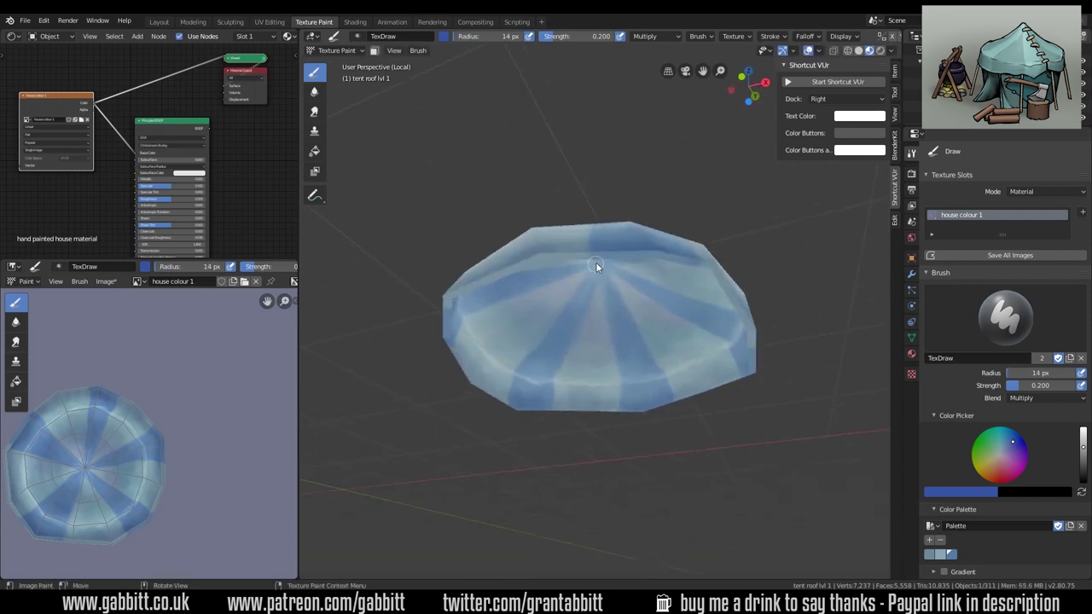
key("f")
left_click(586, 270)
mouse_move(582, 290)
middle_mouse_down()
mouse_move(538, 314)
mouse_move(473, 309)
mouse_move(512, 335)
mouse_move(449, 303)
middle_mouse_up()
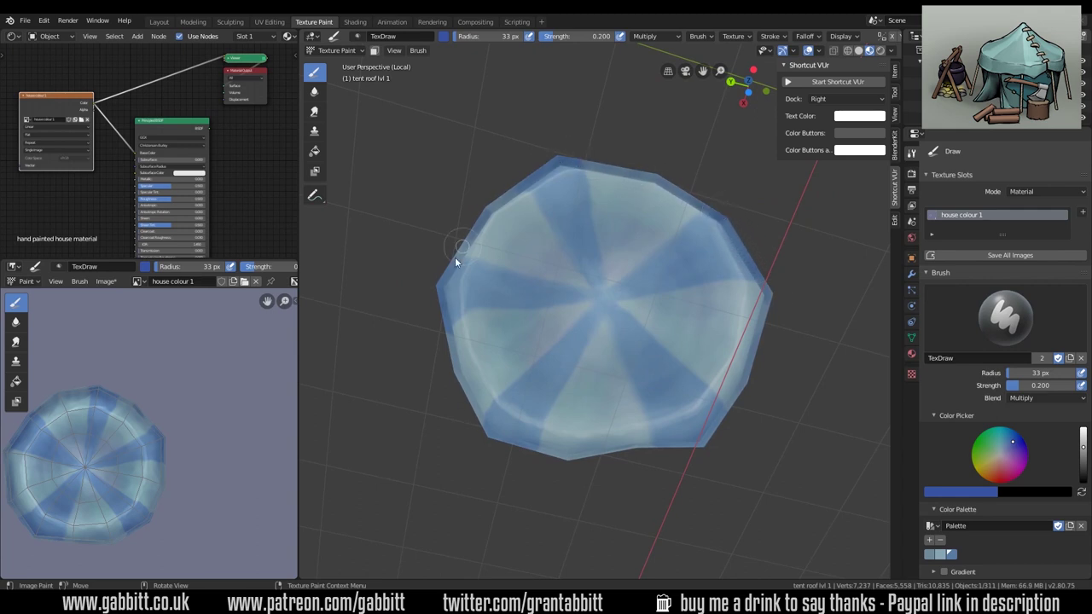
middle_click_drag(442, 284, 605, 314)
middle_click_drag(452, 365, 612, 330)
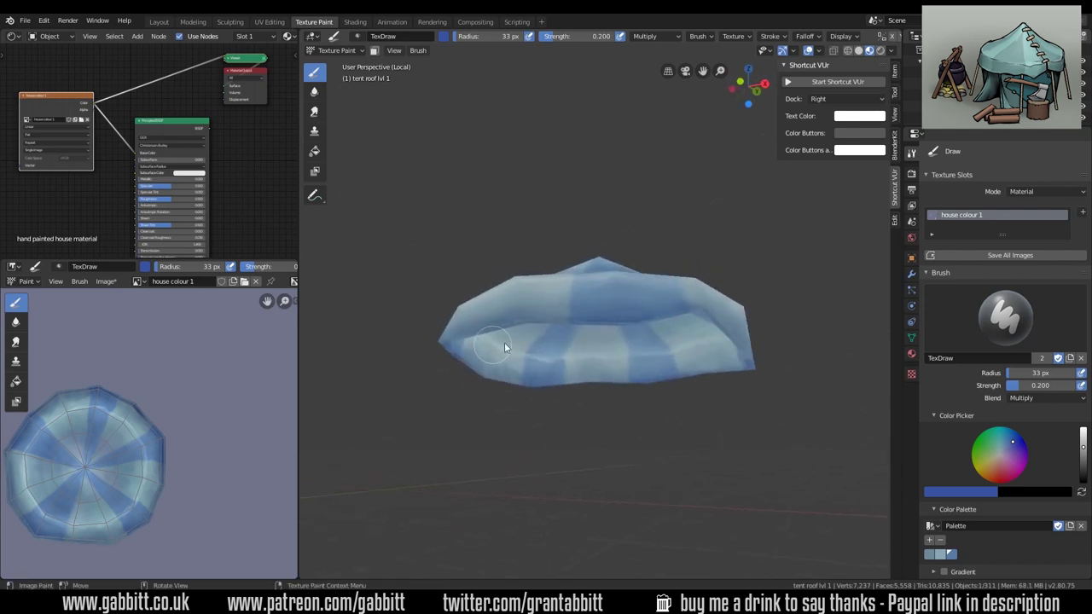
middle_click_drag(493, 366, 581, 322)
middle_click_drag(469, 349, 445, 287)
Switch to the Smear brush, set its strength to 0.66 and blend the shading along the roof's edge
left_click(313, 111)
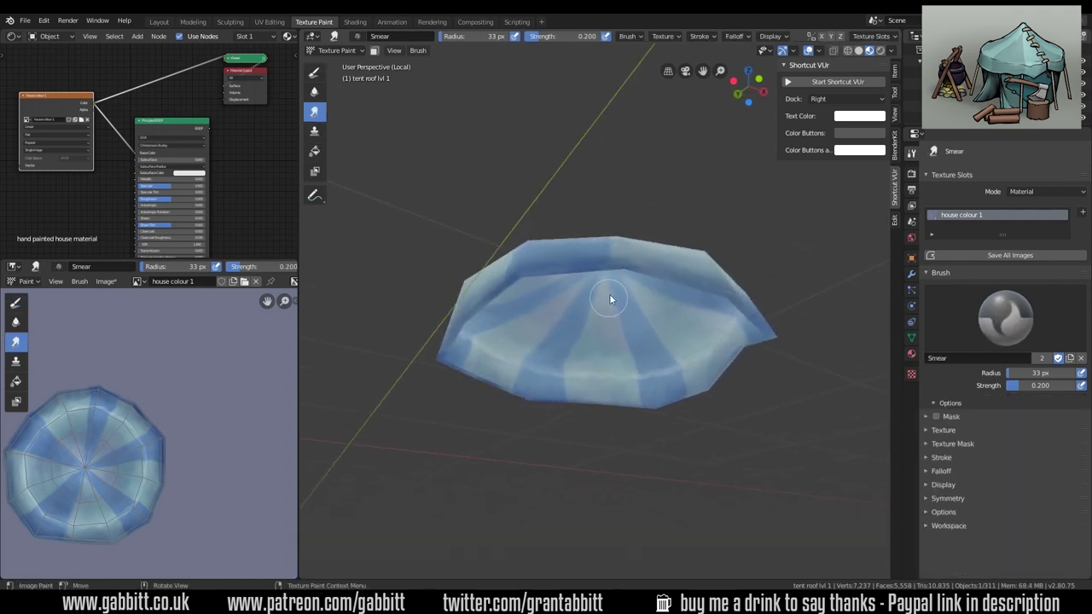
middle_click_drag(613, 291, 610, 306)
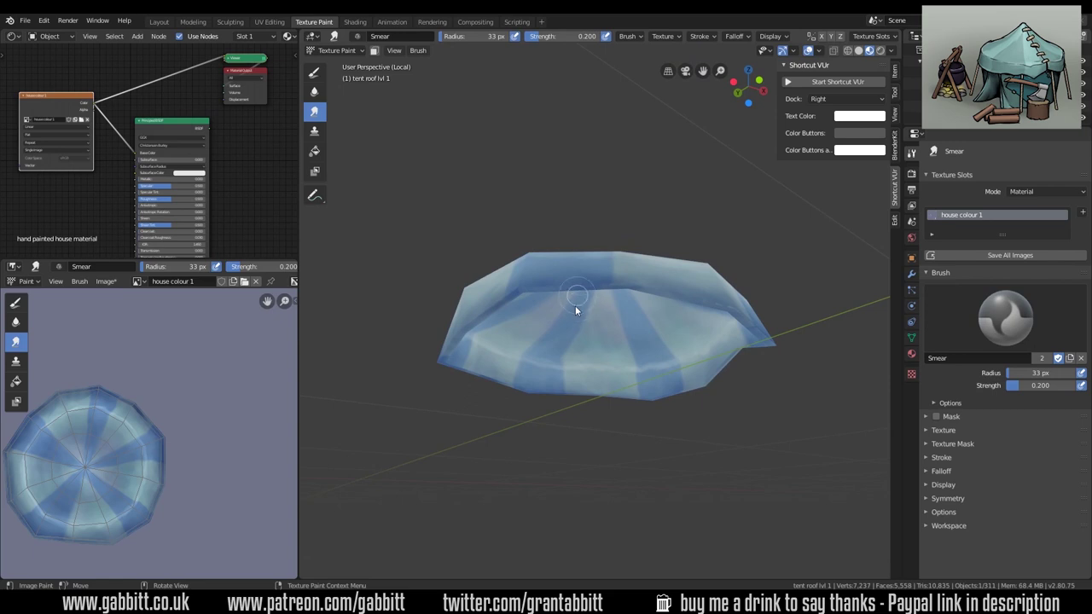
middle_click_drag(524, 337, 618, 348)
left_click_drag(1030, 386, 1062, 385)
mouse_move(623, 322)
middle_mouse_down()
mouse_move(586, 308)
mouse_move(604, 283)
mouse_move(544, 332)
mouse_move(633, 285)
middle_mouse_up()
middle_click_drag(501, 313, 581, 336)
middle_click_drag(524, 355, 599, 283)
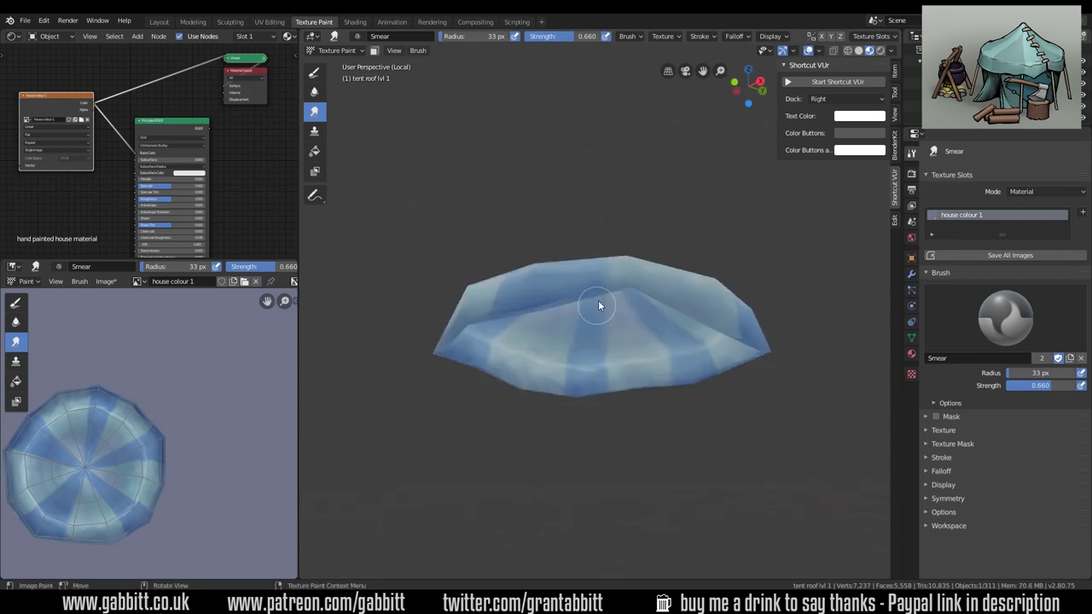
Smear the remaining edge shading around the roof and leave local view to bring back the whole tent scene
middle_click_drag(538, 318, 577, 337)
mouse_move(513, 313)
middle_mouse_down()
mouse_move(591, 307)
mouse_move(516, 324)
mouse_move(560, 296)
mouse_move(566, 326)
mouse_move(599, 309)
mouse_move(580, 297)
mouse_move(674, 395)
mouse_move(629, 390)
mouse_move(634, 429)
middle_mouse_up()
left_click_drag(663, 395, 663, 401)
middle_click_drag(661, 387, 582, 432)
key("KP_Divide")
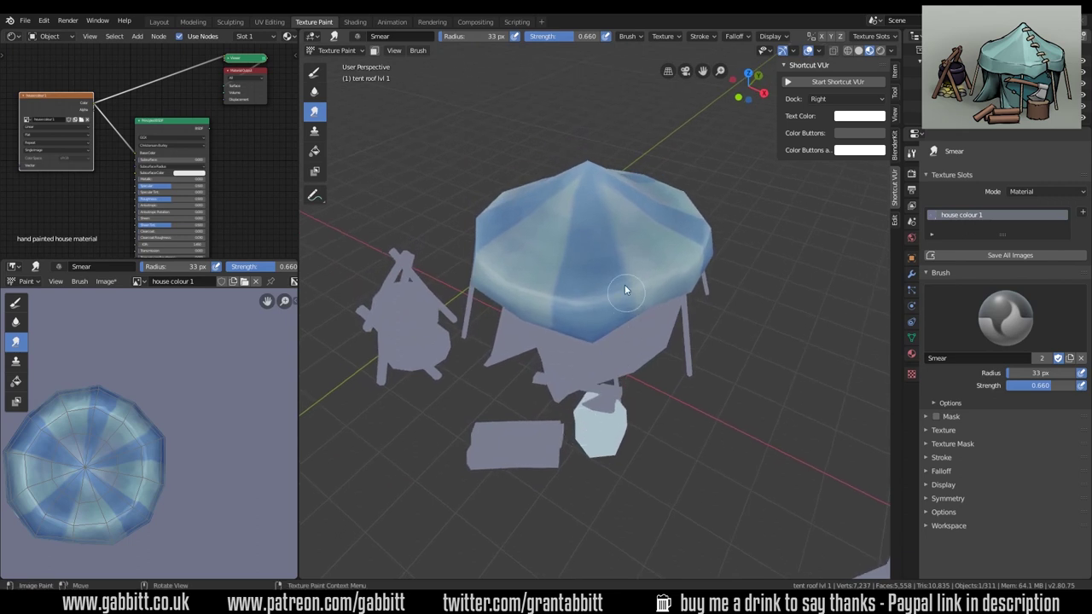
middle_click_drag(638, 287, 639, 354)
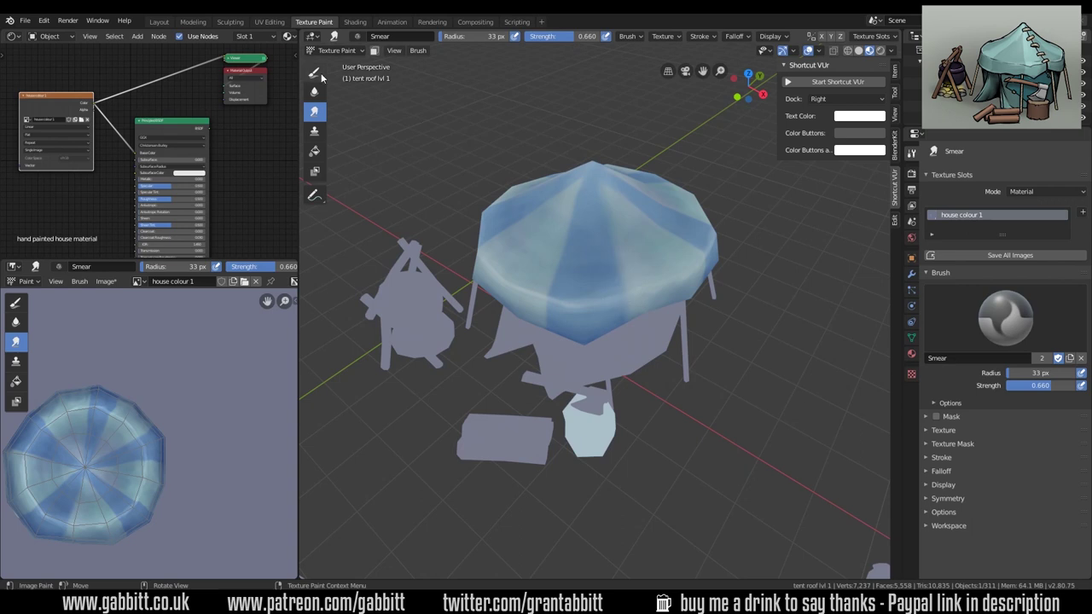
Switch back to the Draw brush with a 9 px radius, 0.627 strength and an indigo colour
left_click(316, 73)
middle_click_drag(653, 305, 622, 293)
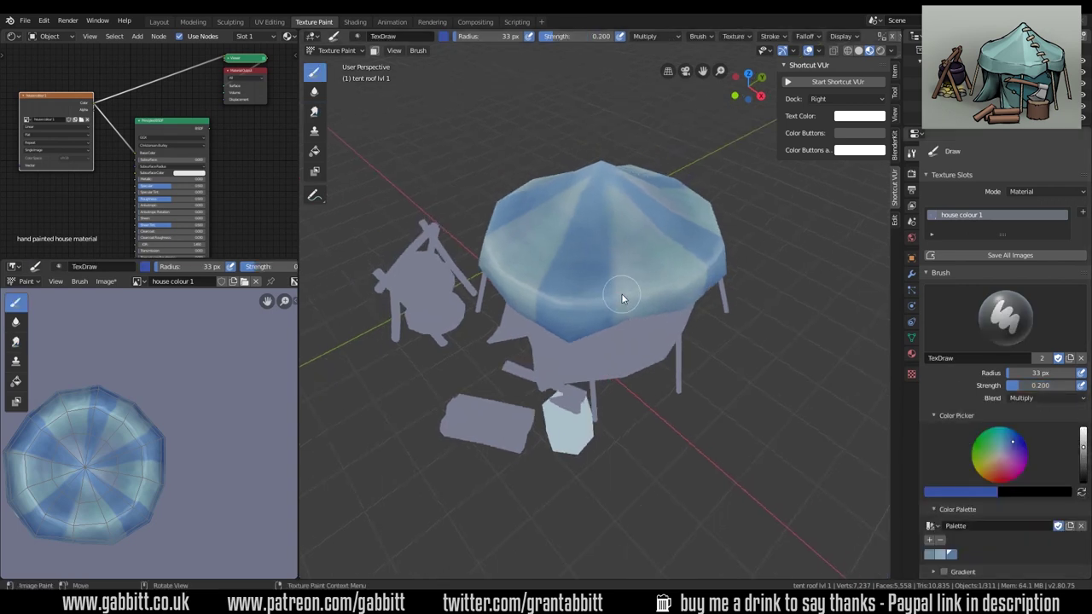
key("f")
left_click(619, 270)
key("shift+f")
left_click(682, 306)
middle_click_drag(621, 314, 616, 281)
left_click(1020, 451)
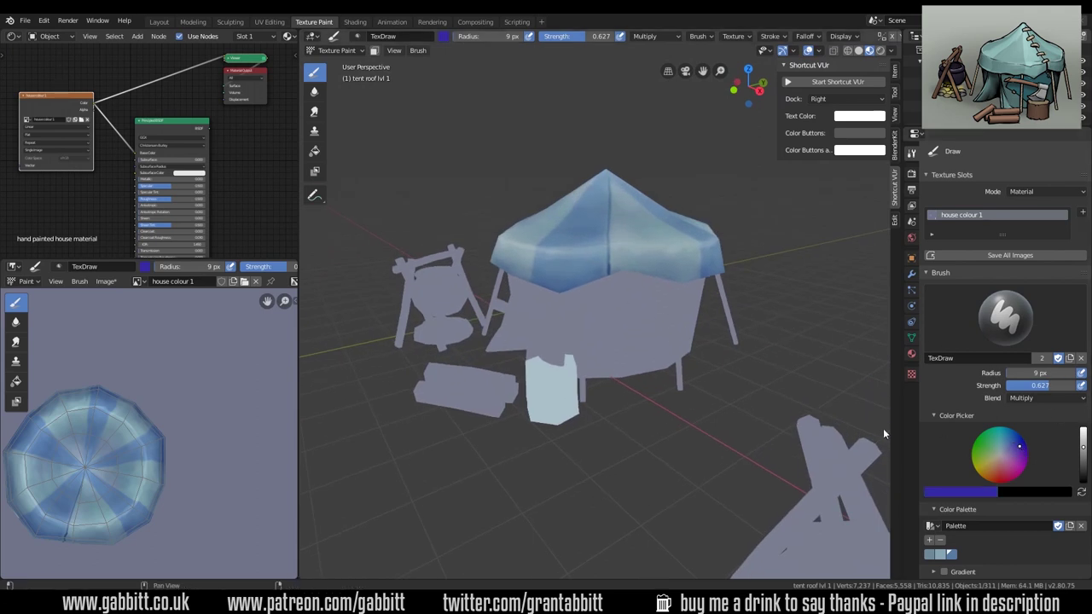
Paint a thin indigo seam line down the roof's front panel from the peak to the lower edge
middle_click_drag(817, 407, 619, 192)
mouse_move(607, 297)
middle_mouse_down()
mouse_move(628, 315)
mouse_move(626, 276)
mouse_move(608, 315)
middle_mouse_up()
left_click_drag(615, 191, 619, 118)
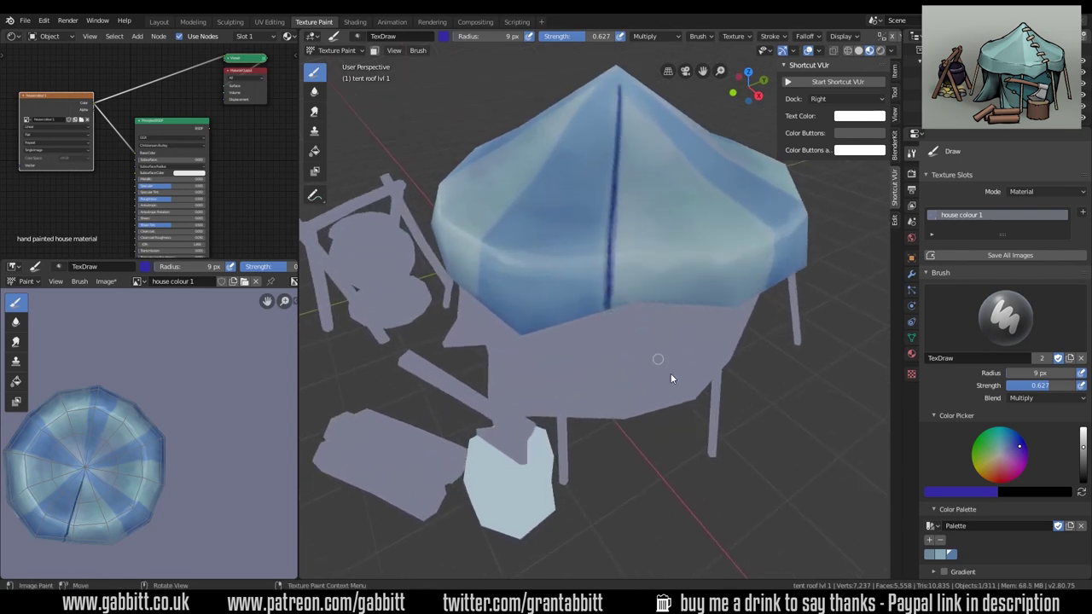
Darken the seam line with a deep purple, using a 16 px radius and 0.385 strength
scroll(998, 472, "down", 10)
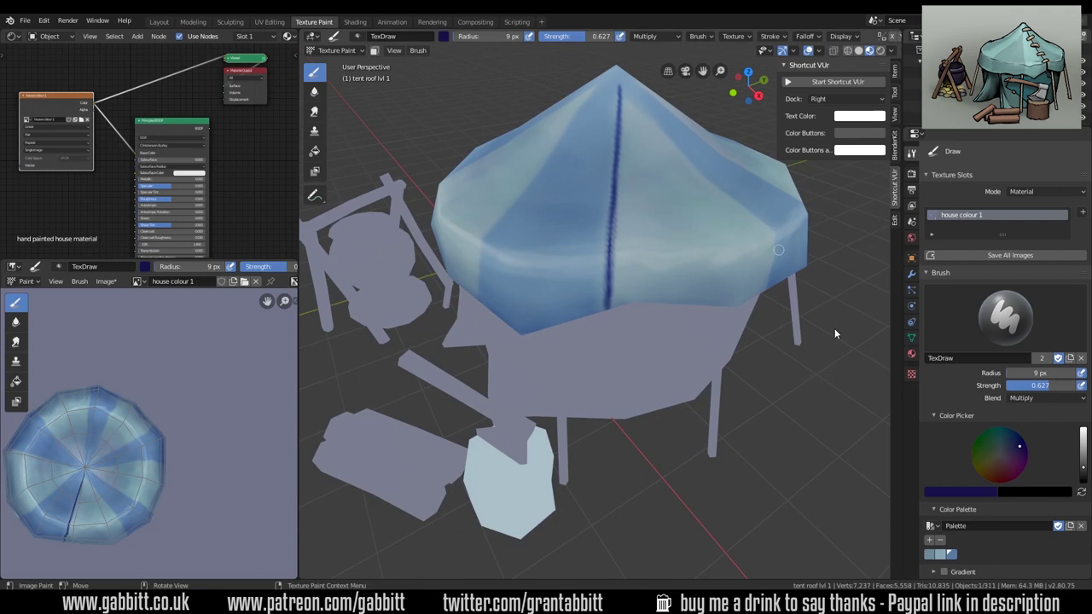
middle_click_drag(691, 286, 659, 267)
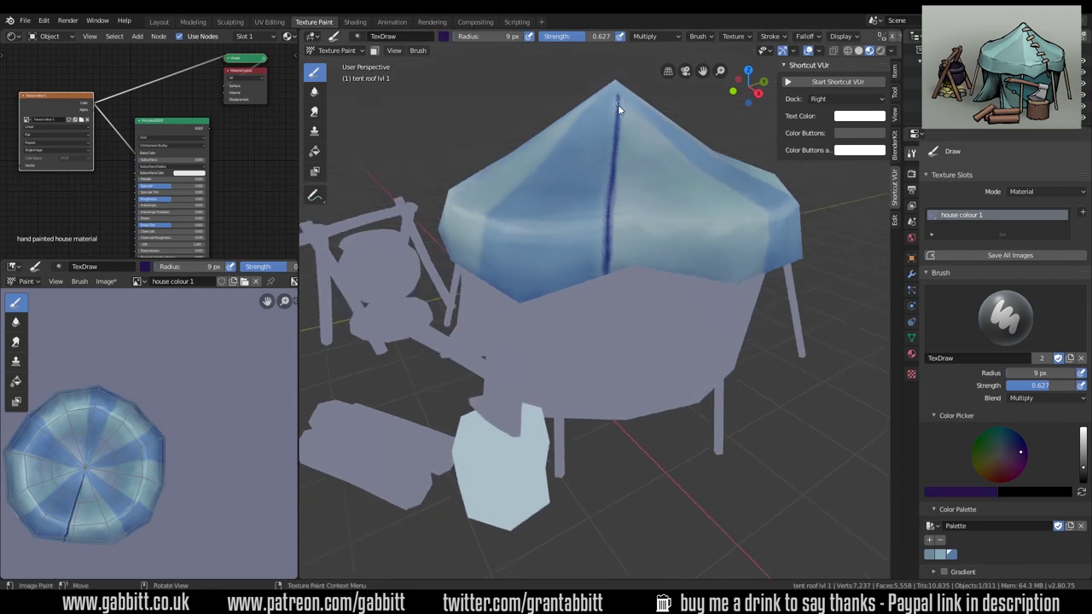
middle_click_drag(616, 320, 614, 156)
left_click_drag(1046, 387, 1029, 389)
key("f")
left_click(623, 198)
scroll(607, 198, "up", 4)
mouse_move(606, 198)
middle_mouse_down()
mouse_move(613, 173)
mouse_move(638, 182)
mouse_move(667, 155)
mouse_move(620, 177)
middle_mouse_up()
scroll(637, 401, "down", 3)
middle_click_drag(637, 401, 676, 192)
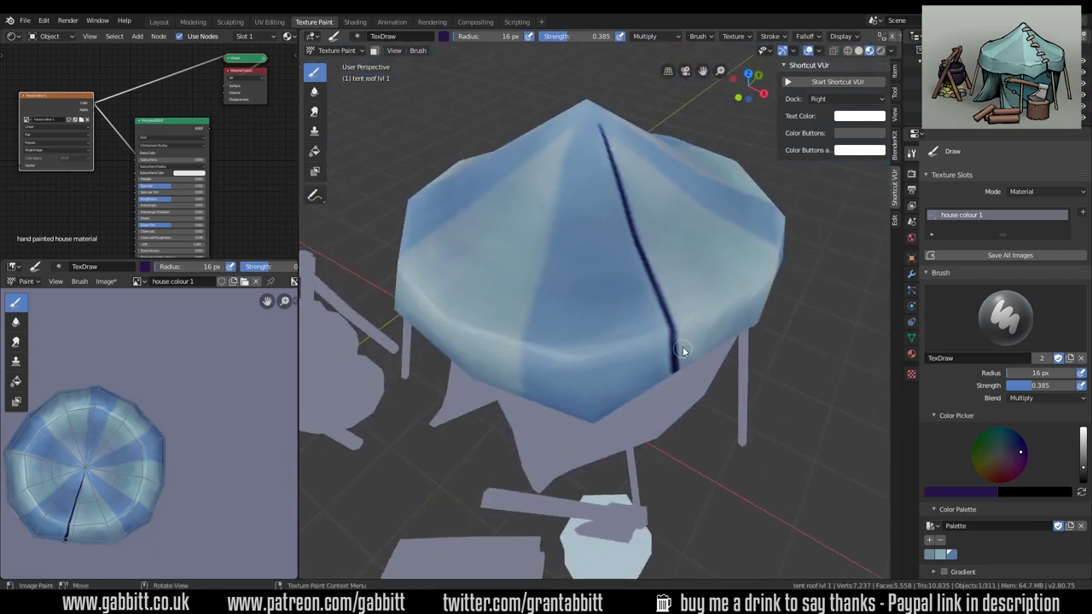
Set the brush to Screen blending with the pale blue palette colour and paint highlights alongside the seam
left_click(1045, 398)
left_click(972, 309)
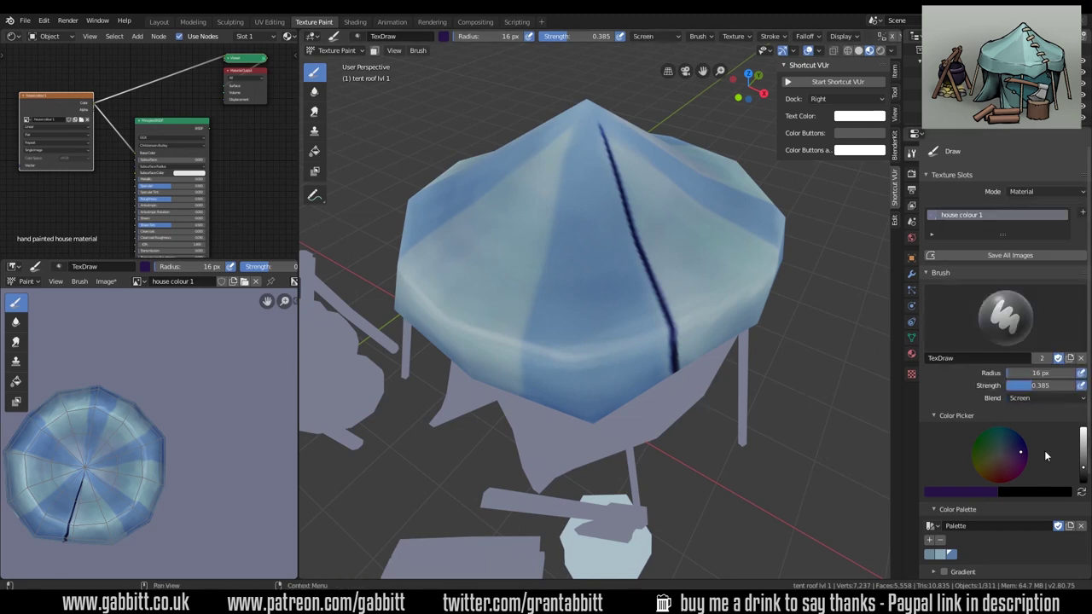
left_click(952, 553)
middle_click_drag(801, 337, 633, 346)
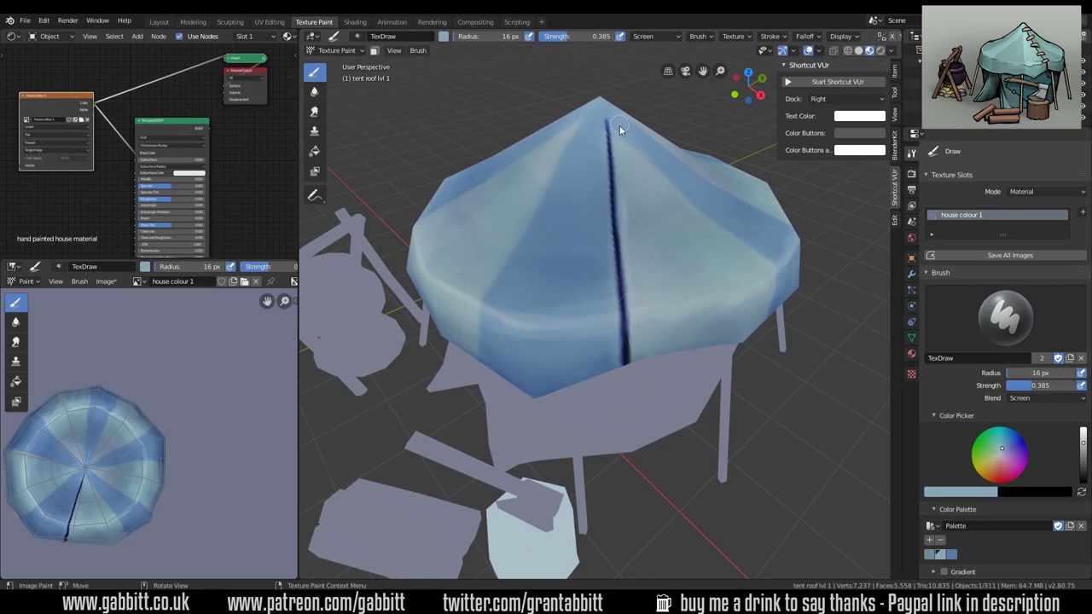
middle_click_drag(642, 412, 630, 359)
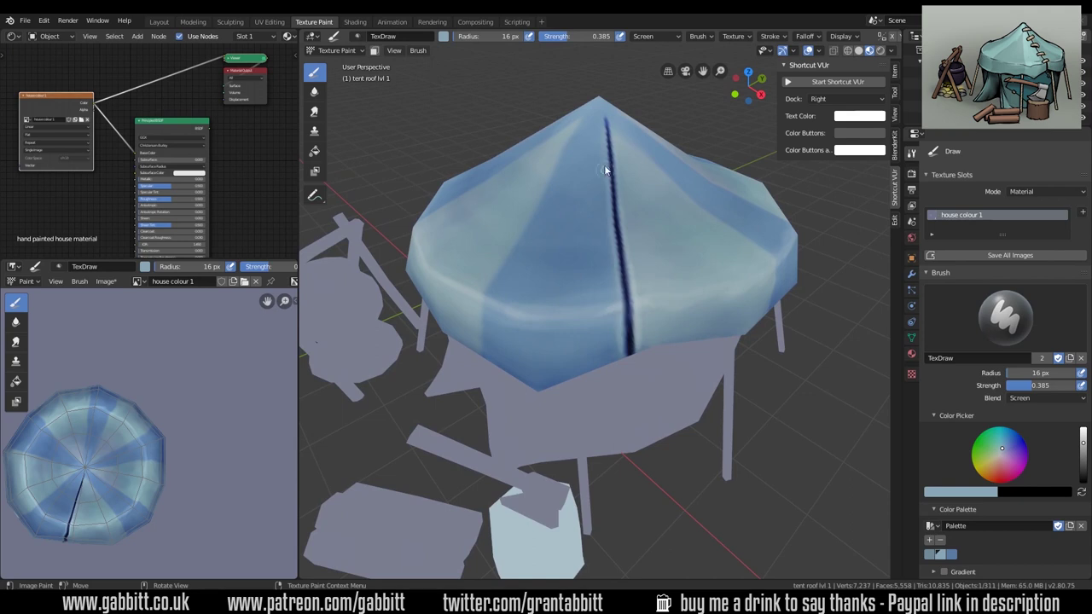
Enlarge the brush radius to 30 px and strengthen the pale highlights on both sides of the seam
scroll(603, 157, "down", 2)
middle_click_drag(678, 264, 713, 346)
scroll(740, 289, "down", 2)
scroll(674, 354, "up", 3)
scroll(642, 272, "up", 2)
middle_click_drag(688, 284, 625, 260)
scroll(603, 85, "down", 3)
middle_click_drag(603, 85, 702, 333)
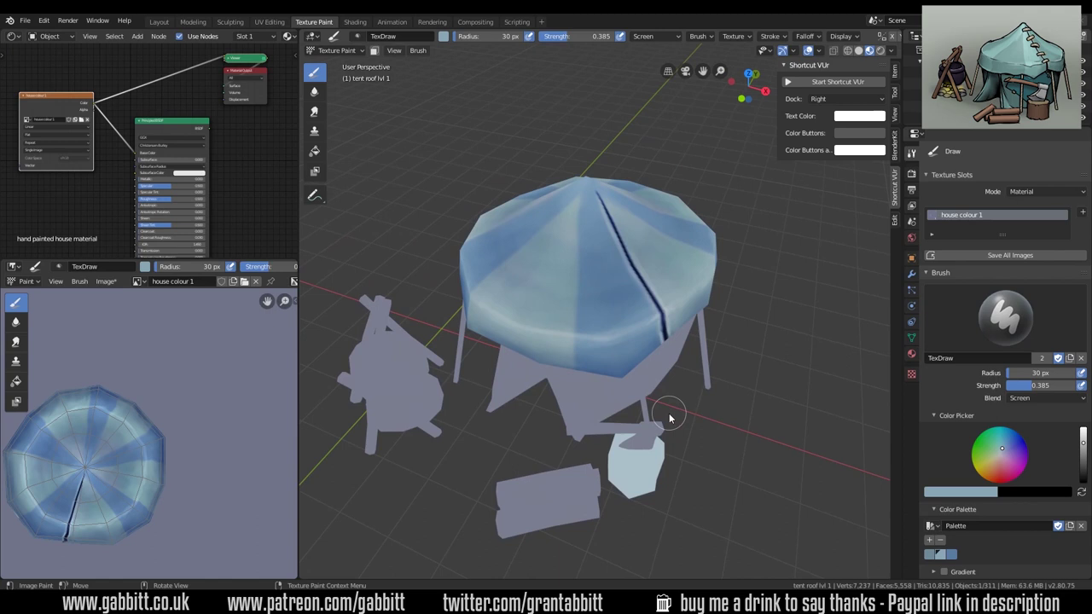
Set the brush to a sandy yellow with strength 1 and Mix blending
left_click(992, 463)
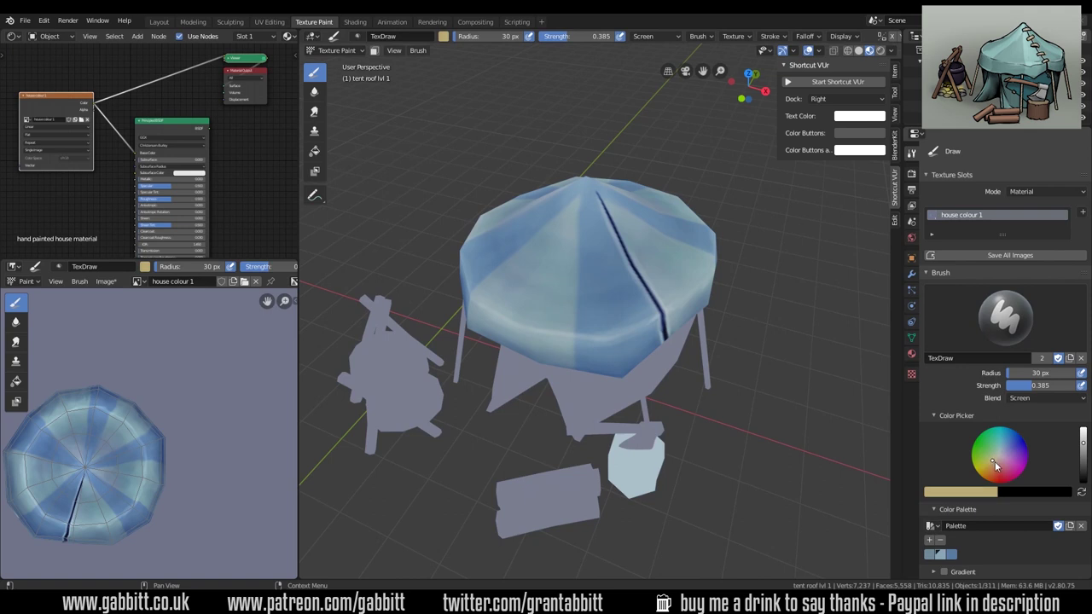
left_click_drag(1034, 386, 1083, 387)
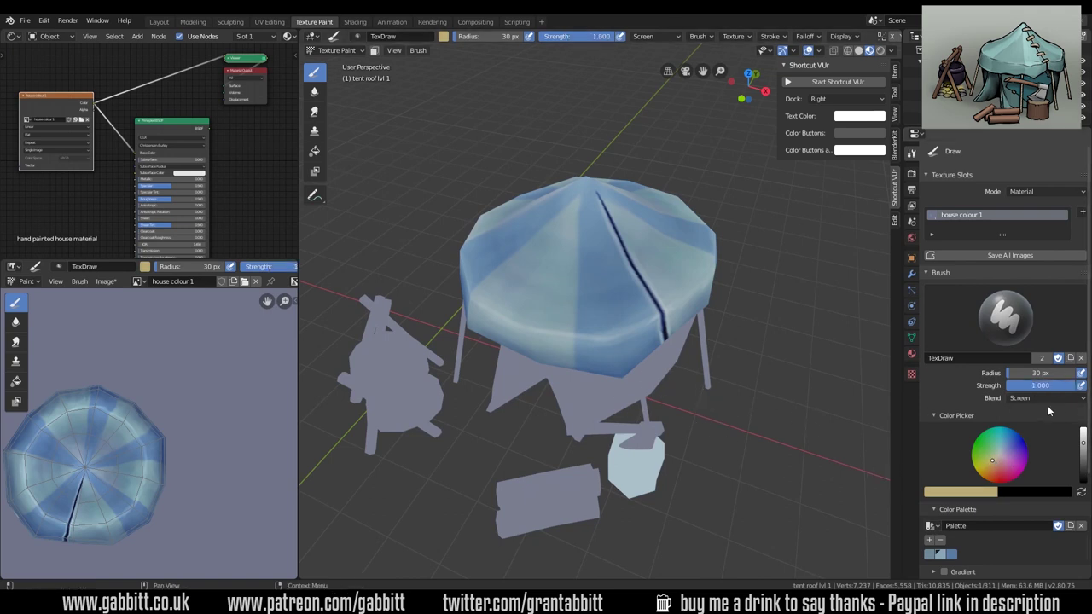
left_click(1038, 398)
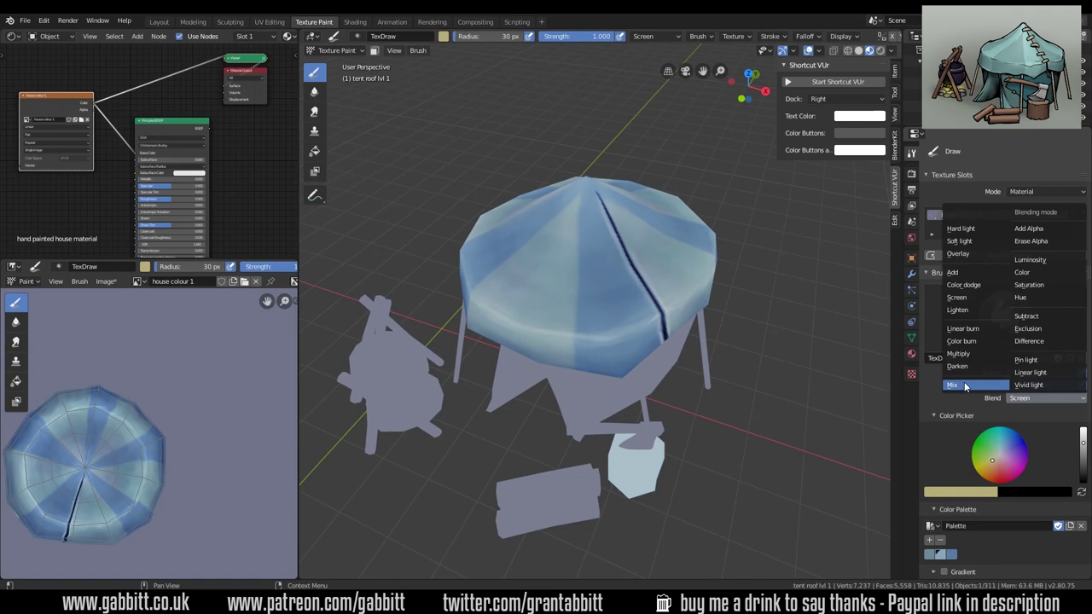
left_click(965, 387)
mouse_move(664, 346)
middle_mouse_down()
mouse_move(686, 298)
mouse_move(647, 342)
mouse_move(648, 321)
middle_mouse_up()
left_click_drag(607, 271, 616, 271)
mouse_move(616, 271)
middle_mouse_down()
mouse_move(618, 254)
mouse_move(645, 305)
middle_mouse_up()
key("ctrl+z")
key("ctrl+z")
key("ctrl+z")
Paint five short sandy yellow stitches across the roof's dark seam
left_click(644, 341)
left_click(629, 294)
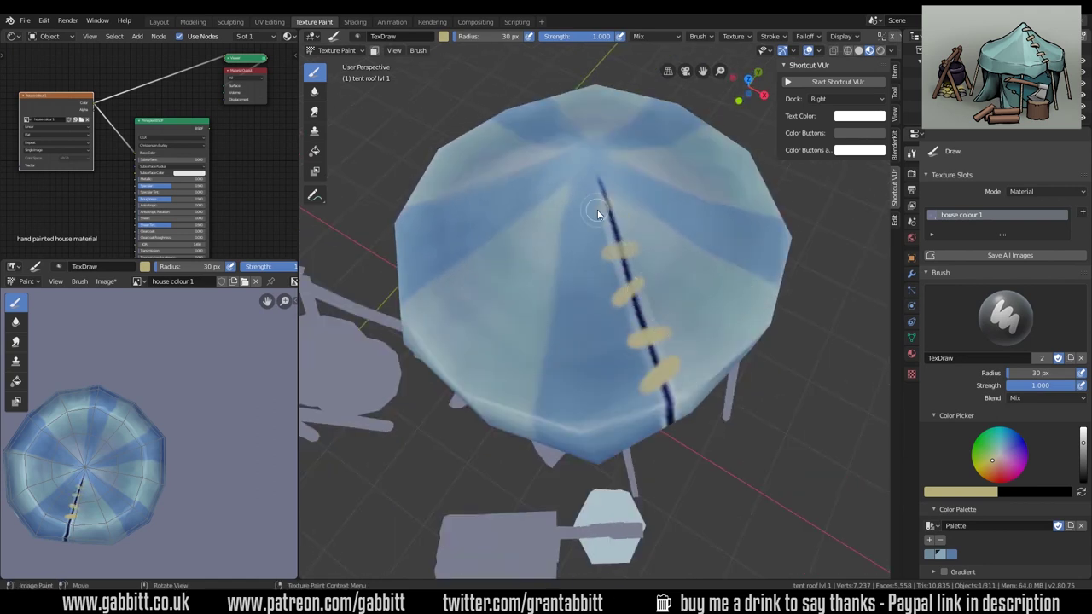
left_click_drag(617, 198, 623, 197)
Set the brush to Multiply blending with a dark maroon colour
middle_click_drag(689, 353, 678, 303)
mouse_move(678, 303)
middle_mouse_down("ctrl")
mouse_move(655, 349)
mouse_move(683, 305)
middle_mouse_up("ctrl")
scroll(682, 304, "up", 6)
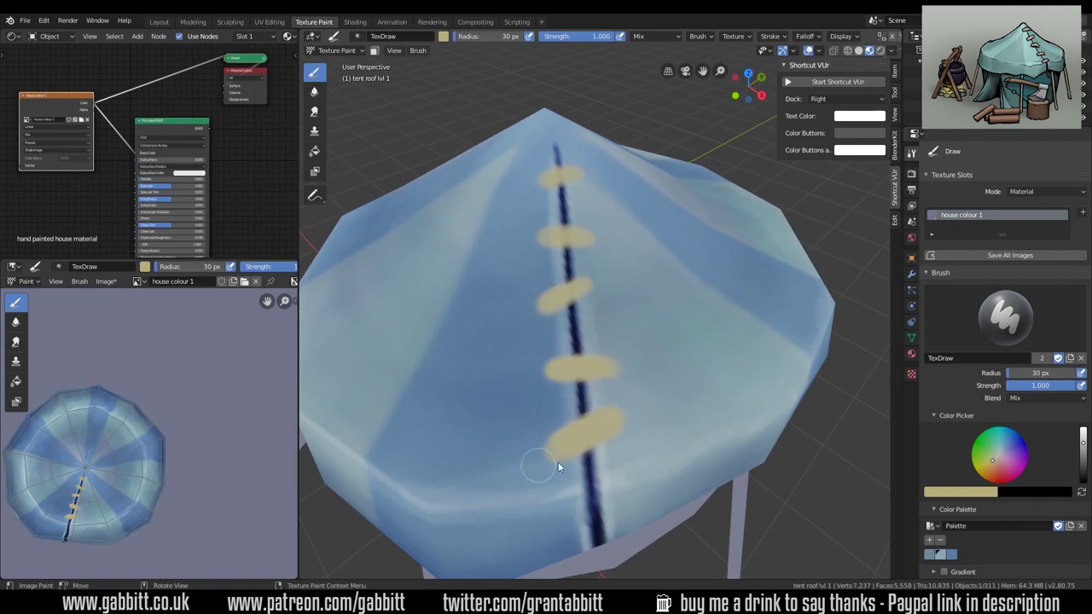
left_click(1029, 399)
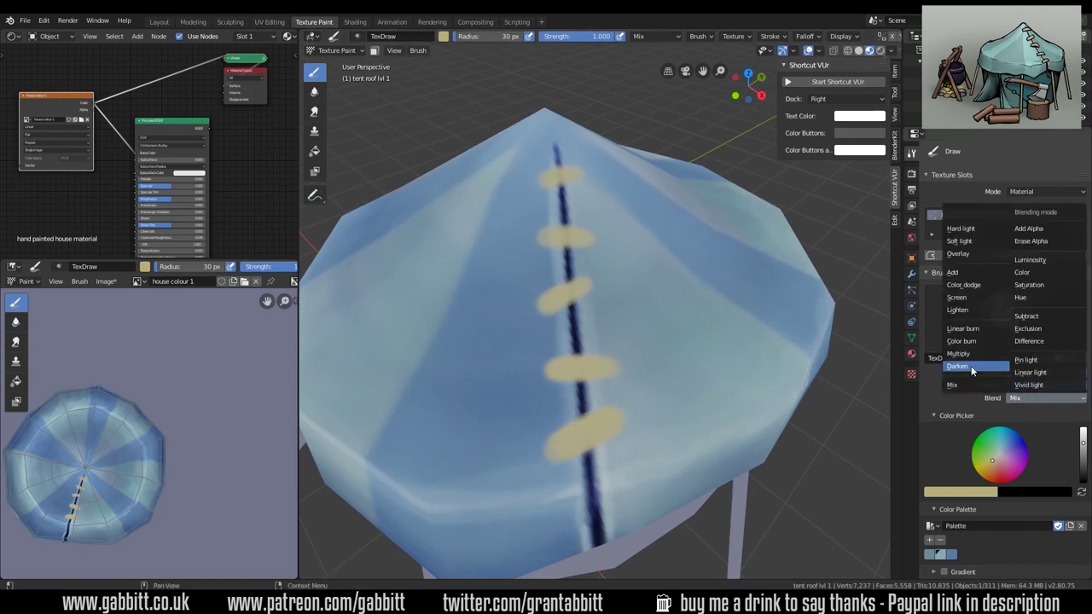
left_click(972, 352)
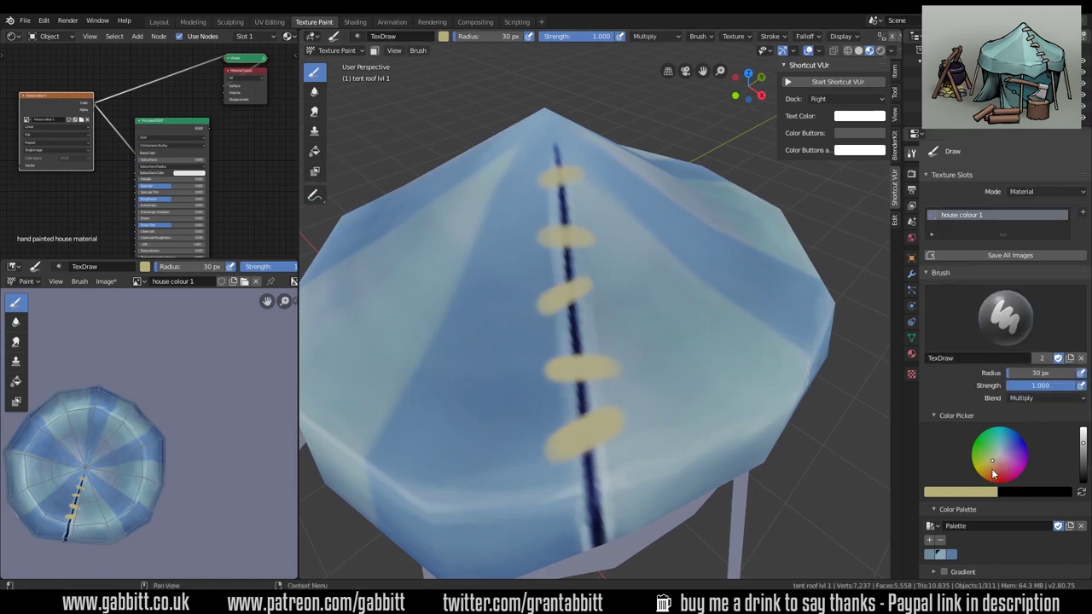
left_click_drag(992, 471, 1002, 471)
left_click_drag(1082, 444, 1082, 469)
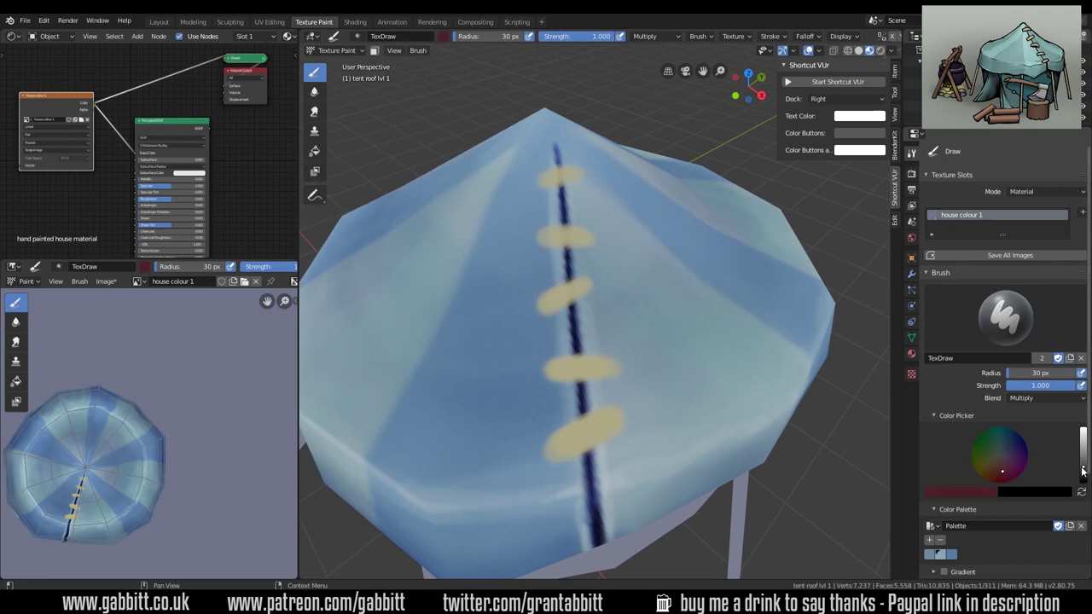
Set the brush radius to 22 px and strength to 0.315, and outline the two lowest stitches
key("f")
left_click(600, 443)
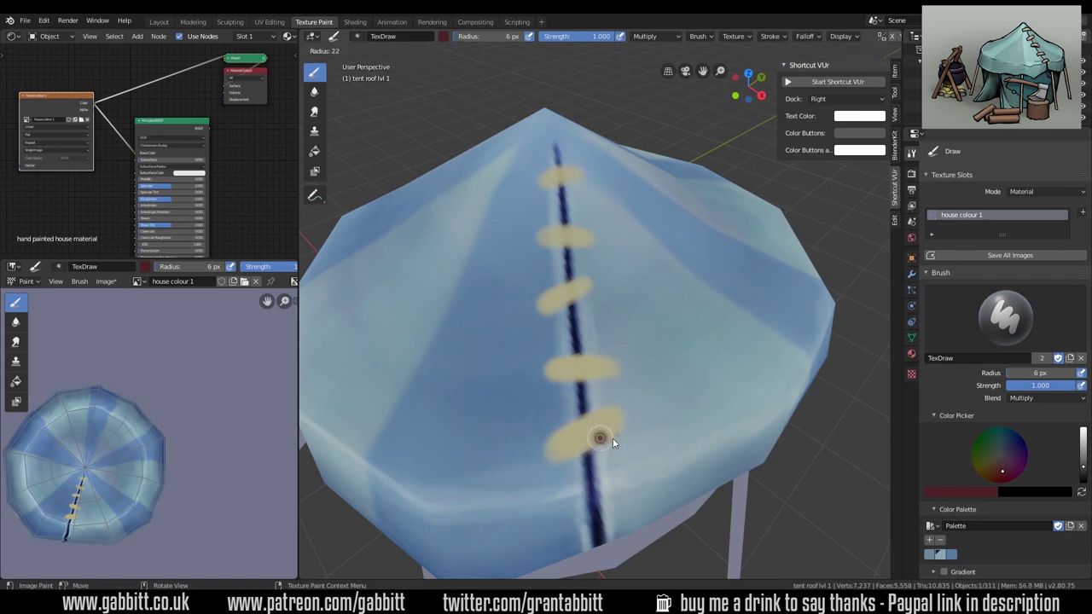
middle_click_drag(546, 452, 610, 464)
key("shift+f")
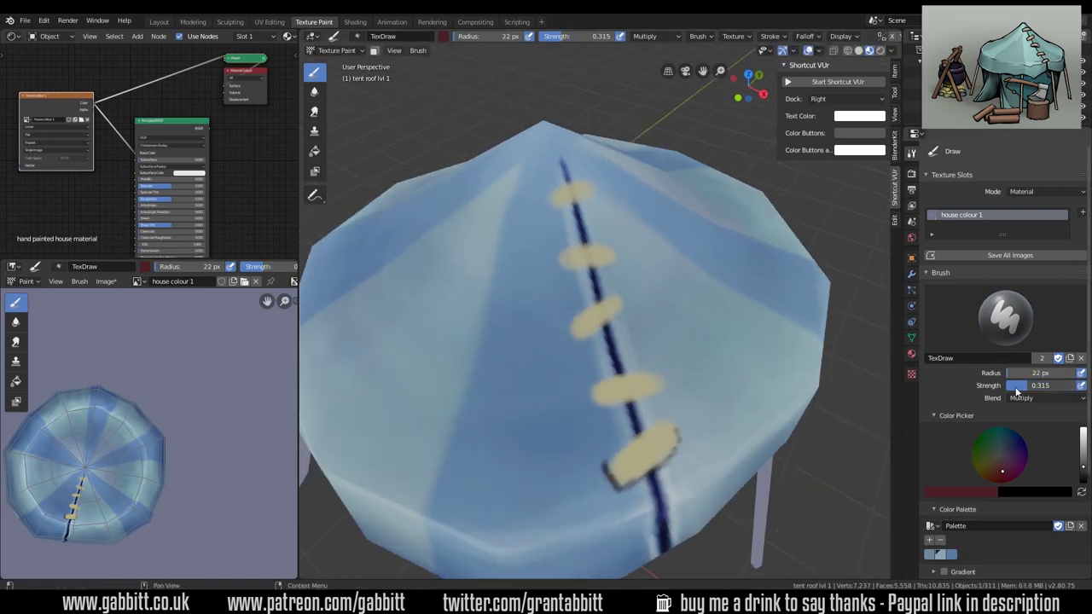
left_click(671, 456)
mouse_move(677, 433)
left_mouse_down()
mouse_move(635, 439)
mouse_move(602, 467)
left_mouse_up()
left_click_drag(663, 394, 610, 376)
middle_click_drag(659, 376, 592, 401)
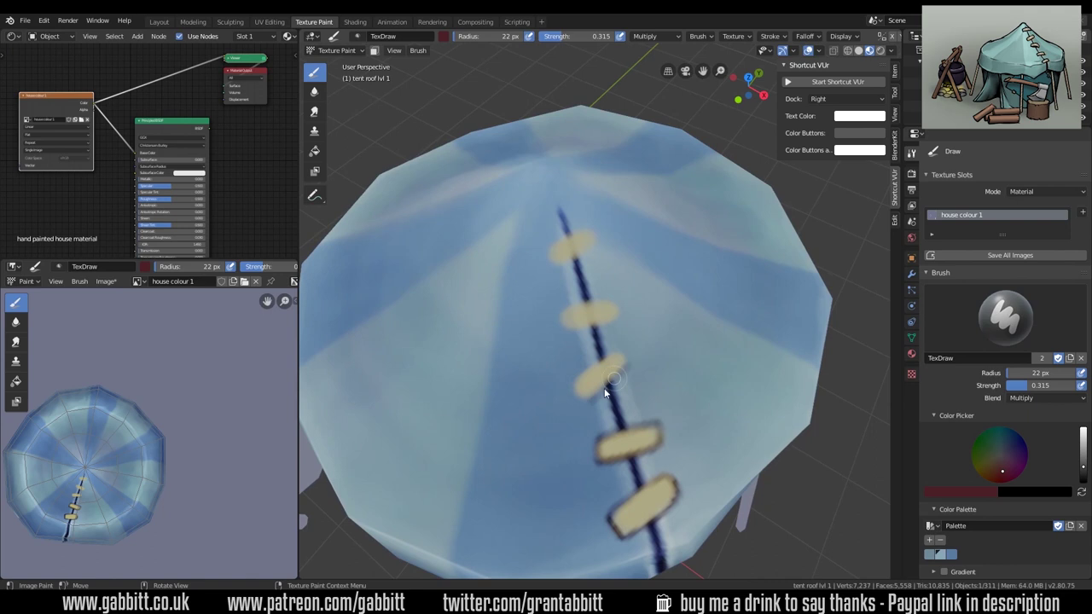
Outline the three upper stitches on the seam with the dark maroon brush
left_click_drag(572, 391, 595, 401)
left_click_drag(565, 332, 590, 308)
scroll(614, 350, "down", 4)
middle_click_drag(646, 383, 646, 340)
scroll(648, 290, "up", 6)
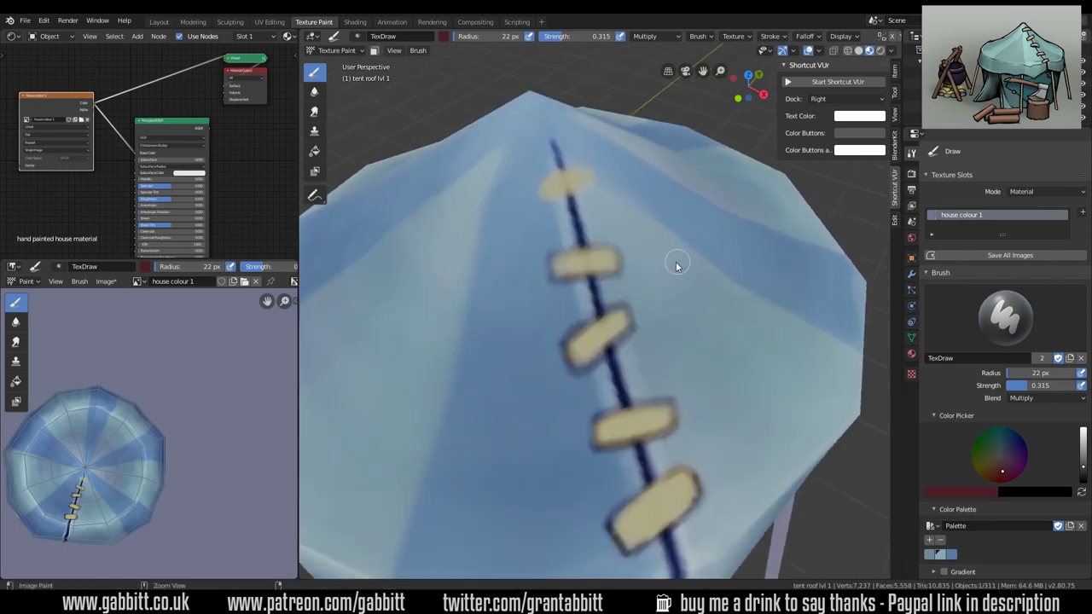
middle_click_drag(624, 280, 586, 244)
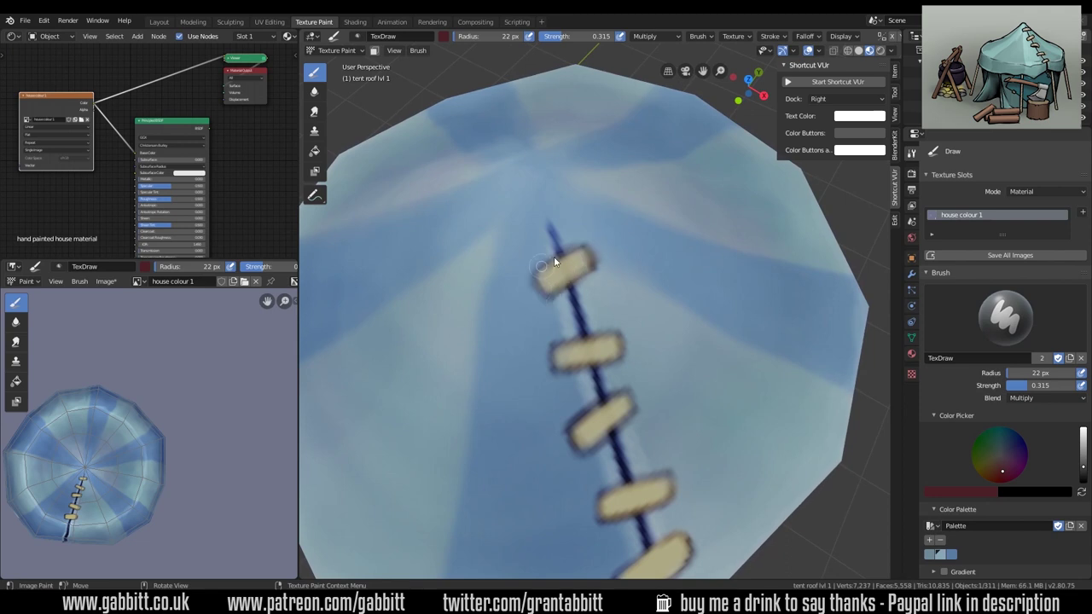
scroll(648, 334, "down", 8)
middle_click_drag(643, 342, 702, 307)
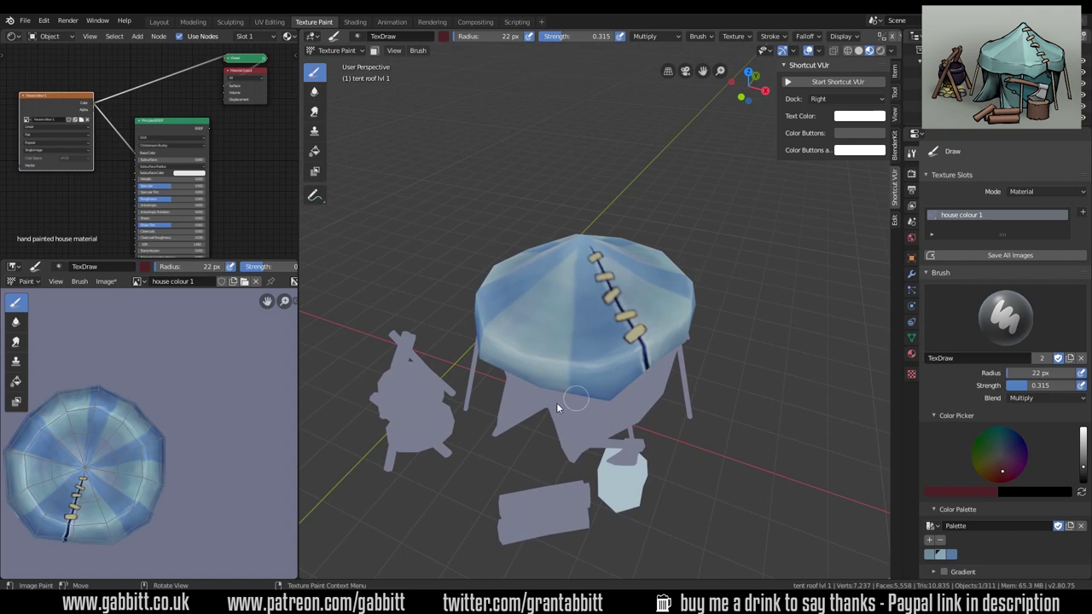
Lighten the centres of the five stitches with a sandy yellow brush in Screen blending
middle_click_drag(277, 379, 294, 353, "ctrl")
middle_click_drag(614, 341, 648, 337)
scroll(682, 307, "up", 6)
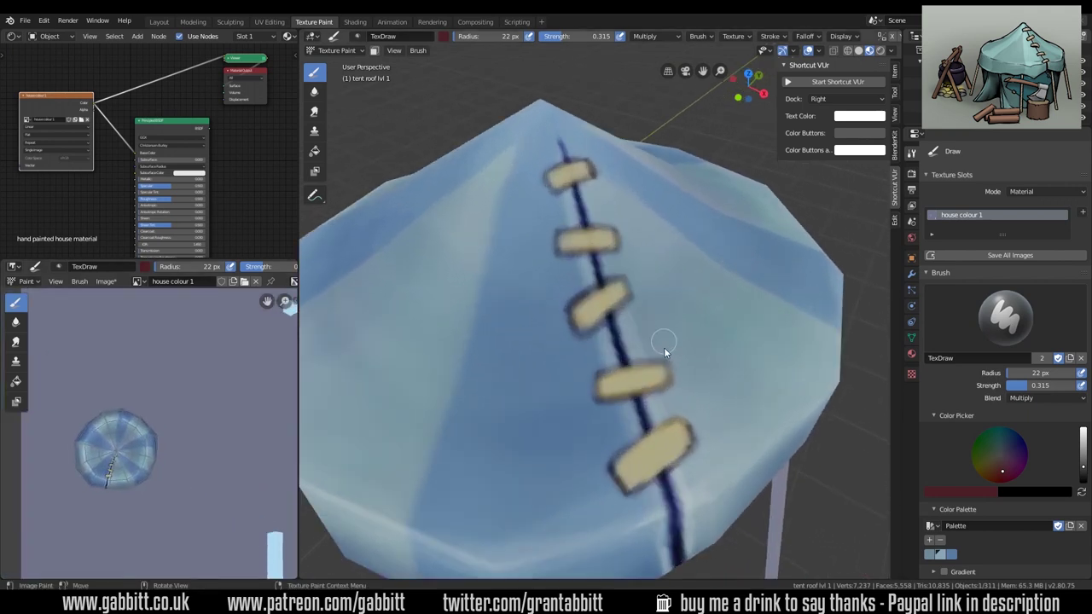
left_click(1043, 398)
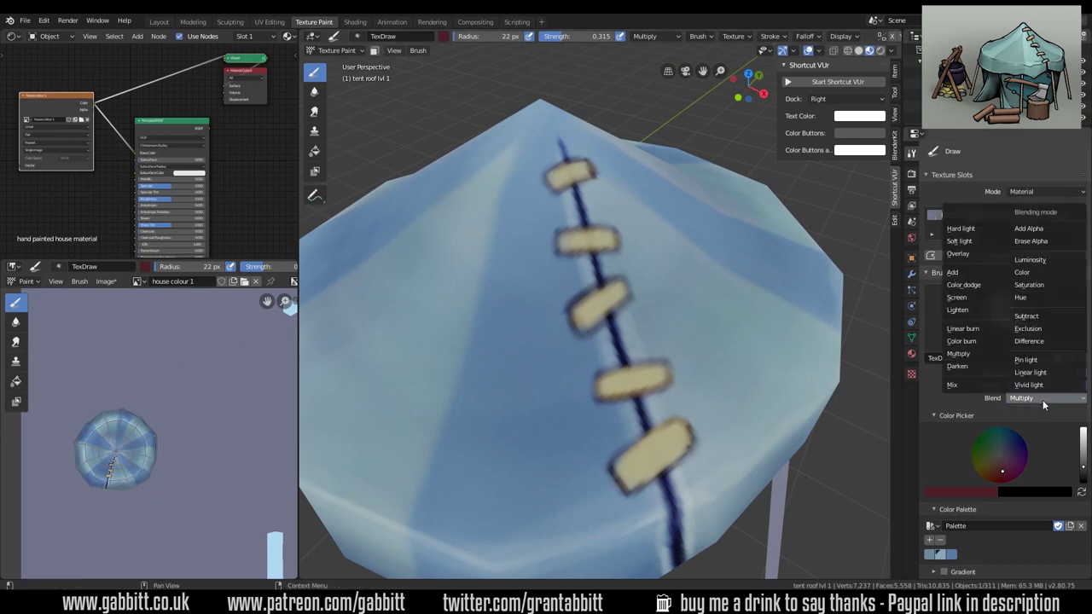
left_click(956, 296)
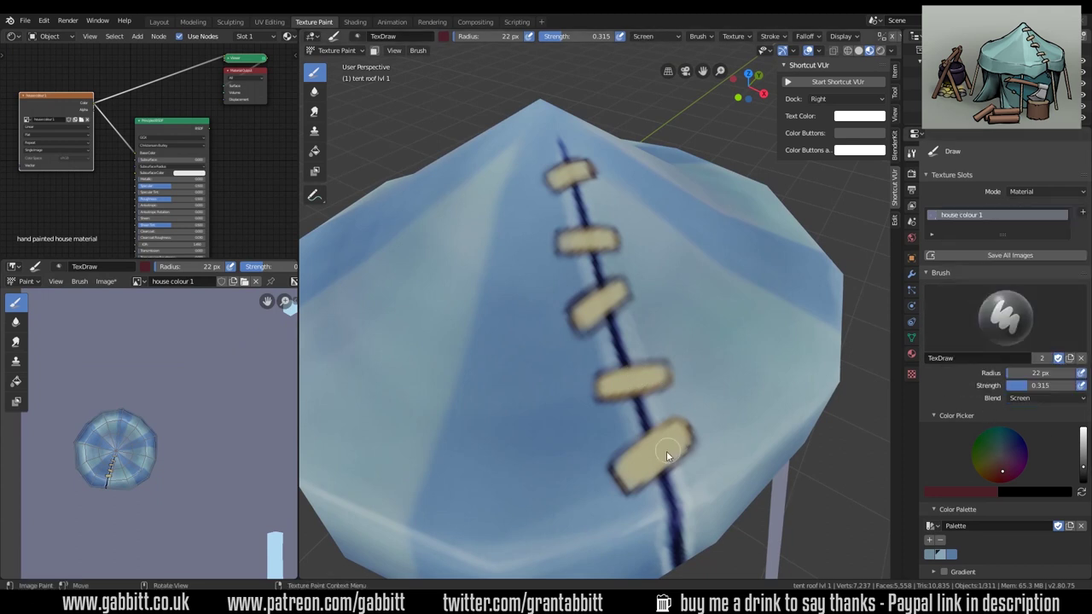
left_click(946, 554)
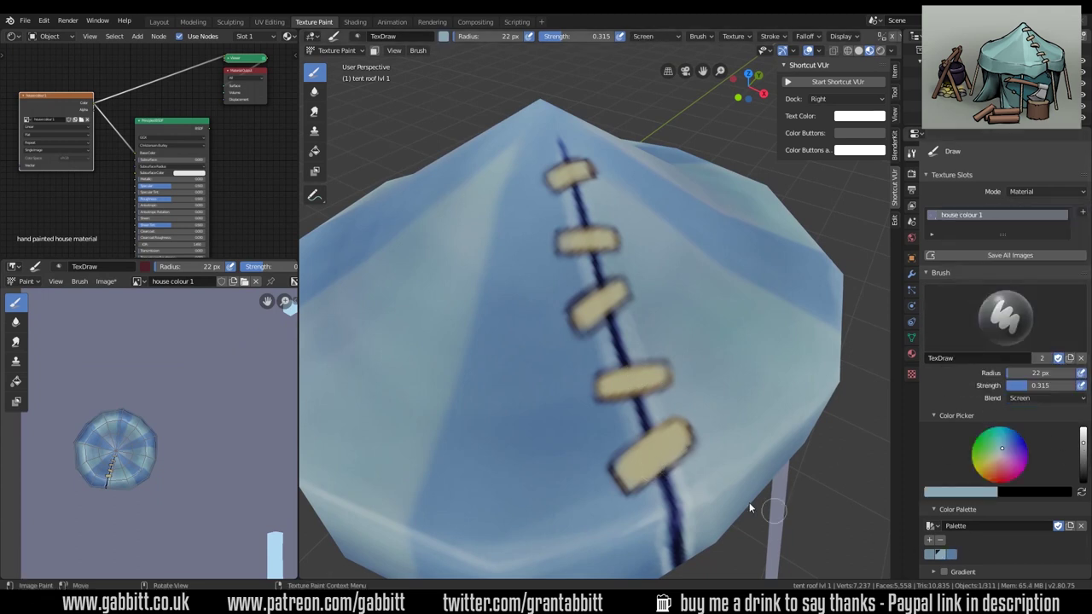
left_click(991, 462)
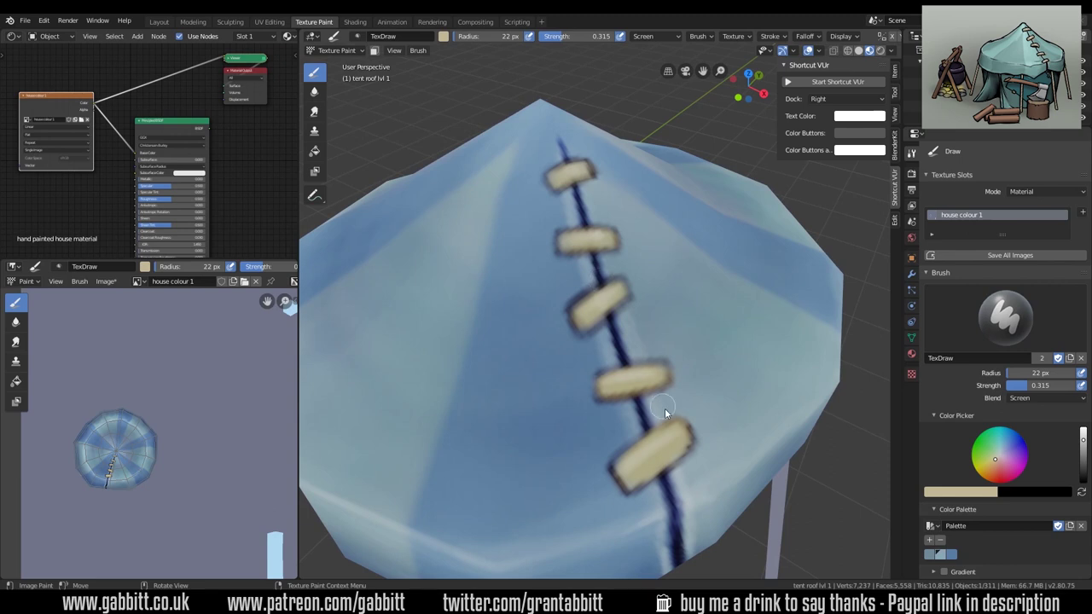
Set the brush to Multiply blending with a dark purple colour at 39 px radius
scroll(611, 467, "down", 5)
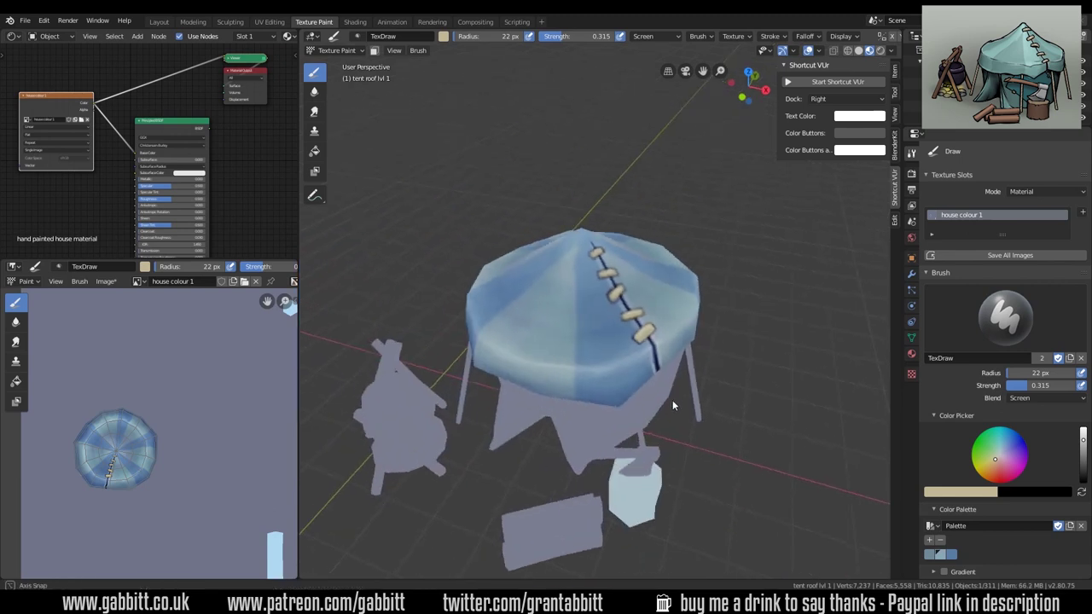
mouse_move(672, 400)
middle_mouse_down()
mouse_move(660, 389)
mouse_move(780, 376)
middle_mouse_up()
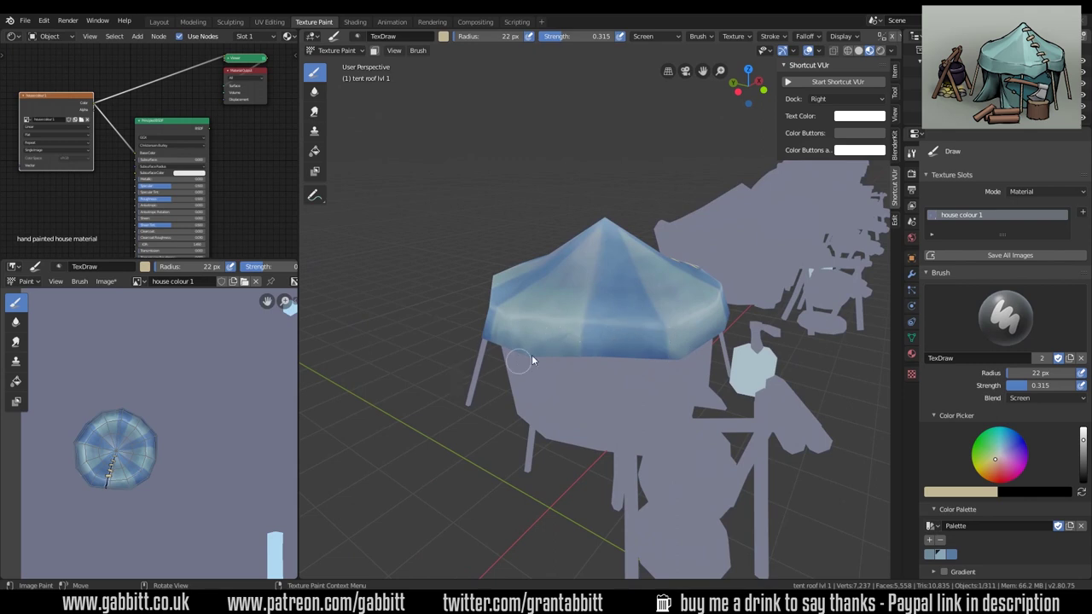
middle_click_drag(537, 359, 620, 362)
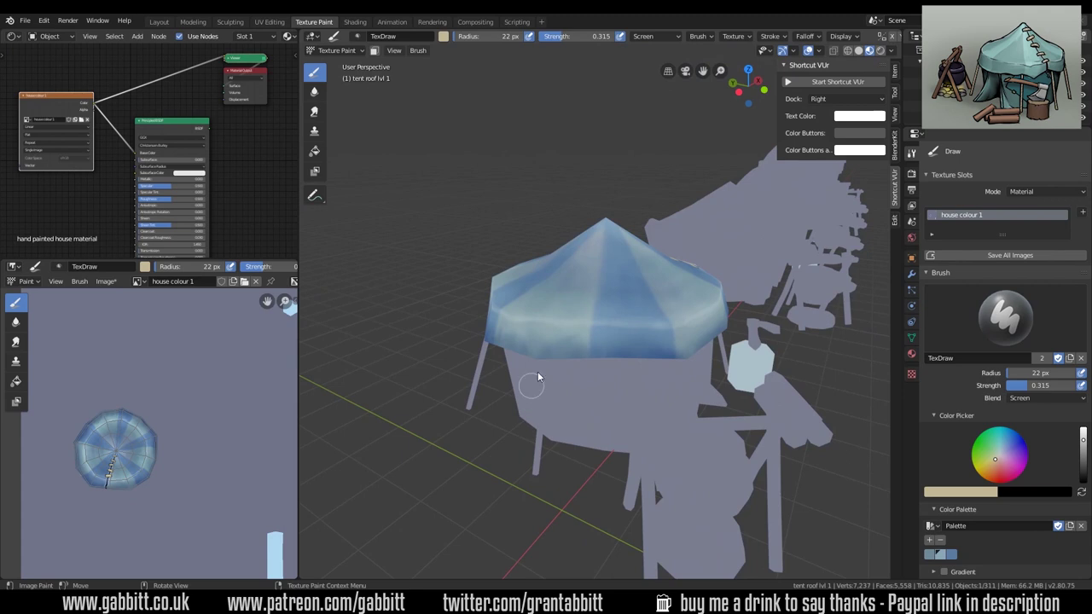
left_click(1049, 397)
left_click(972, 345)
middle_click_drag(667, 339, 664, 351)
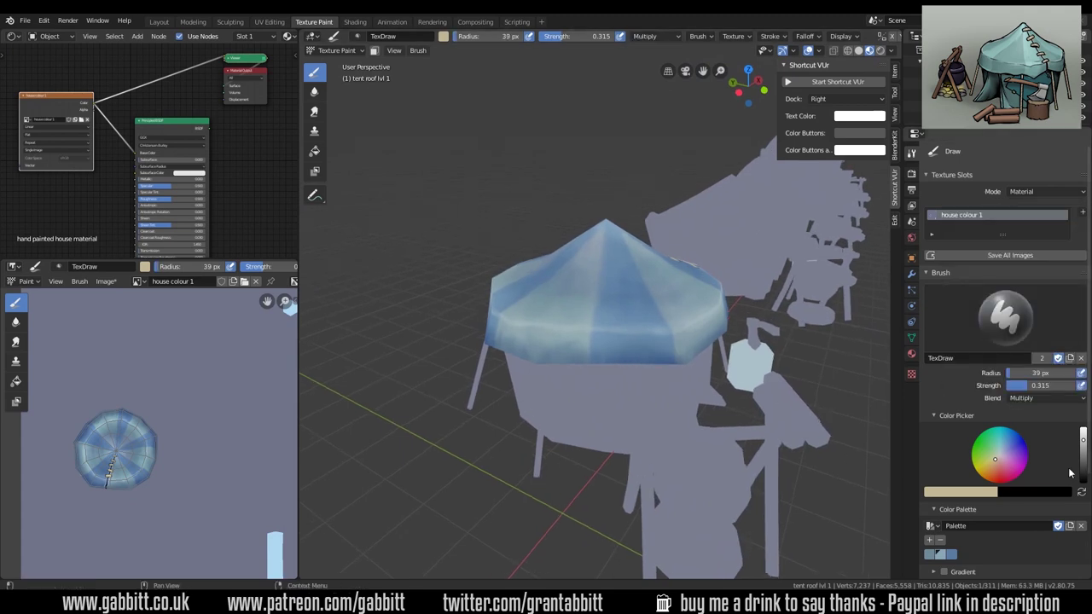
left_click(1083, 470)
left_click(1013, 461)
Set the brush strength to 0.1 and shade the lower rim of the roof around the tent
key("f")
left_click(865, 438)
left_click(1030, 385)
type(".1")
key("Return")
middle_click_drag(569, 380, 588, 324)
middle_click_drag(552, 369, 575, 378)
mouse_move(555, 415)
middle_mouse_down()
mouse_move(550, 394)
mouse_move(572, 395)
mouse_move(533, 414)
mouse_move(555, 416)
middle_mouse_up()
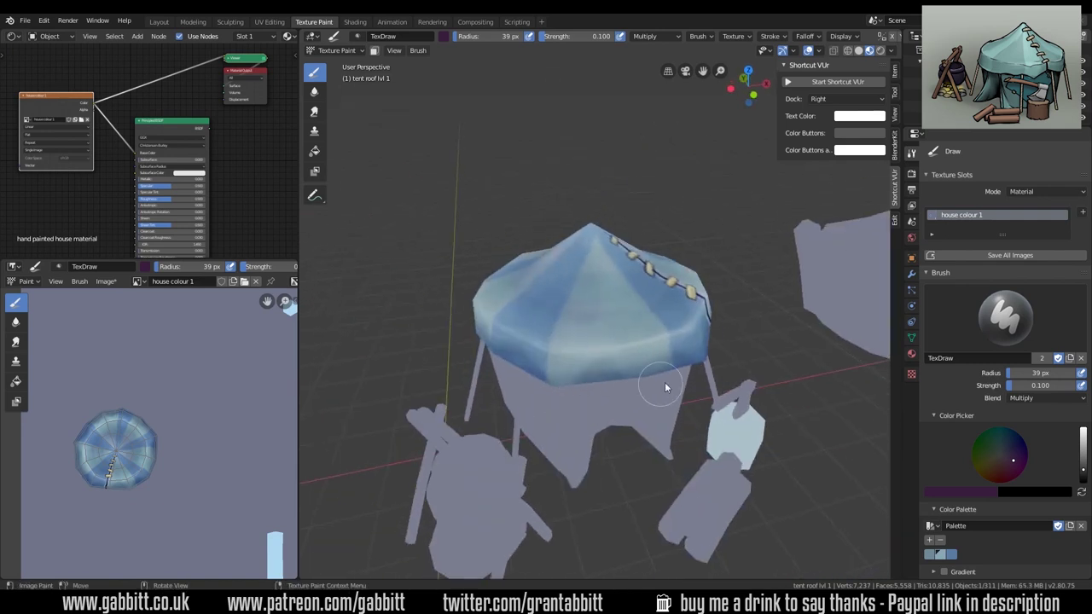
middle_click_drag(681, 381, 541, 402)
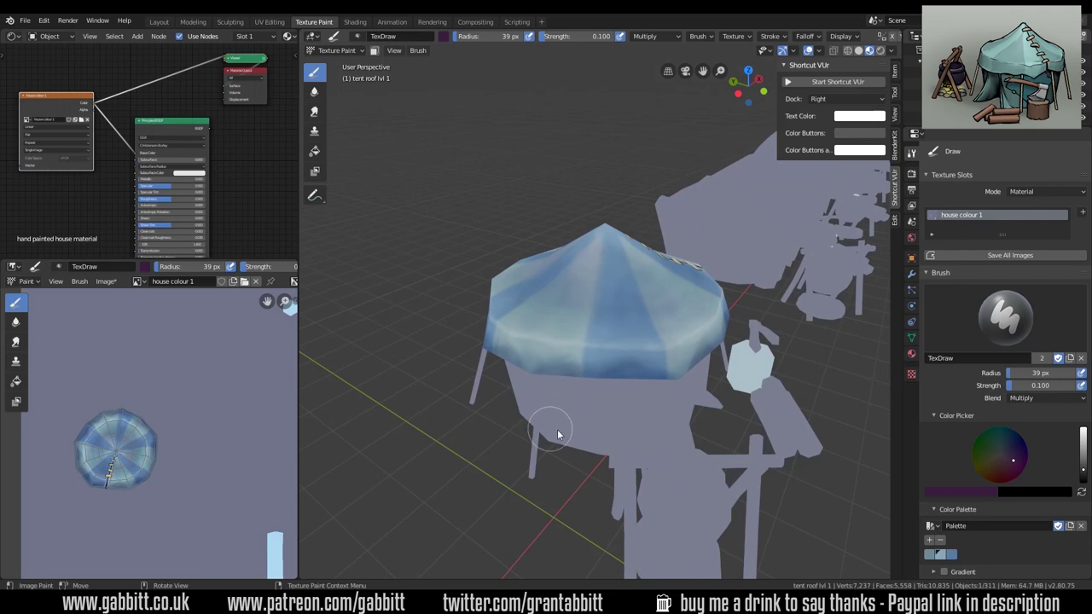
Switch the brush to Screen blending with a light blue colour and brighten the roof panels around the tent
left_click(1032, 399)
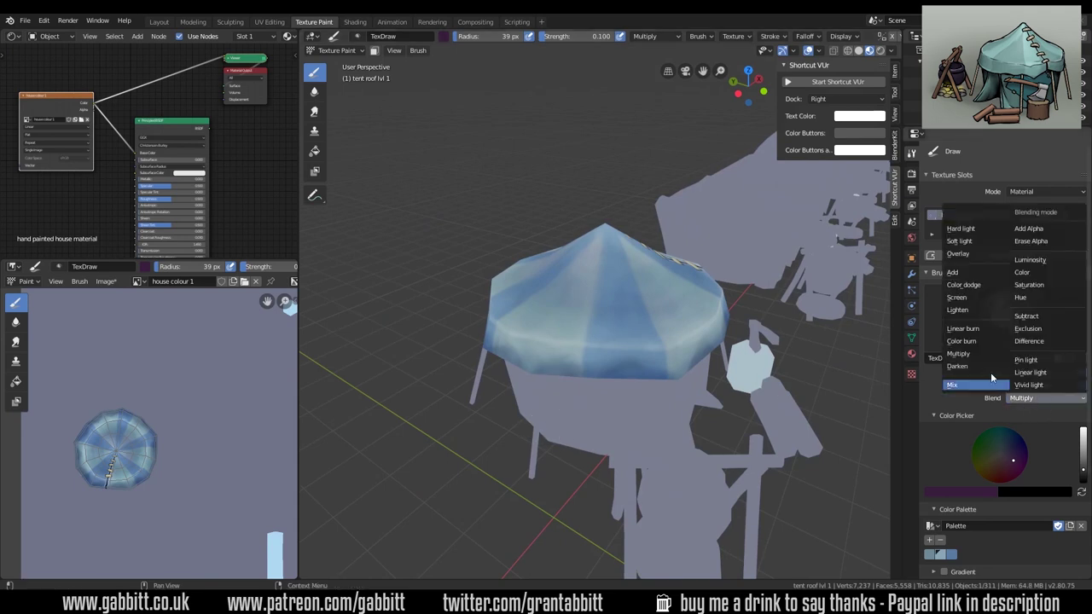
left_click(972, 298)
middle_click_drag(606, 342, 580, 355)
middle_click_drag(656, 369, 593, 357)
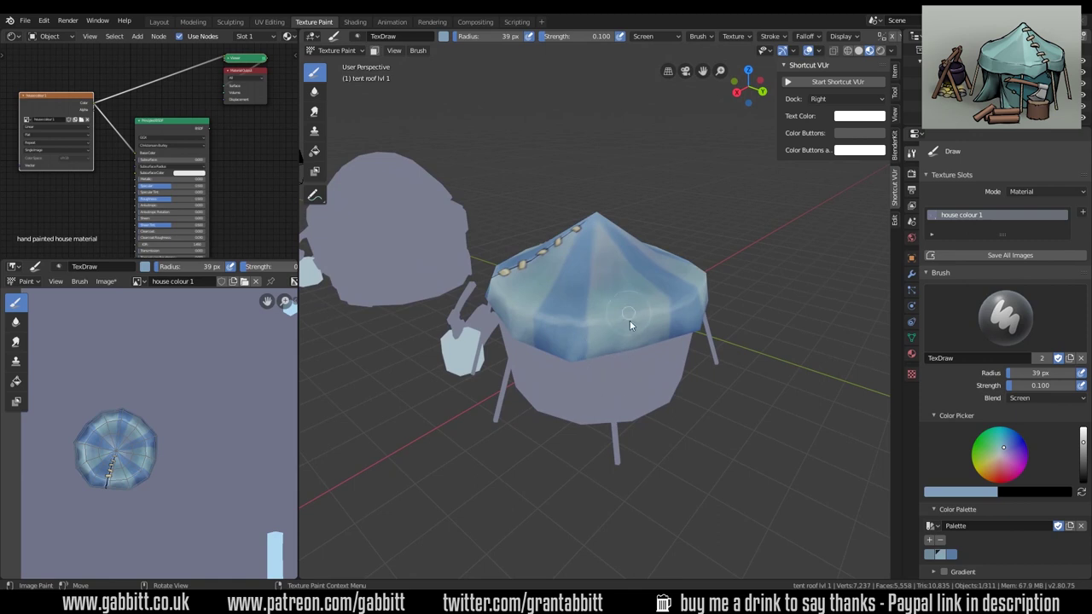
middle_click_drag(626, 417, 667, 275)
scroll(577, 432, "down", 3)
middle_click_drag(578, 431, 772, 363)
scroll(604, 397, "up", 4)
middle_click_drag(607, 367, 653, 340)
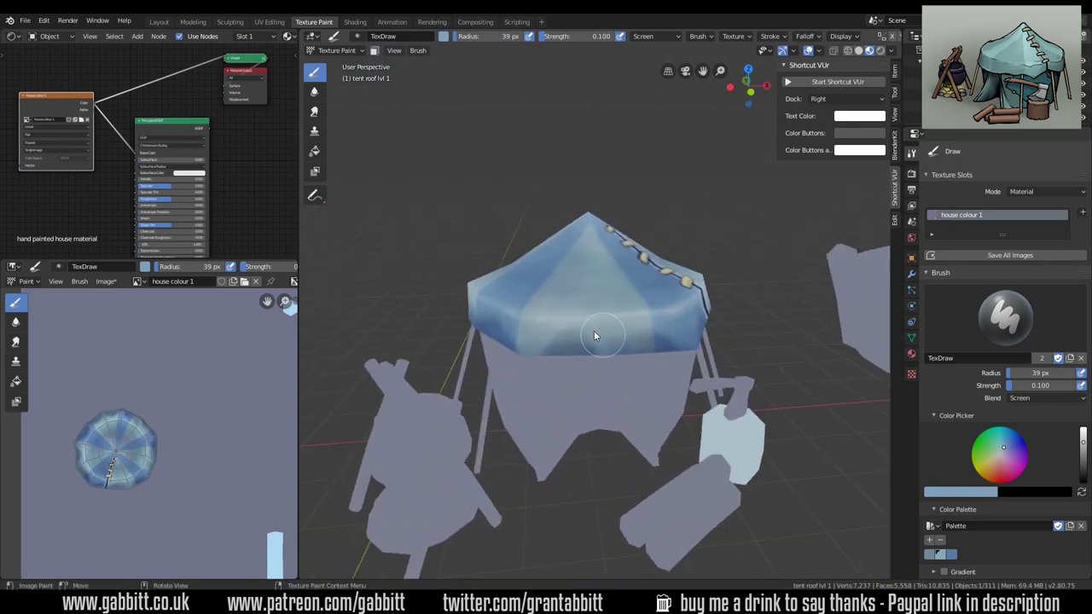
Blend the shading along the roof's lower rim with the Smear tool at 73 px radius
left_click(314, 111)
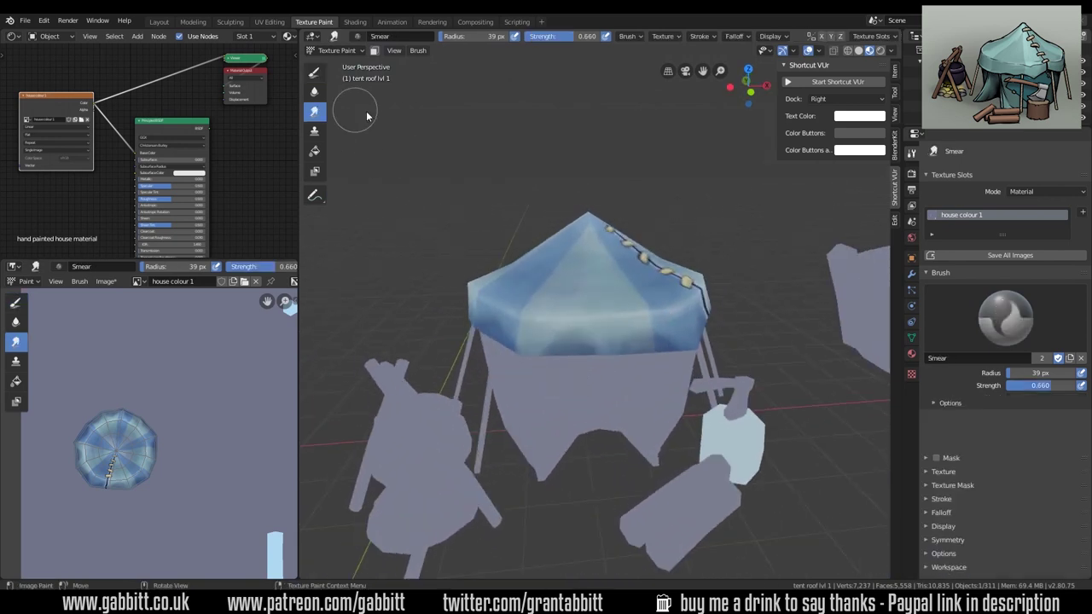
key("f")
left_click(635, 344)
mouse_move(560, 349)
left_mouse_down()
mouse_move(602, 341)
mouse_move(588, 353)
mouse_move(606, 357)
mouse_move(569, 350)
left_mouse_up()
middle_click_drag(553, 362, 585, 373)
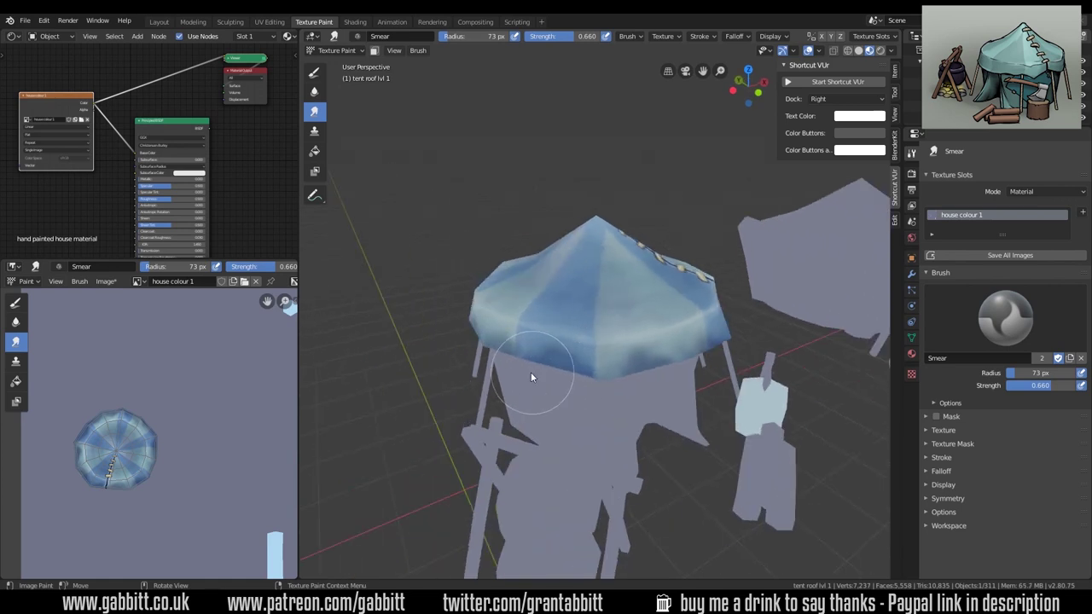
middle_click_drag(715, 278, 810, 384, "ctrl")
mouse_move(810, 383)
middle_mouse_down()
mouse_move(768, 401)
mouse_move(684, 338)
mouse_move(657, 375)
mouse_move(695, 417)
mouse_move(678, 427)
middle_mouse_up()
Brighten the light blue of the Draw brush, set its radius to 17 px and highlight the roof's peak
left_click(314, 72)
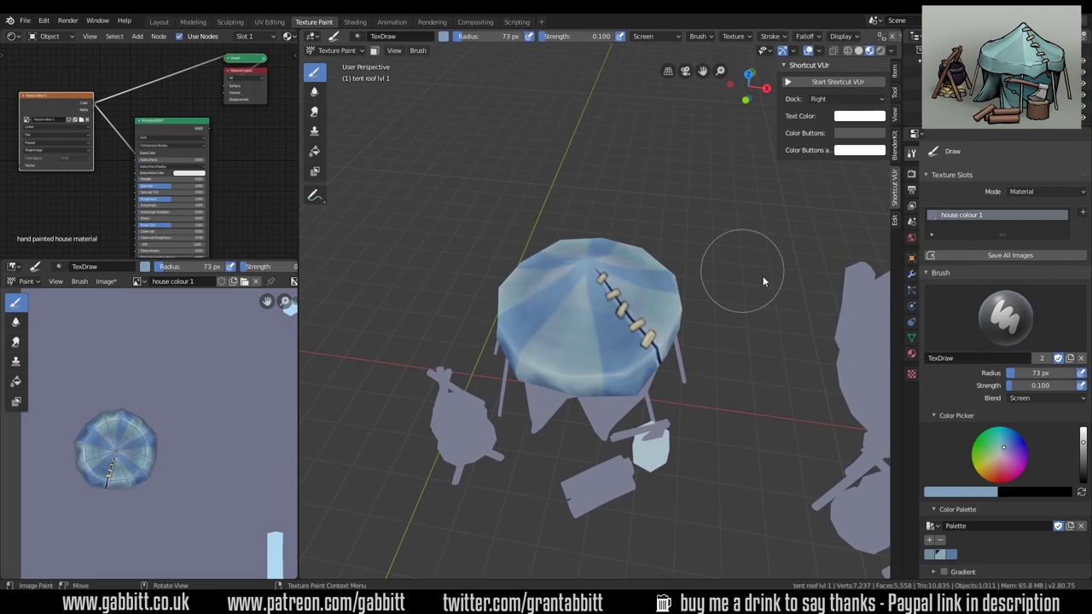
left_click(1043, 396)
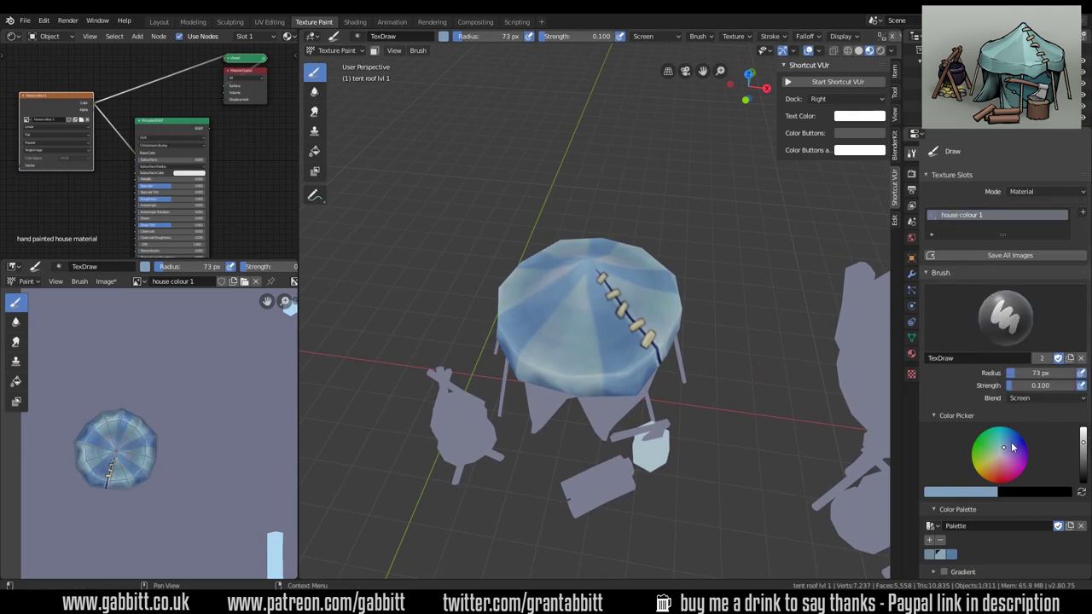
left_click(1083, 436)
middle_click_drag(583, 322, 588, 358)
key("f")
left_click(561, 314)
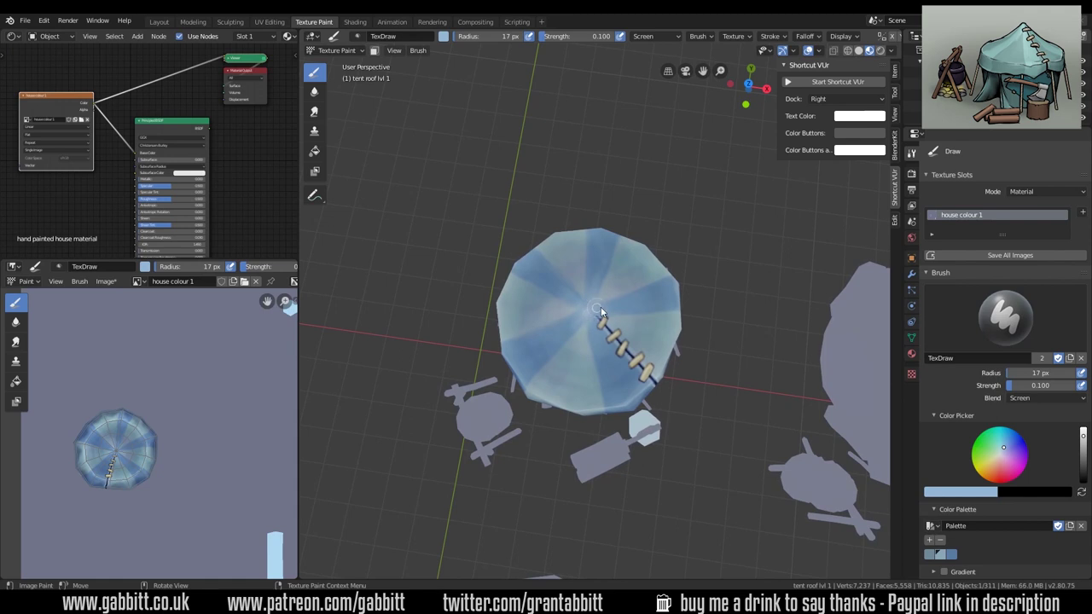
Make the tent base the painted object and flood it with a grey-teal colour using the Fill tool
middle_click_drag(672, 292, 518, 530)
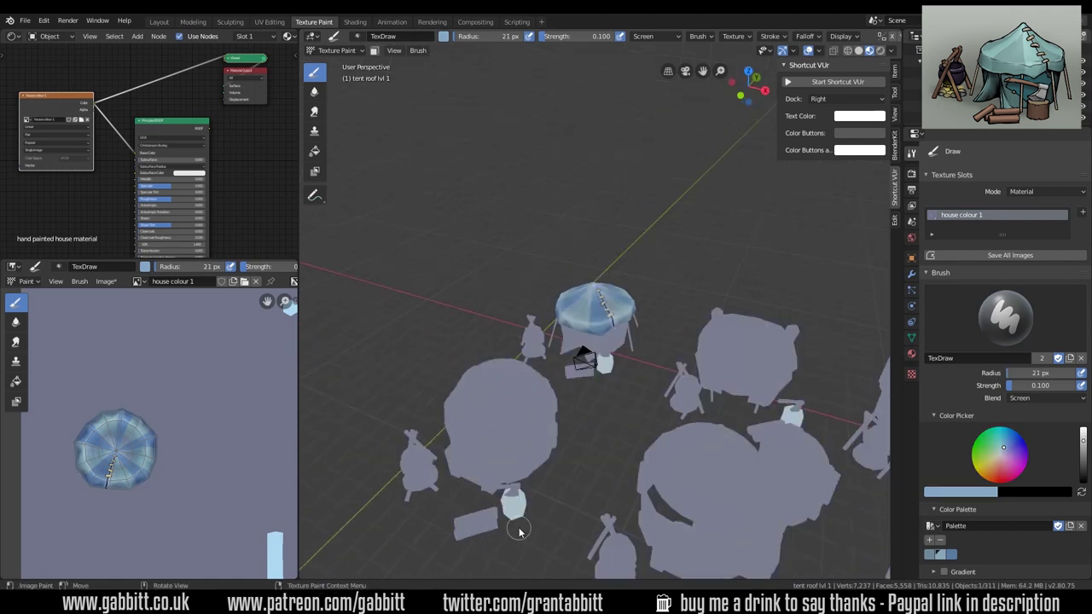
mouse_move(625, 364)
middle_mouse_down()
mouse_move(709, 351)
mouse_move(620, 363)
middle_mouse_up()
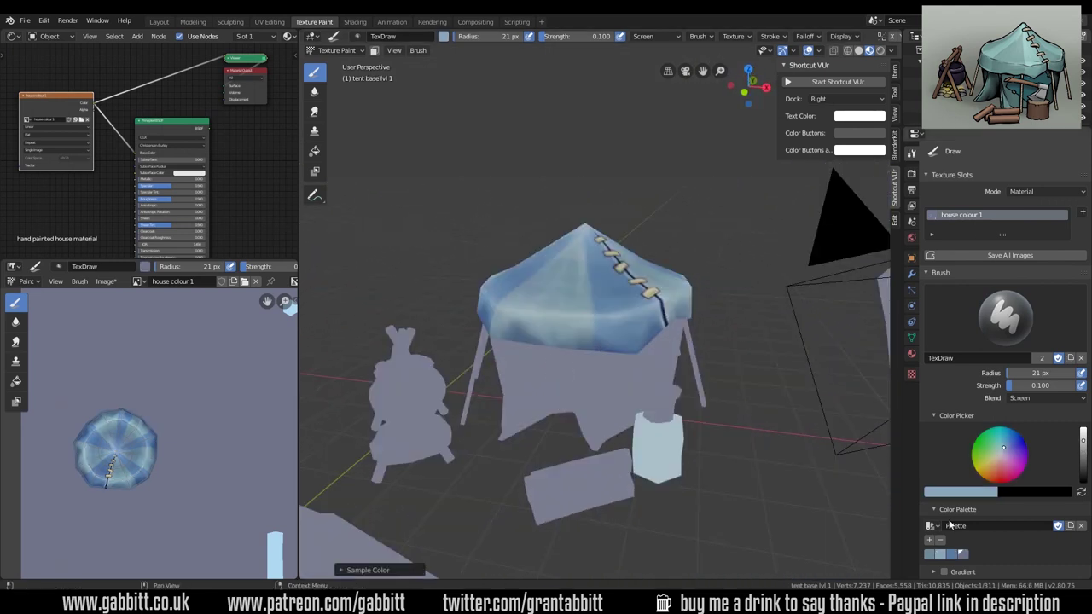
left_click(315, 150)
middle_click_drag(520, 281, 534, 301)
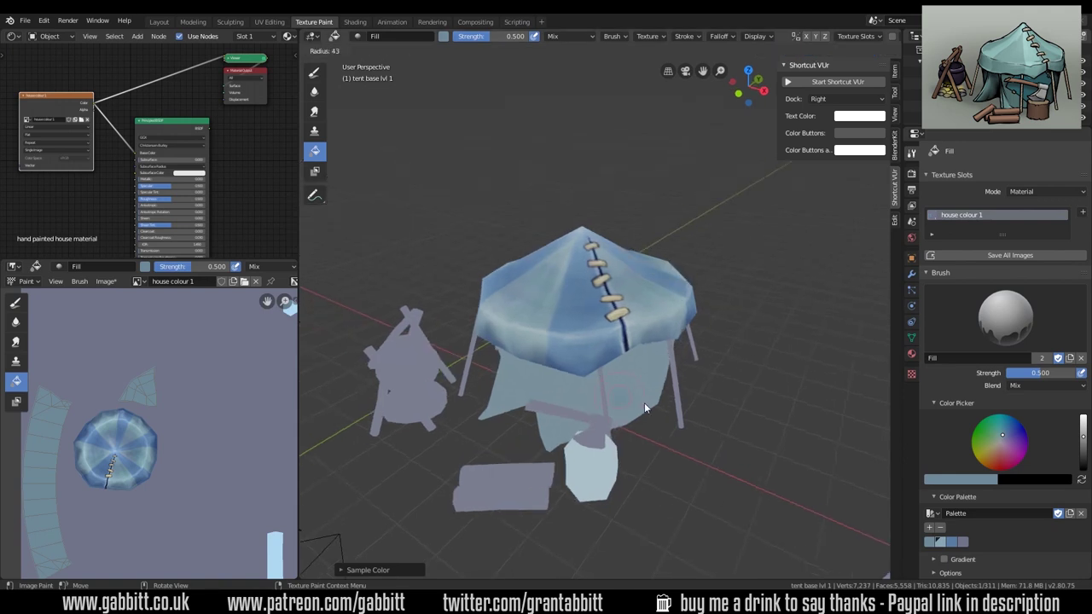
Isolate the tent base, set the Draw brush to Multiply at 113 px radius and preview the material through the Principled shader
key("KP_Divide")
left_click(315, 72)
middle_click_drag(657, 391, 641, 375)
left_click(170, 121, "ctrl+shift")
middle_click_drag(545, 512, 577, 477)
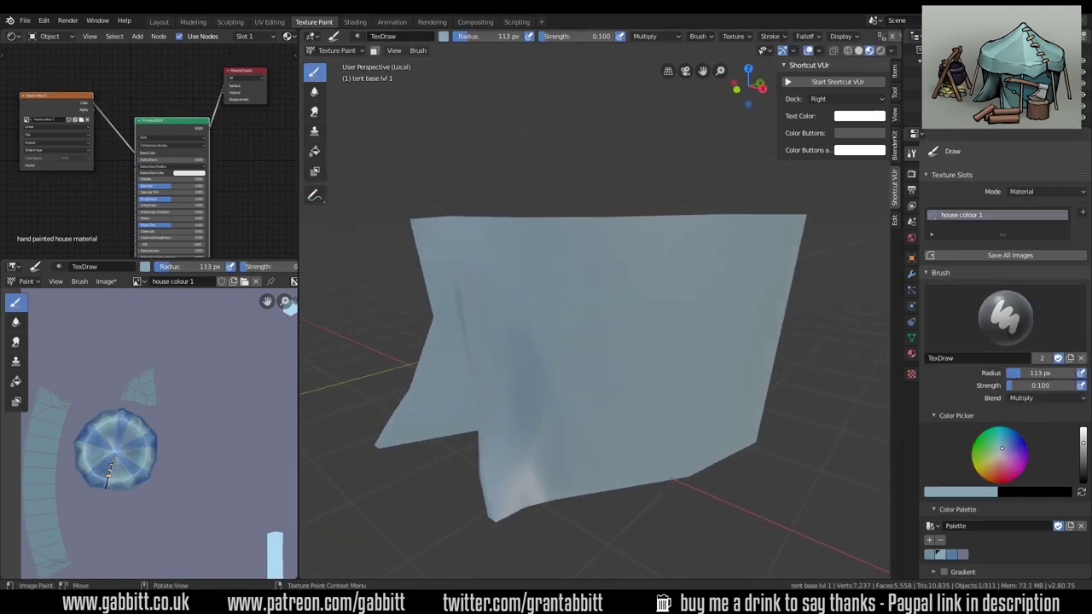
Paint soft fold shading on the tent base walls with the Multiply brush at varying radii
key("f")
left_click(621, 424)
middle_click_drag(588, 435, 612, 490)
middle_click_drag(543, 498, 608, 490)
key("f")
left_click(635, 476)
middle_click_drag(461, 527, 567, 495)
Preview the image texture again, set the brush strength to 0.200 and radius to 23 px, and shade the wall's folds
left_click(56, 97, "ctrl+shift")
left_click_drag(1030, 388, 1037, 387)
left_click_drag(551, 468, 559, 407)
middle_click_drag(482, 505, 543, 508)
key("f")
left_click(638, 415)
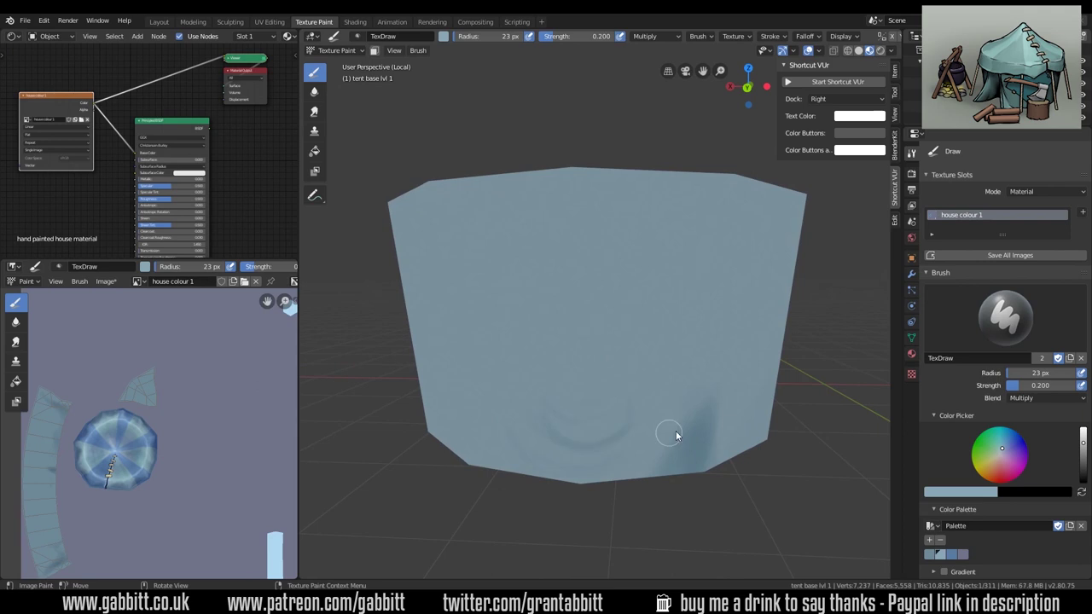
Deepen the folds along the tent base's lower edge, resizing the Multiply brush between strokes
middle_click_drag(632, 469, 671, 471)
key("f")
left_click(580, 468)
key("f")
left_click(633, 491)
mouse_move(545, 486)
middle_mouse_down()
mouse_move(606, 491)
mouse_move(652, 465)
middle_mouse_up()
Increase the brush strength to 0.256 and darken the tent's entrance into a deep triangular shadow
mouse_move(512, 409)
middle_mouse_down()
mouse_move(597, 384)
mouse_move(514, 219)
mouse_move(617, 285)
mouse_move(641, 358)
mouse_move(616, 347)
middle_mouse_up()
key("shift+f")
left_click(615, 347)
left_click_drag(615, 347, 616, 281)
key("f")
left_click(610, 207)
mouse_move(611, 207)
middle_mouse_down()
mouse_move(619, 295)
mouse_move(627, 265)
middle_mouse_up()
left_click_drag(637, 256, 627, 239)
middle_click_drag(674, 460, 615, 416)
Smear the edges of the entrance shadow into the surrounding cloth with a 48 px radius
left_click(314, 112)
middle_click_drag(418, 461, 502, 478)
left_click_drag(501, 478, 546, 402)
mouse_move(725, 426)
middle_mouse_down()
mouse_move(628, 433)
mouse_move(721, 409)
middle_mouse_up()
key("f")
left_click(683, 410)
left_click_drag(665, 375, 721, 436)
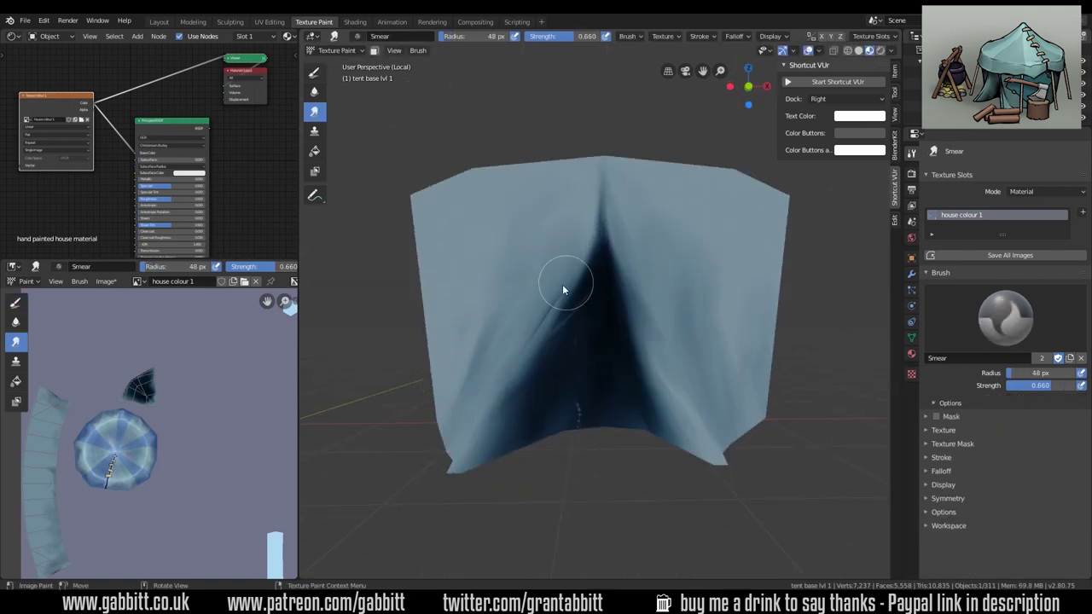
mouse_move(489, 411)
middle_mouse_down()
mouse_move(622, 288)
mouse_move(603, 378)
mouse_move(630, 429)
mouse_move(628, 416)
middle_mouse_up()
Add thin dark strokes at the top of the entrance with the Draw brush, and show the whole scene again
left_click(314, 72)
left_click_drag(559, 271, 584, 270)
middle_click_drag(579, 248, 646, 322)
key("KP_Divide")
middle_click_drag(549, 336, 647, 380)
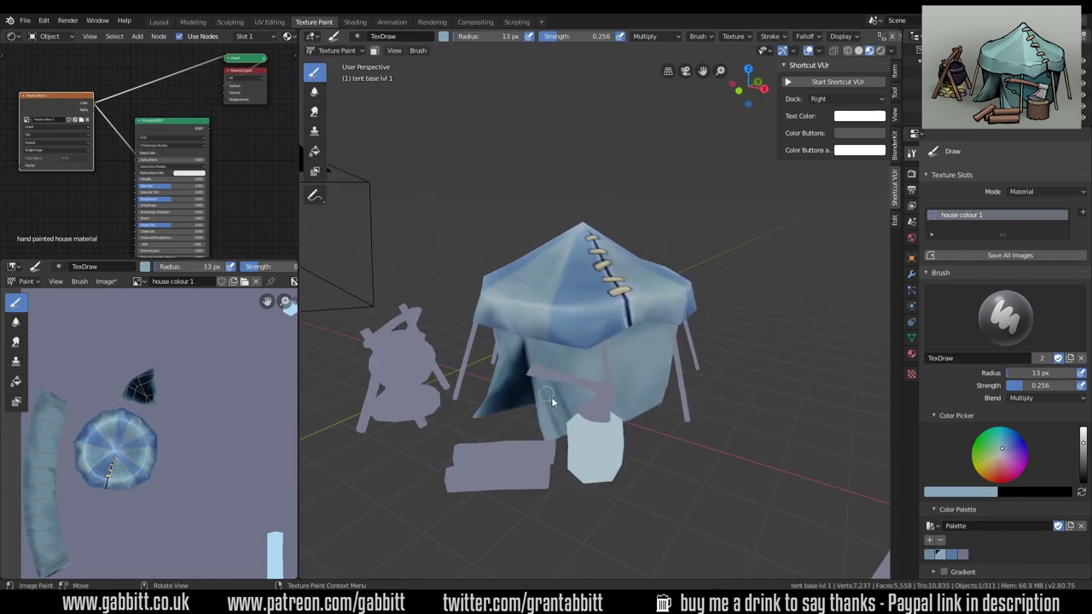
Smooth the fold shading around the tent base walls with the Smear tool
mouse_move(576, 440)
middle_mouse_down()
mouse_move(595, 358)
mouse_move(585, 450)
mouse_move(648, 417)
mouse_move(634, 444)
mouse_move(538, 462)
mouse_move(556, 400)
middle_mouse_up()
scroll(555, 400, "up", 2)
left_click(314, 112)
mouse_move(653, 431)
middle_mouse_down()
mouse_move(685, 403)
mouse_move(643, 381)
mouse_move(512, 431)
mouse_move(554, 437)
mouse_move(524, 349)
mouse_move(623, 242)
mouse_move(620, 263)
mouse_move(653, 239)
mouse_move(659, 341)
mouse_move(718, 404)
mouse_move(427, 145)
middle_mouse_up()
key("1")
key("3")
mouse_move(555, 326)
middle_mouse_down()
mouse_move(619, 219)
mouse_move(575, 362)
middle_mouse_up()
key("1")
left_click(607, 321)
mouse_move(607, 321)
middle_mouse_down()
mouse_move(555, 398)
mouse_move(649, 294)
mouse_move(662, 403)
middle_mouse_up()
scroll(663, 402, "down", 5)
scroll(663, 402, "up", 4)
Sample the teal of the tent base and add it to the colour palette
key("f")
left_click(929, 540)
left_click(612, 381)
key("s")
middle_click_drag(594, 425, 675, 393)
Lighten the tent base walls with a dark teal Draw brush in Screen blending at 24 px radius
left_click(317, 111)
key("f")
left_click(315, 75)
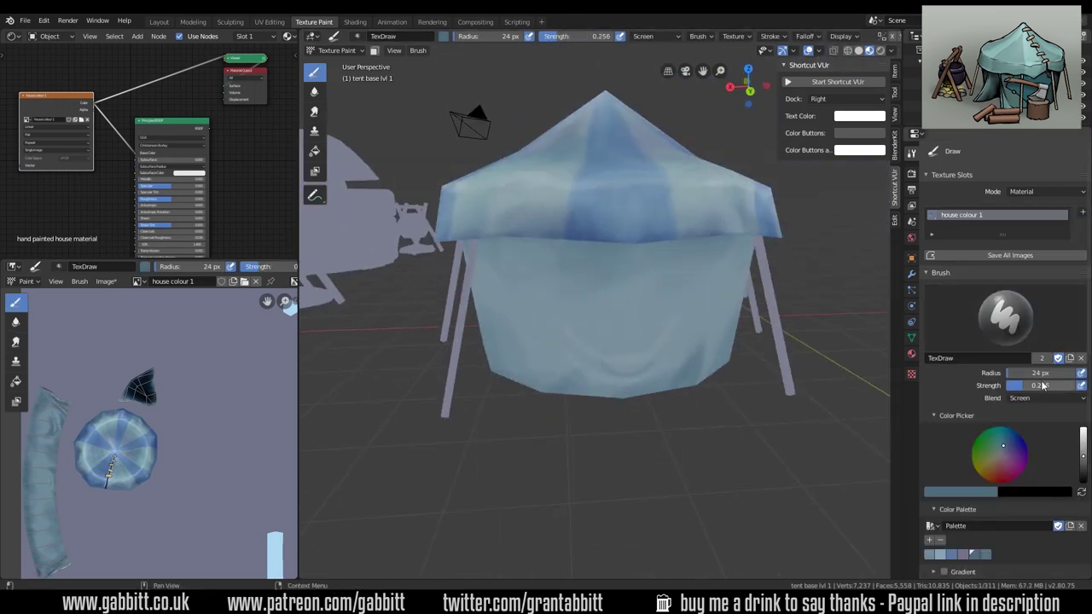
middle_click_drag(674, 341, 632, 373)
mouse_move(589, 414)
middle_mouse_down()
mouse_move(570, 408)
mouse_move(535, 438)
mouse_move(431, 430)
middle_mouse_up()
Smear the highlights on the tent base to soften them into the cloth
left_click(316, 113)
left_click_drag(546, 276, 539, 288)
mouse_move(597, 452)
middle_mouse_down()
mouse_move(644, 465)
mouse_move(568, 503)
middle_mouse_up()
scroll(729, 385, "down", 4)
mouse_move(781, 427)
middle_mouse_down()
mouse_move(756, 403)
mouse_move(665, 401)
mouse_move(677, 370)
mouse_move(792, 428)
mouse_move(694, 414)
middle_mouse_up()
Tint the whole tent base dark blue with the Fill tool in Multiply blending at 0.500 strength
left_click(315, 74)
left_click(314, 152)
left_click(1042, 386)
left_click(1022, 511)
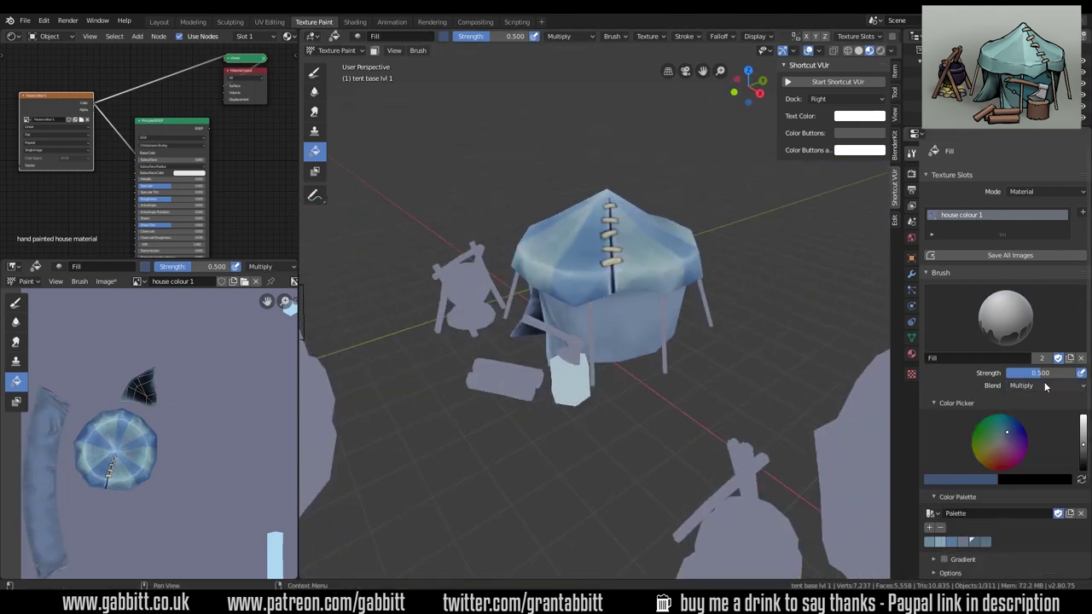
Select the tent roof in Object Mode and return to Texture Paint mode
mouse_move(682, 410)
middle_mouse_down()
mouse_move(649, 386)
mouse_move(842, 401)
mouse_move(798, 376)
middle_mouse_up()
left_click(339, 50)
left_click(333, 66)
left_click(597, 243)
left_click(340, 51)
left_click(332, 129)
Isolate the tent base and paint a darker blue diamond patch on its wall with a Mix brush at 1.000 strength
middle_click_drag(675, 336, 643, 339)
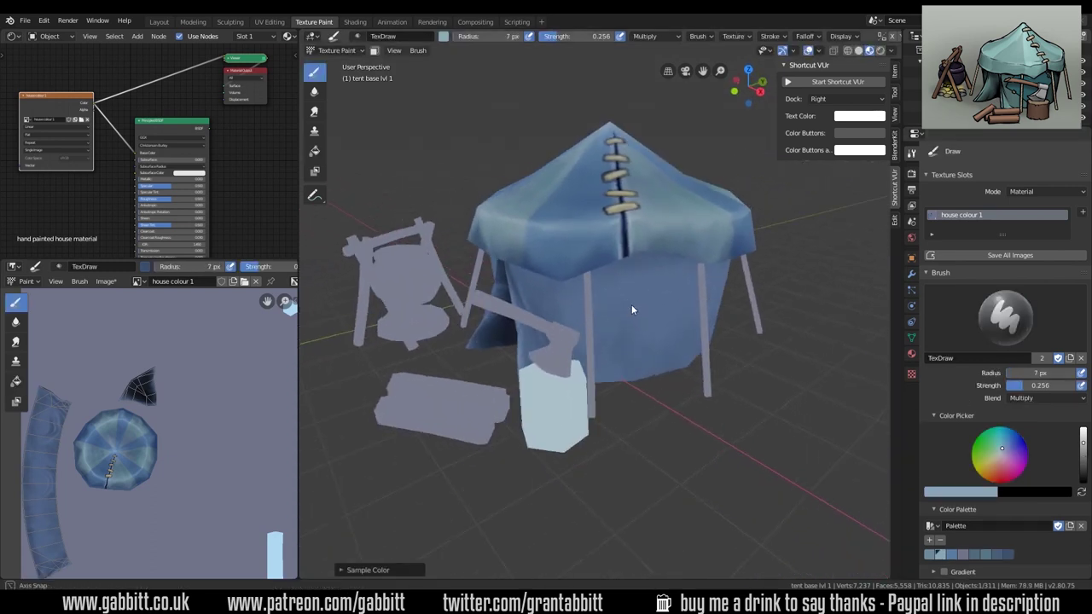
key("f")
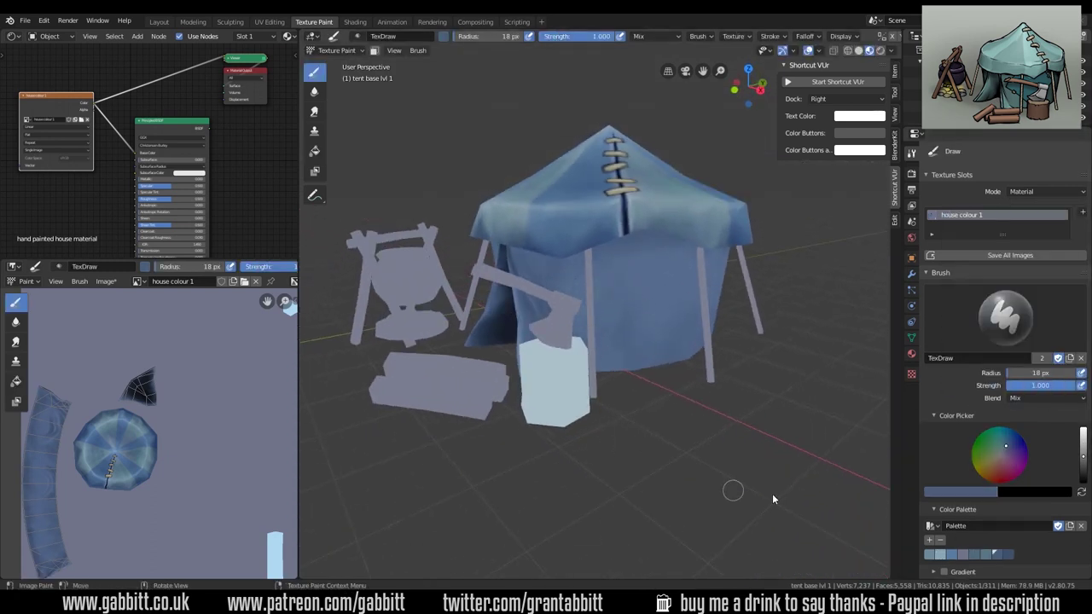
key("KP_Divide")
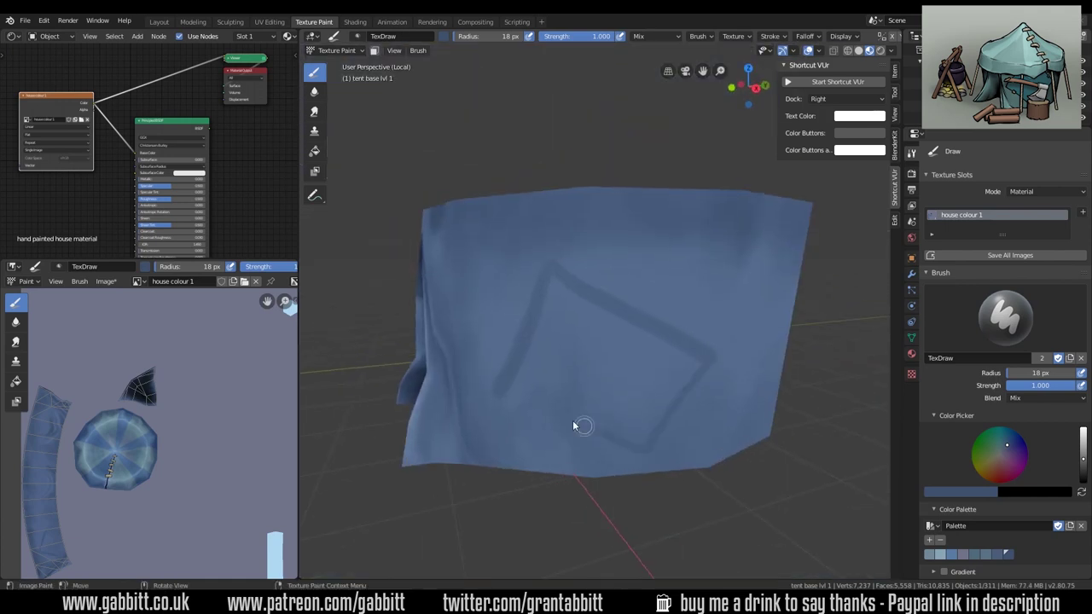
middle_click_drag(513, 375, 646, 358)
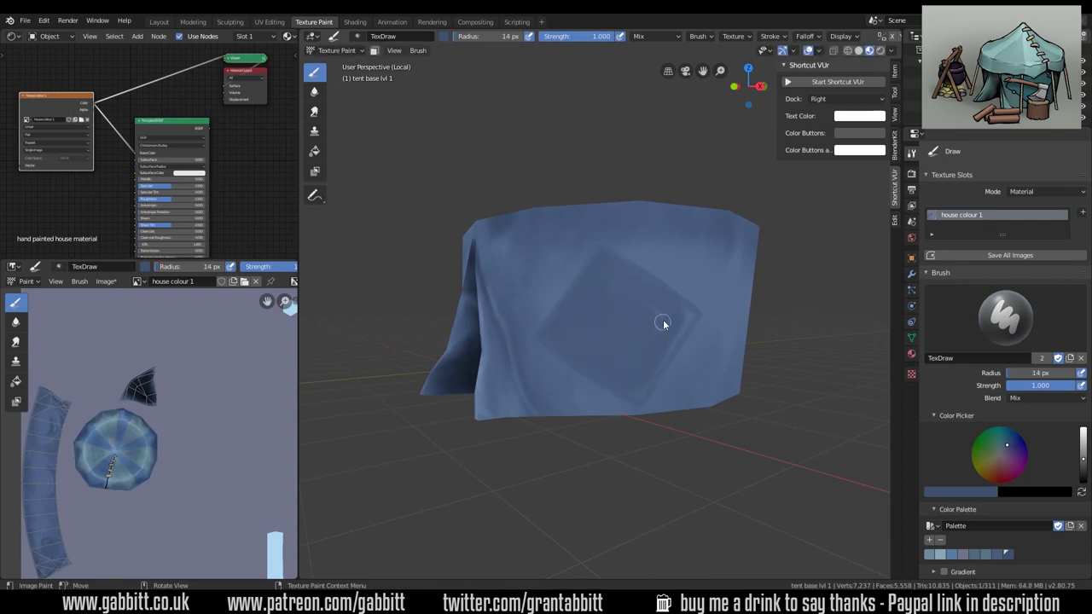
Outline the patch's edges with a 7 px Multiply brush at 0.250 strength
key("f")
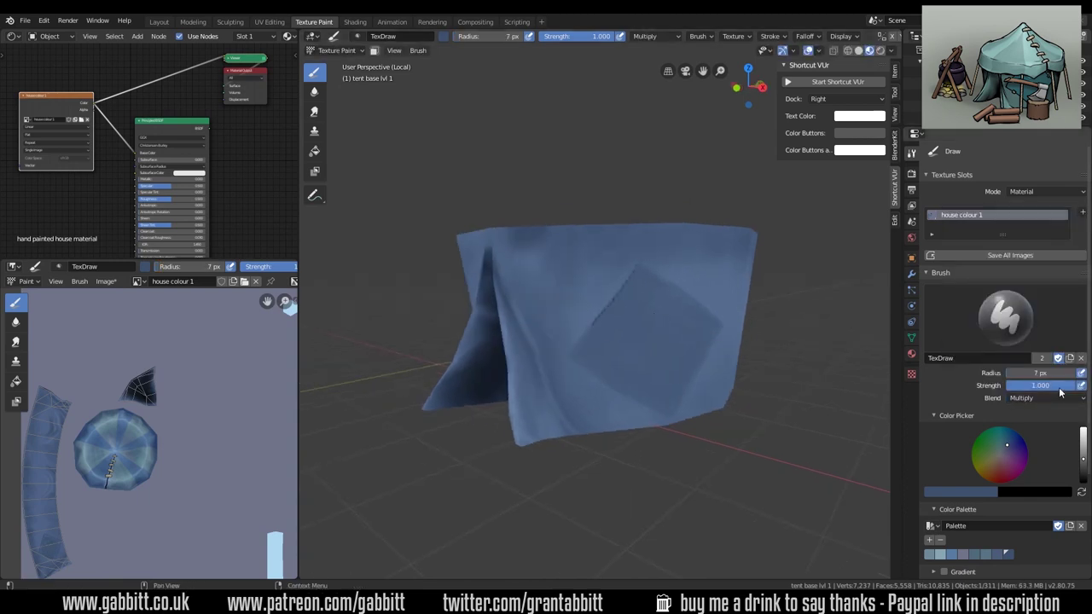
left_click_drag(1061, 392, 1007, 391)
middle_click_drag(636, 275, 648, 375)
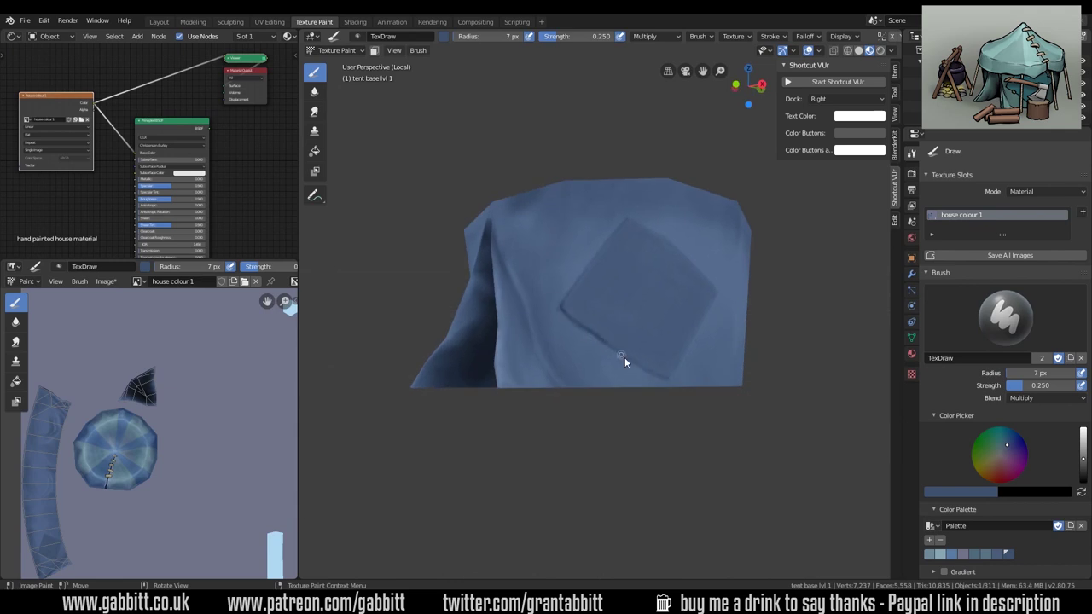
middle_click_drag(699, 305, 665, 307)
Highlight the patch with the pale blue palette colour in Screen blending at 18 px radius
left_click(940, 554)
key("f")
left_click(538, 375)
Show the whole scene again and sample the roof stitches' sandy yellow into the colour palette
mouse_move(665, 376)
middle_mouse_down()
mouse_move(678, 355)
mouse_move(631, 401)
middle_mouse_up()
key("KP_Divide")
key("s")
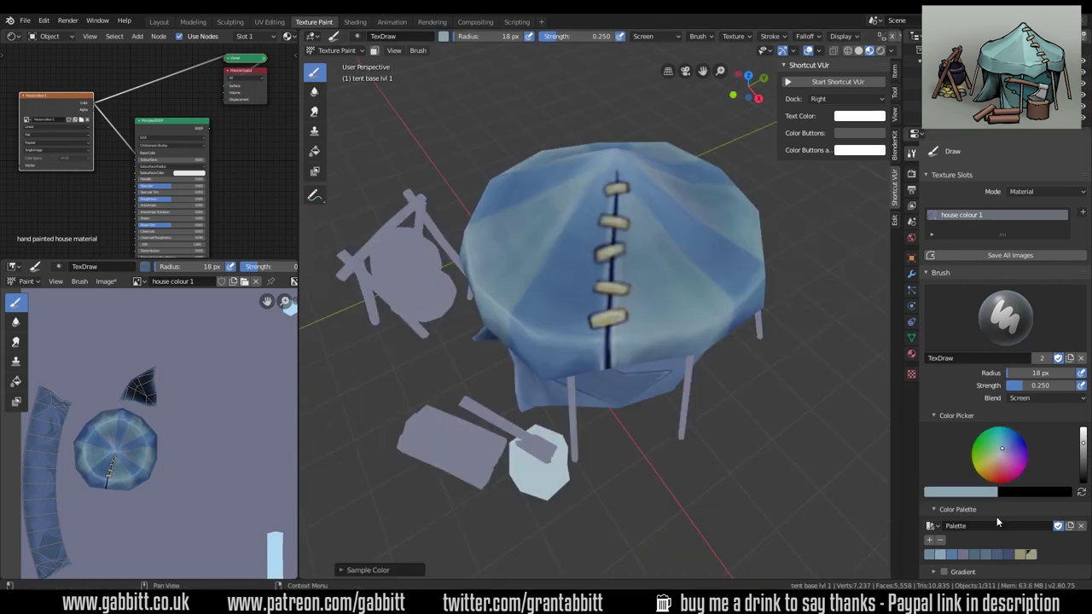
Paint sandy yellow stitches across the patch's edges in Mix blending at 18 px radius and 1.000 strength
left_click(1021, 556)
middle_click_drag(665, 367, 653, 281)
left_click(655, 274)
left_click(1020, 399)
left_click(1017, 377)
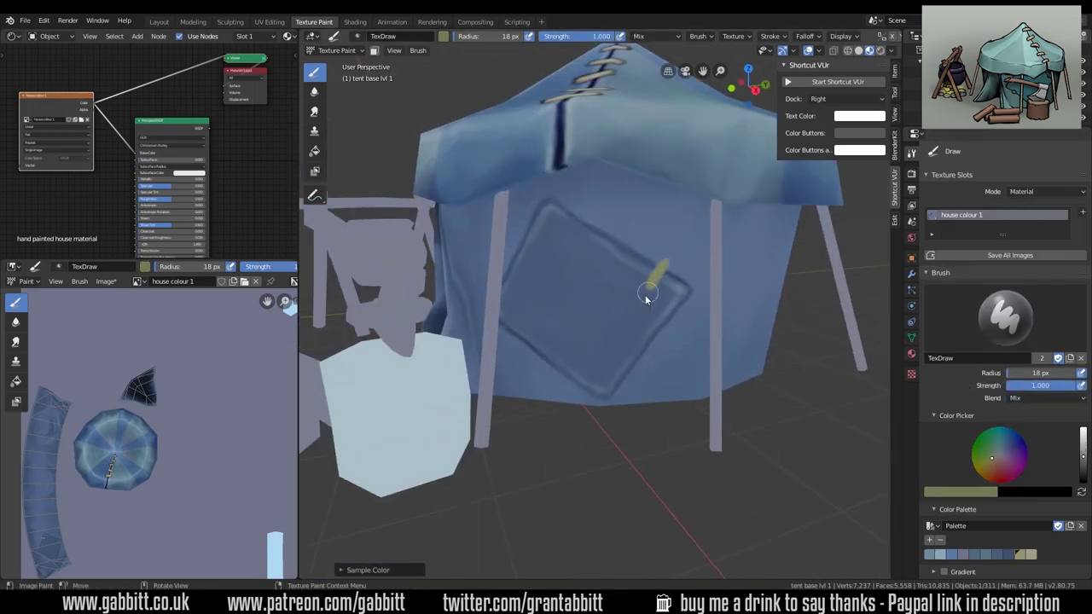
left_click_drag(581, 367, 573, 384)
mouse_move(529, 324)
middle_mouse_down()
mouse_move(599, 308)
mouse_move(580, 341)
middle_mouse_up()
key("KP_Divide")
left_click_drag(545, 366, 562, 378)
Shade the patch stitches with brown in Multiply blending at 6 px radius and 0.403 strength, and save the texture image
left_click(1016, 398)
left_click(993, 352)
left_click(993, 468)
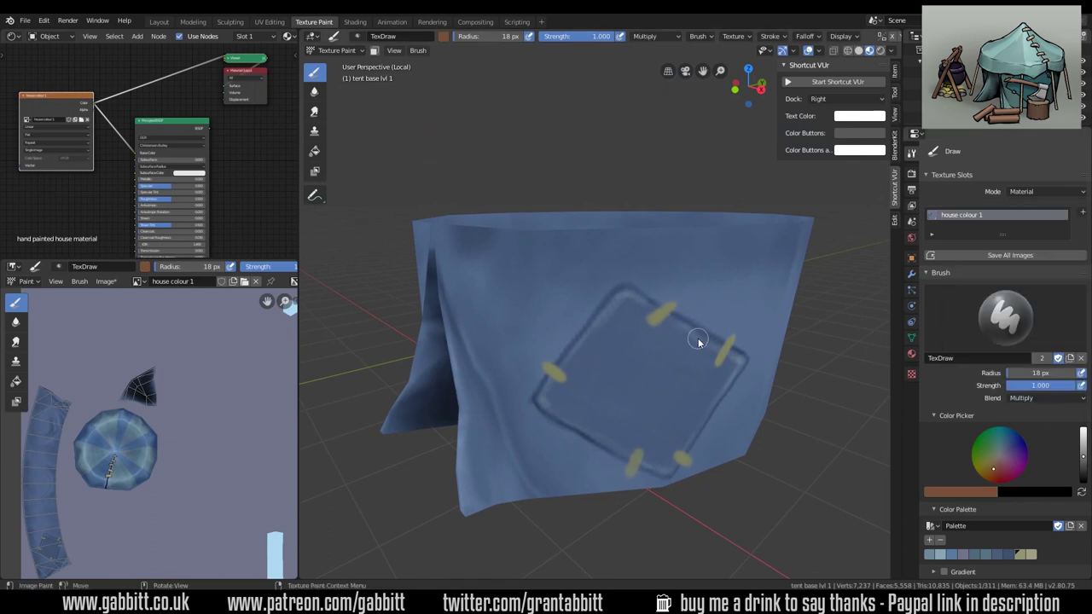
middle_click_drag(745, 397, 637, 368)
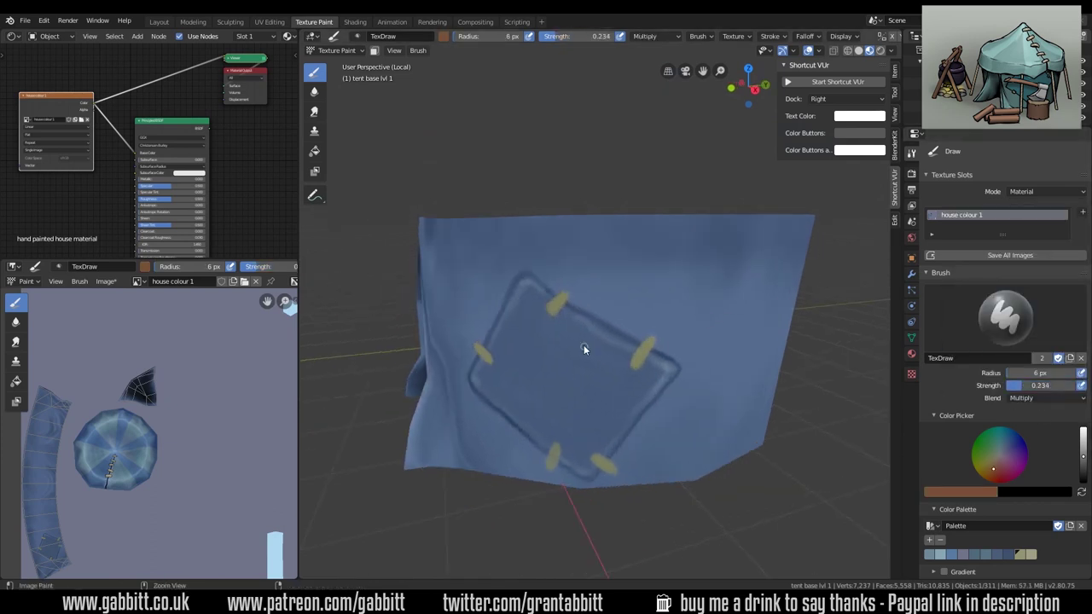
middle_click_drag(809, 350, 841, 351)
key("shift+f")
left_click_drag(621, 291, 626, 297)
middle_click_drag(621, 355, 674, 355)
left_click_drag(560, 364, 564, 367)
middle_click_drag(597, 363, 528, 358)
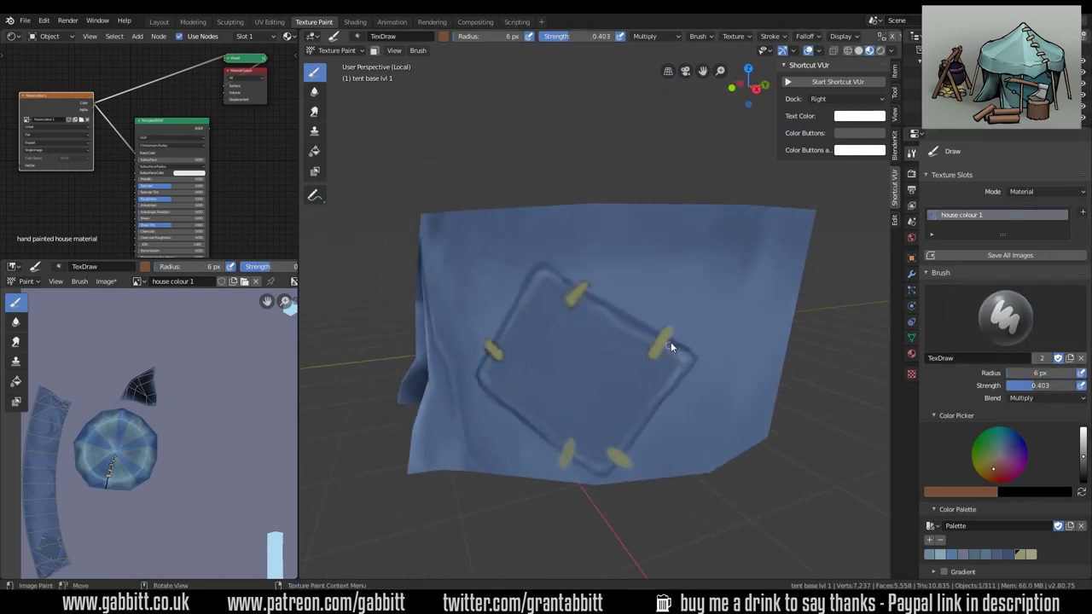
middle_click_drag(674, 334, 618, 434)
middle_click_drag(684, 419, 177, 303)
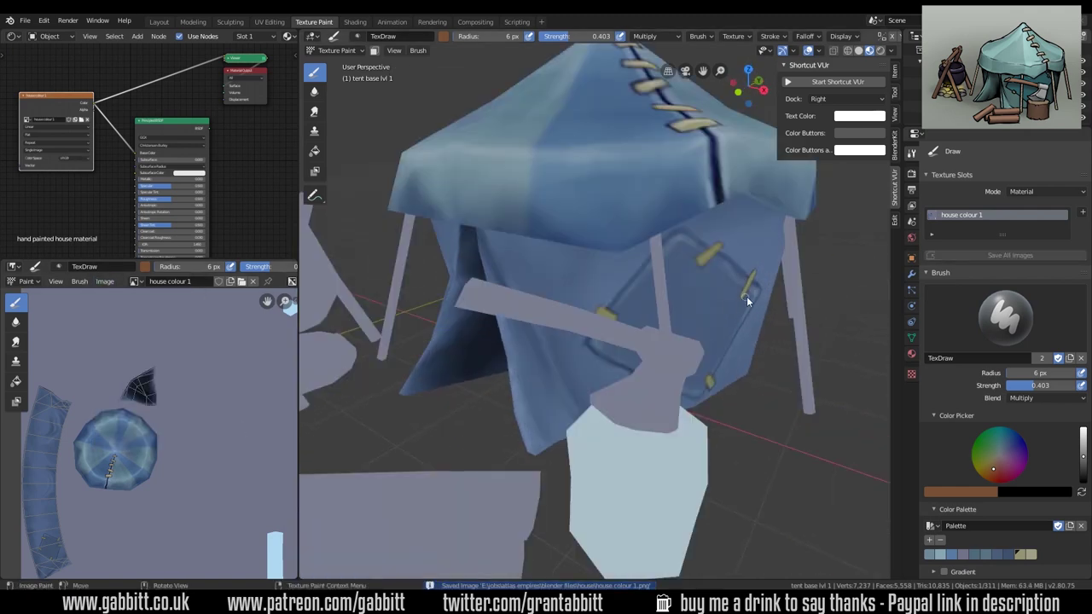
Deepen the tent's shadows with purple in Multiply blending at 75 px radius and 0.100 strength
middle_click_drag(746, 296, 716, 401)
double_click(1027, 384)
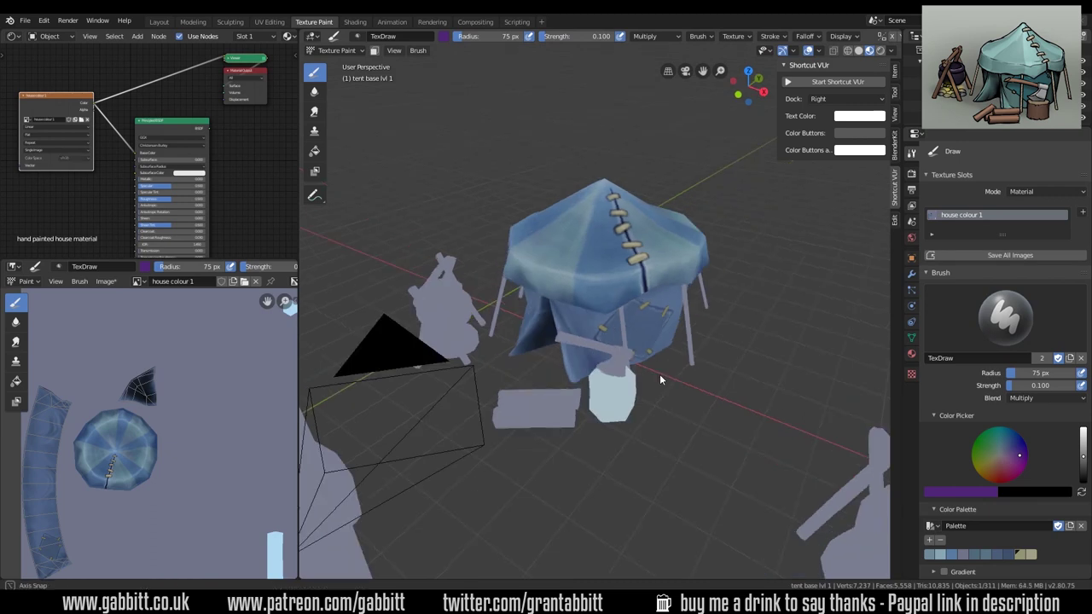
mouse_move(660, 374)
middle_mouse_down()
mouse_move(588, 345)
mouse_move(553, 435)
mouse_move(607, 387)
mouse_move(620, 355)
mouse_move(632, 423)
mouse_move(501, 438)
mouse_move(736, 275)
mouse_move(579, 339)
mouse_move(614, 341)
middle_mouse_up()
Glaze the tent with teal in Screen blending and dark purple in Multiply blending at 75 px radius
left_click(1045, 397)
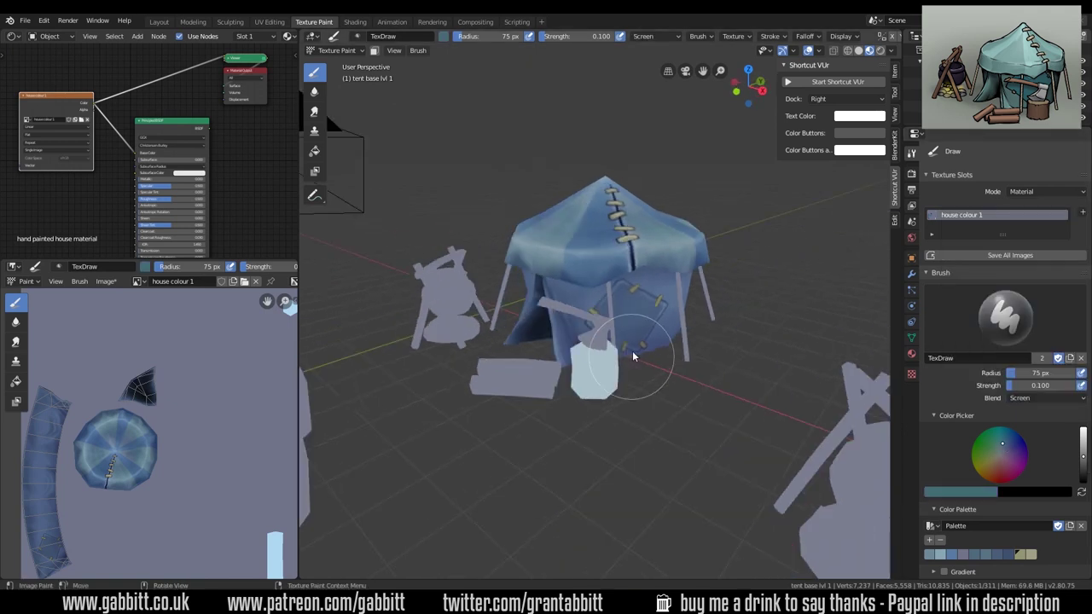
middle_click_drag(632, 356, 704, 394)
scroll(591, 350, "down", 3)
scroll(704, 394, "up", 4)
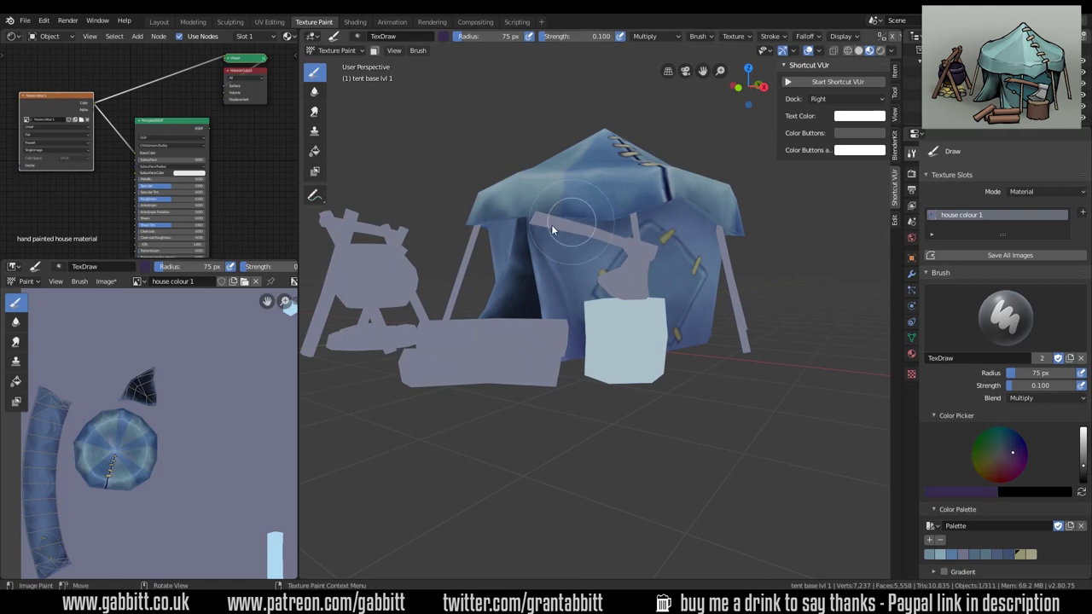
middle_click_drag(551, 224, 676, 412)
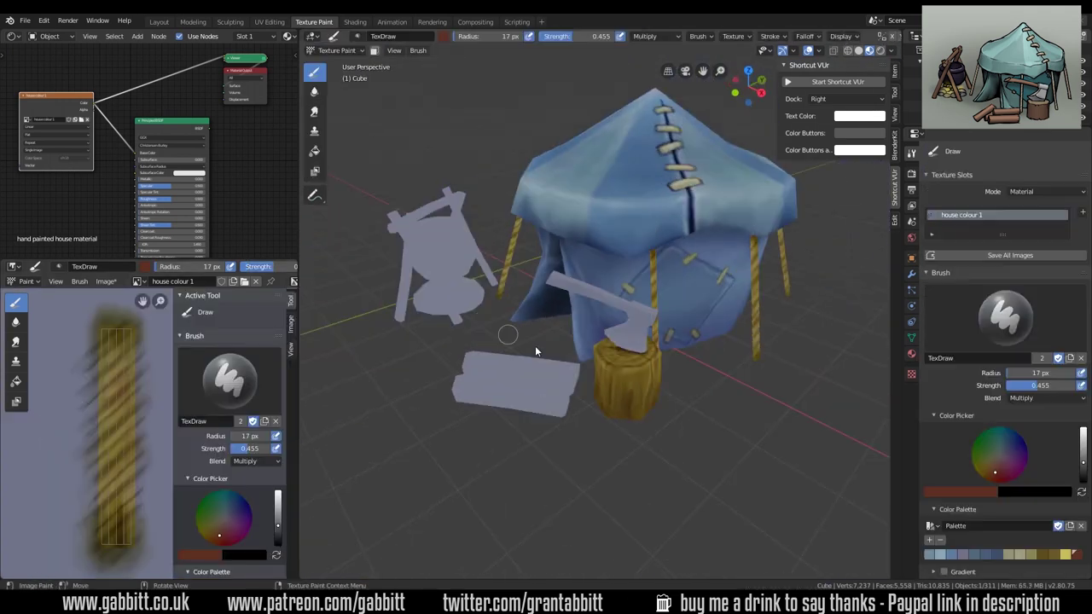
Fill the isolated log with golden brown and paint red-brown grain along it in Mix blending at 17 px radius
left_click(1015, 385)
left_click(1007, 383)
left_click(1031, 385)
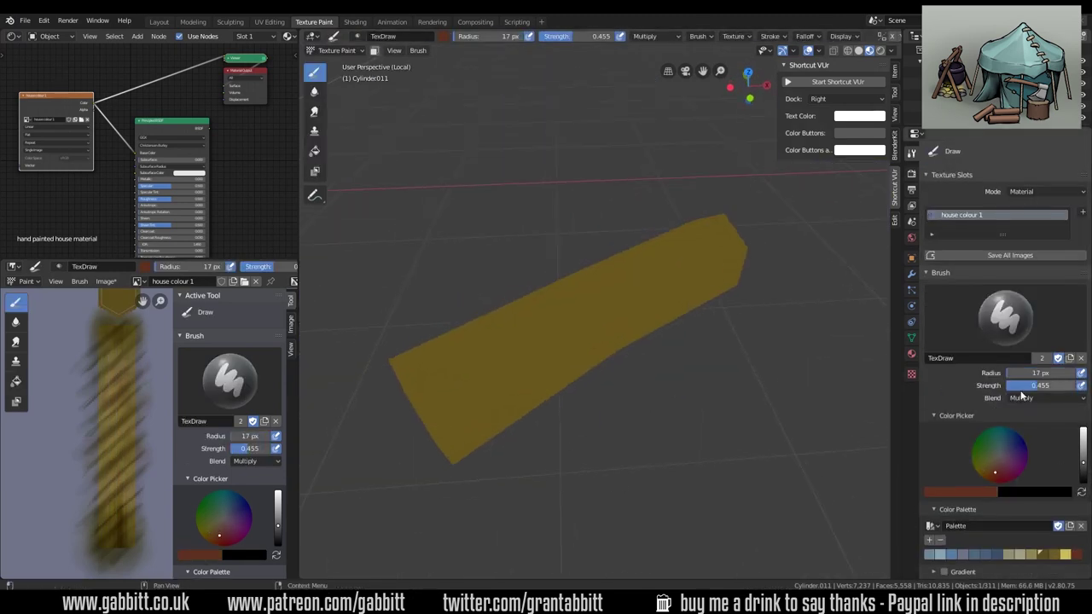
left_click(1026, 399)
left_click(1023, 385)
mouse_move(685, 131)
middle_mouse_down()
mouse_move(816, 344)
mouse_move(605, 122)
middle_mouse_up()
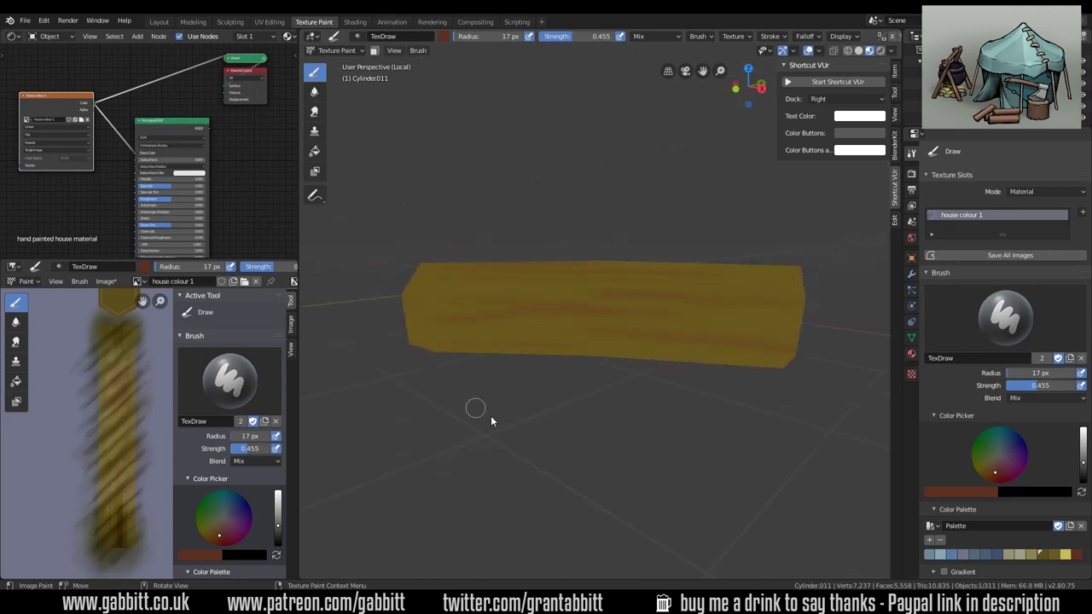
Paint lighter yellow grain streaks along the log at 0.455 strength and hide the image editor's sidebar
left_click(1066, 555)
middle_click_drag(751, 256, 648, 358)
left_click(1083, 449)
middle_click_drag(683, 282, 631, 367)
left_click_drag(554, 401, 641, 299)
middle_click_drag(641, 353, 563, 366)
scroll(137, 478, "down", 8)
scroll(142, 400, "up", 6)
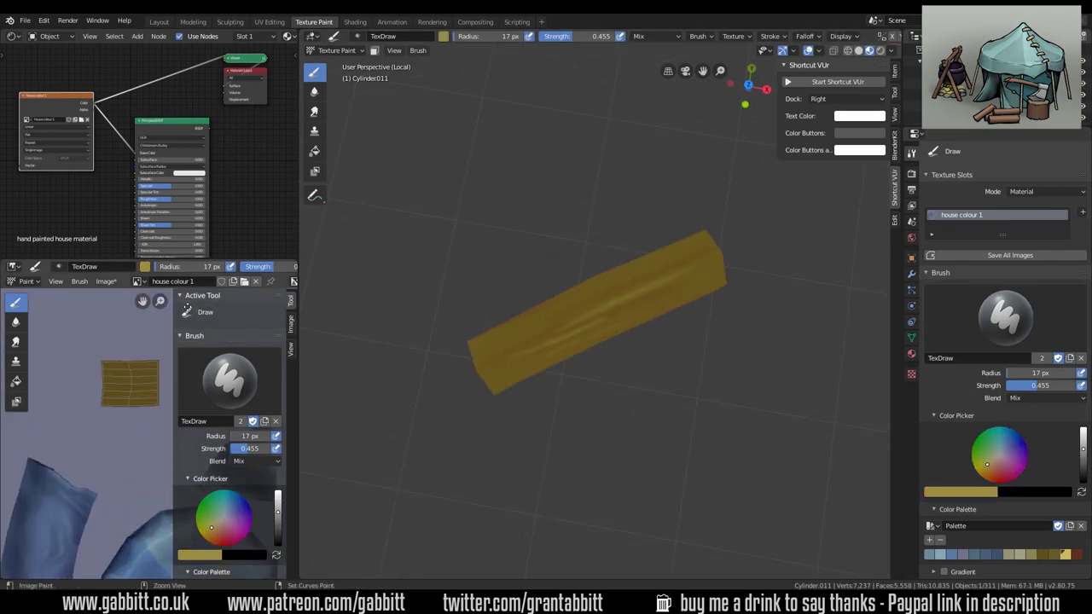
key("n")
mouse_move(717, 282)
middle_mouse_down()
mouse_move(788, 190)
mouse_move(819, 213)
middle_mouse_up()
left_click(984, 456)
mouse_move(819, 367)
middle_mouse_down()
mouse_move(757, 398)
mouse_move(819, 341)
middle_mouse_up()
Blend the log's grain lengthwise with the Smear brush at 76 px radius and 0.660 strength
left_click(314, 111)
key("f")
left_click(632, 300)
mouse_move(632, 300)
middle_mouse_down()
mouse_move(534, 357)
mouse_move(650, 367)
mouse_move(550, 314)
middle_mouse_up()
left_click_drag(550, 314, 757, 316)
middle_click_drag(758, 316, 593, 252)
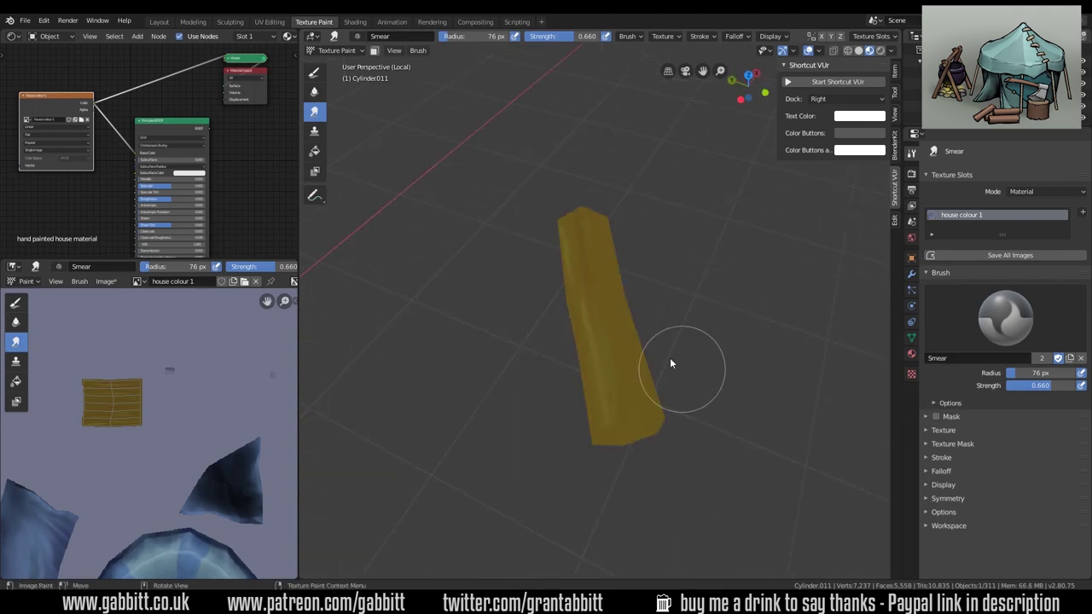
mouse_move(703, 337)
middle_mouse_down()
mouse_move(585, 317)
mouse_move(609, 361)
mouse_move(733, 297)
mouse_move(655, 302)
middle_mouse_up()
Repaint the grain along the log with the dark brown and light yellow palette colours
left_click(315, 72)
left_click(1054, 554)
left_click_drag(601, 332, 725, 335)
left_click(1065, 554)
key("f")
left_click_drag(719, 321, 559, 319)
middle_click_drag(481, 331, 997, 486)
Add the muted yellow to the palette and paint a growth ring on the log's end at 14 px radius
left_click(929, 540)
middle_click_drag(682, 366, 696, 346)
left_click_drag(603, 288, 600, 347)
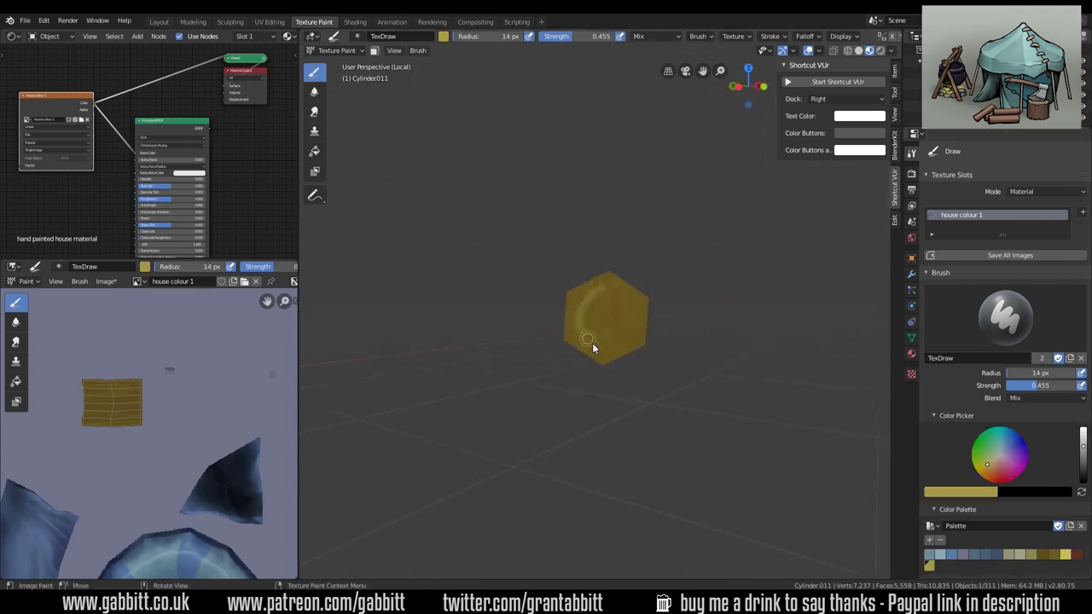
Darken the growth rings and rim of the log's end in Multiply blending at 8 px radius and 0.200 strength
mouse_move(610, 282)
middle_mouse_down()
mouse_move(626, 312)
mouse_move(622, 396)
middle_mouse_up()
left_click(1047, 398)
left_click(960, 353)
left_click(1065, 554)
left_click(1047, 398)
left_click(957, 297)
left_click_drag(1040, 385, 1022, 385)
mouse_move(558, 365)
middle_mouse_down()
mouse_move(686, 330)
mouse_move(593, 278)
mouse_move(556, 365)
mouse_move(568, 381)
middle_mouse_up()
left_click(1014, 399)
left_click(960, 353)
left_click_drag(546, 377, 553, 385)
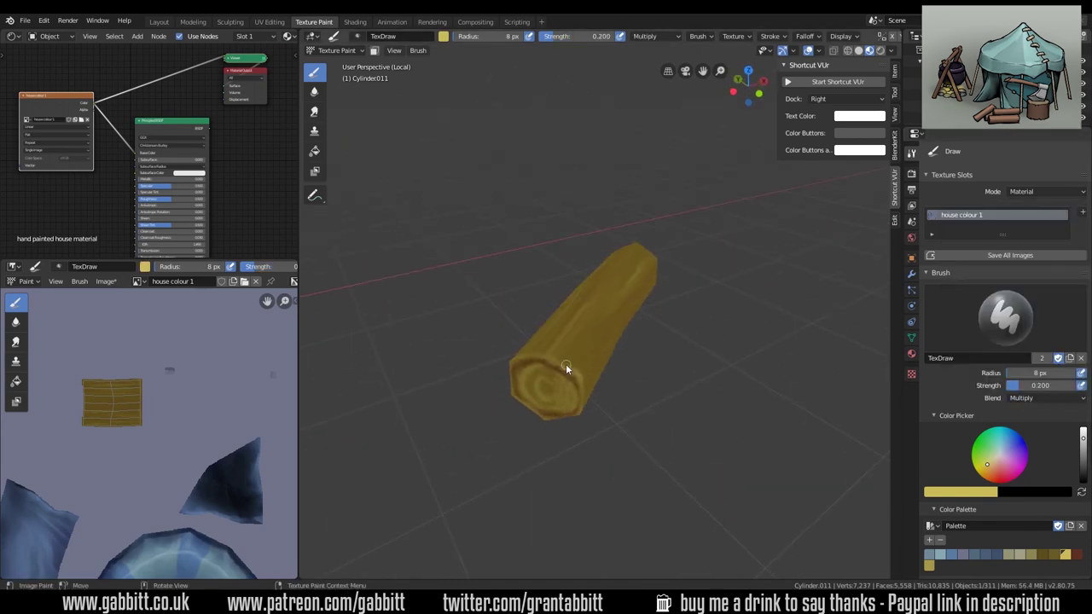
Paint growth rings on the log's opposite end in Multiply blending at 13 px radius and 0.410 strength
mouse_move(585, 316)
middle_mouse_down()
mouse_move(703, 332)
mouse_move(549, 371)
mouse_move(681, 392)
middle_mouse_up()
left_click(1076, 555)
left_click(1047, 398)
left_click(960, 353)
mouse_move(810, 354)
middle_mouse_down()
mouse_move(715, 351)
mouse_move(641, 304)
mouse_move(694, 319)
mouse_move(733, 411)
middle_mouse_up()
key("x")
left_click_drag(1030, 386, 1044, 386)
middle_click_drag(725, 358, 657, 356)
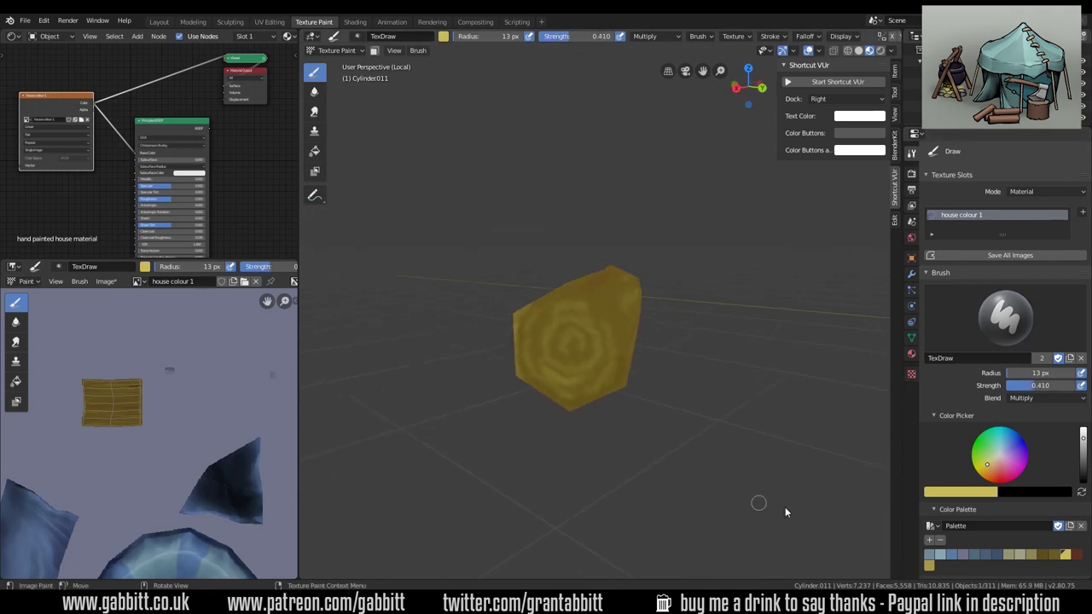
Darken the log's grain with the red-brown palette colour in Multiply blending
left_click(1077, 555)
middle_click_drag(575, 294, 584, 247)
left_click_drag(607, 329, 589, 337)
mouse_move(631, 277)
middle_mouse_down()
mouse_move(551, 430)
mouse_move(602, 426)
middle_mouse_up()
Lighten the log with the light yellow palette colour at a reduced brush strength
left_click(1065, 554)
left_click(1046, 398)
left_click(970, 367)
middle_click_drag(810, 409, 868, 402)
left_click_drag(1035, 386, 1019, 386)
mouse_move(635, 376)
middle_mouse_down()
mouse_move(578, 405)
mouse_move(585, 319)
mouse_move(655, 236)
mouse_move(629, 339)
mouse_move(714, 315)
mouse_move(666, 290)
mouse_move(636, 312)
mouse_move(654, 326)
middle_mouse_up()
left_click(315, 111)
left_click(314, 73)
key("x")
Sample a colour from the log, lower its brightness and paint it over the bark with a resized brush
scroll(1028, 273, "down", 7)
left_click(1036, 251)
left_click(952, 265)
key("s")
left_click_drag(1083, 302, 1083, 324)
key("f")
left_click(717, 331)
middle_click_drag(649, 316, 673, 320)
Brighten the log with the light yellow palette colour in Screen blending at 43 px radius and 0.168 strength
middle_click_drag(520, 320, 520, 453)
key("shift+f")
left_click(588, 332)
left_click(1065, 409)
middle_click_drag(733, 512, 1072, 355)
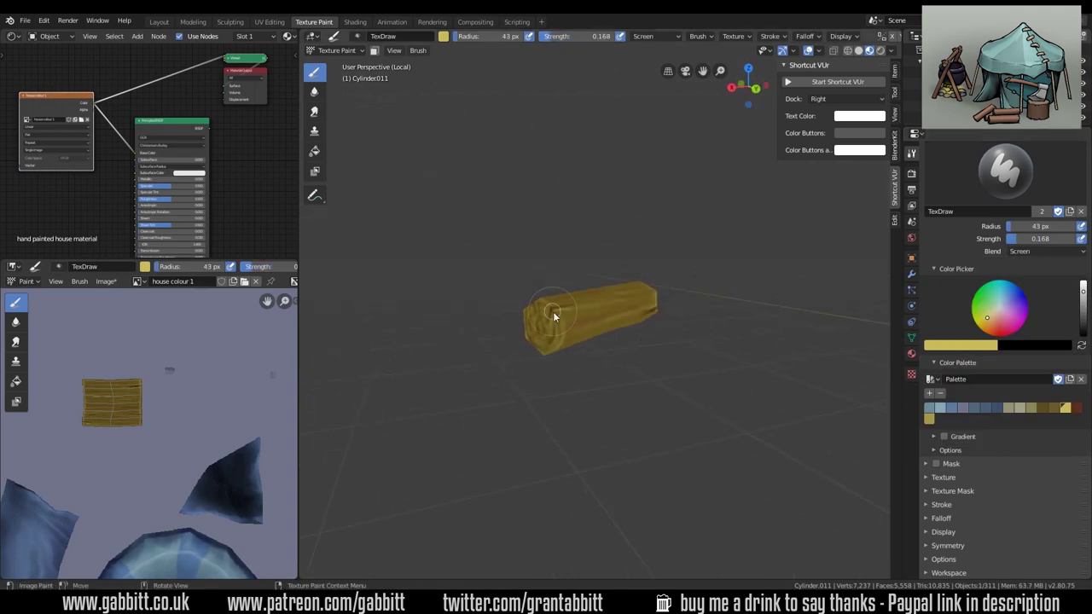
middle_click_drag(545, 318, 725, 328)
Deepen the log's shading with the dark brown and red-brown palette colours
left_click(1045, 252)
left_click(976, 296)
left_click(1042, 409)
middle_click_drag(665, 256, 598, 312)
key("f")
left_click(614, 302)
mouse_move(617, 375)
middle_mouse_down()
mouse_move(672, 325)
mouse_move(629, 293)
mouse_move(583, 364)
middle_mouse_up()
left_click(1074, 408)
mouse_move(708, 409)
middle_mouse_down()
mouse_move(626, 366)
mouse_move(606, 341)
mouse_move(649, 383)
mouse_move(654, 373)
middle_mouse_up()
Change the blend mode and go over the log again with the light yellow palette colour
left_click(1045, 252)
left_click(976, 355)
left_click(1066, 408)
key("f")
left_click(656, 425)
middle_click_drag(558, 345, 747, 414)
Show the whole scene again and save the texture image
key("KP_Divide")
middle_click_drag(704, 341, 661, 448)
left_click(107, 281)
left_click(128, 388)
Darken the stacked logs with the red-brown palette colour in Multiply blending at 21 px radius and 0.168 strength
middle_click_drag(478, 452, 486, 392)
left_click(1076, 408)
left_click(1046, 252)
left_click(1023, 295)
key("f")
middle_click_drag(709, 384, 802, 512)
scroll(802, 512, "down", 4)
Fill the campfire frame's poles with the golden brown palette colour at 1.000 strength
left_click(358, 52)
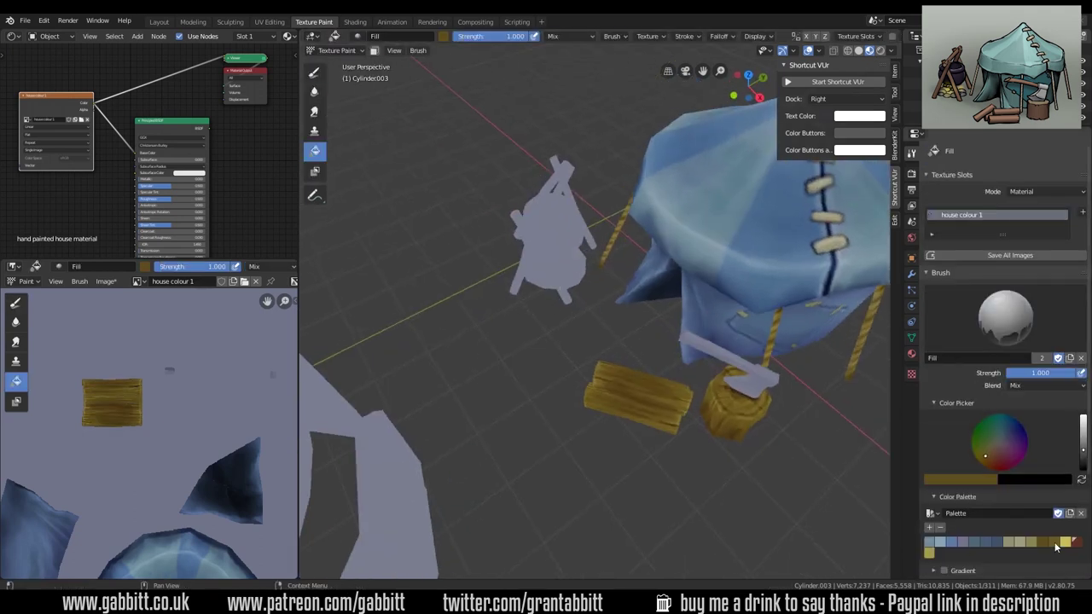
middle_click_drag(578, 376, 570, 539)
left_click(315, 73)
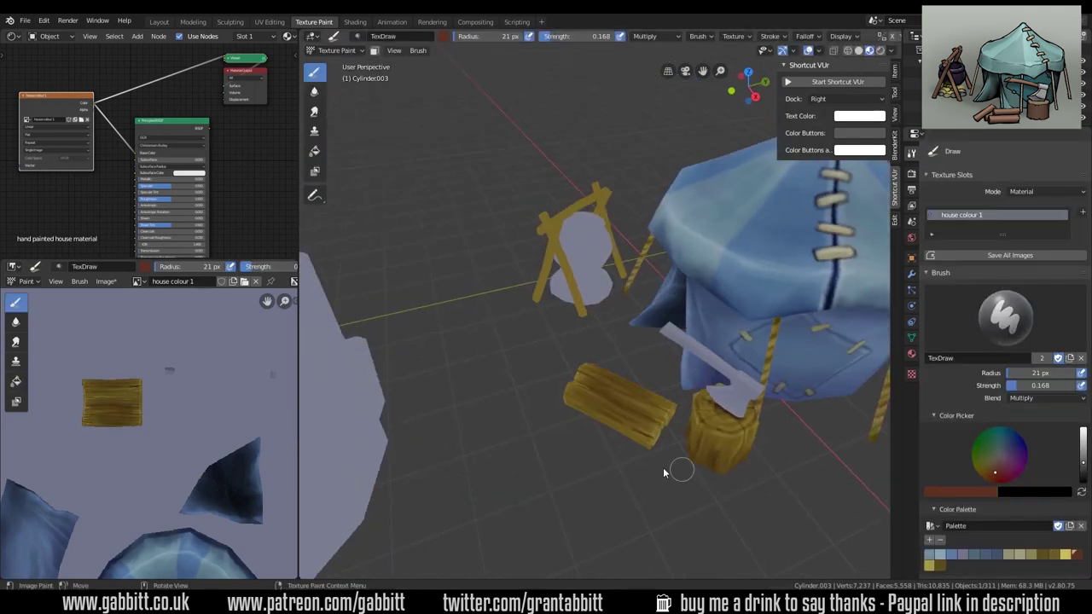
Isolate one frame pole and paint light yellow in Mix blending at 9 px, using 0.788 strength for its end
key("KP_Divide")
middle_click_drag(605, 294, 725, 298)
left_click(1065, 555)
middle_click_drag(725, 426, 636, 486)
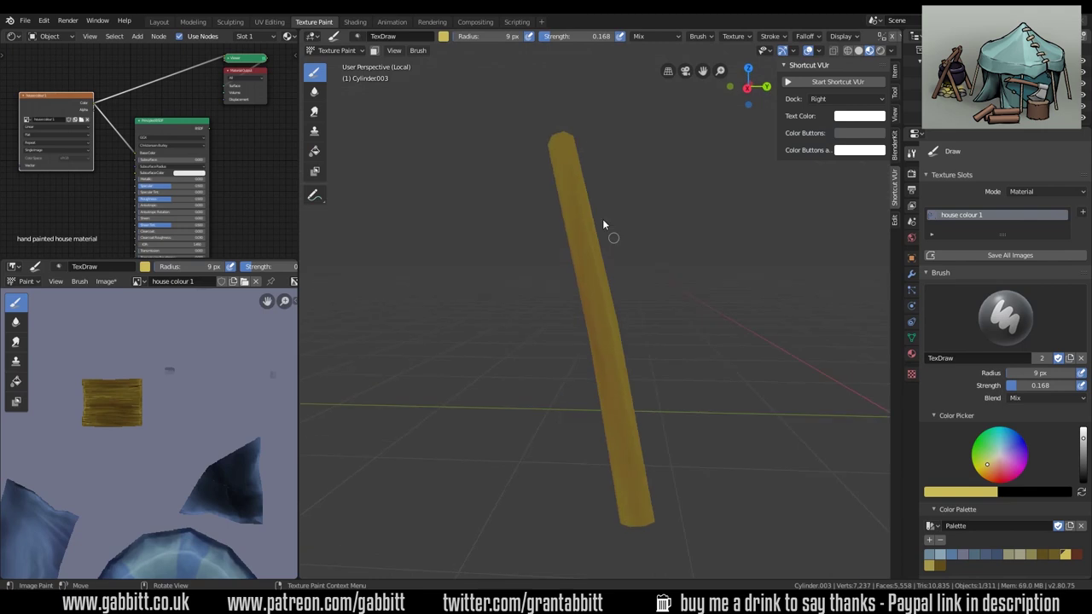
middle_click_drag(665, 556, 907, 458)
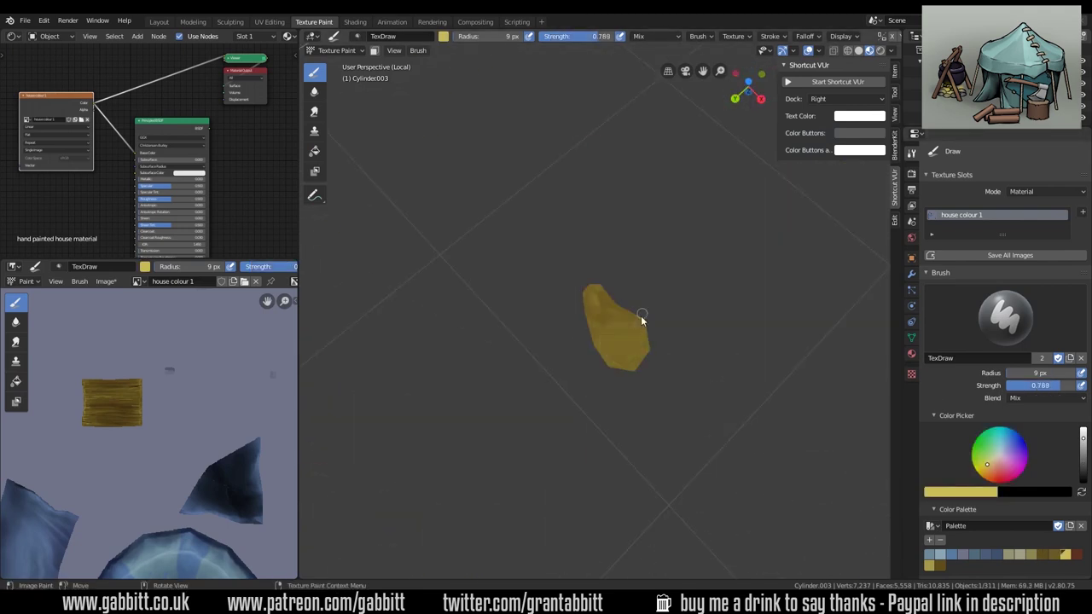
mouse_move(614, 199)
middle_mouse_down()
mouse_move(629, 121)
mouse_move(786, 318)
middle_mouse_up()
Show the whole scene, shade the frame poles with the brown and red-brown palette colours, and save the texture image
key("s")
key("KP_Divide")
left_click(1042, 554)
scroll(597, 196, "up", 4)
mouse_move(597, 196)
middle_mouse_down()
mouse_move(637, 351)
mouse_move(664, 402)
mouse_move(733, 214)
middle_mouse_up()
left_click(1077, 554)
left_click(105, 281)
mouse_move(675, 259)
middle_mouse_down()
mouse_move(614, 341)
mouse_move(590, 347)
middle_mouse_up()
left_click(122, 373)
Switch to the cooking pot in Texture Paint and fill it with dark navy in Mix blending at 1.000 strength
left_click(337, 51)
left_click(337, 65)
left_click(645, 326)
left_click(337, 50)
left_click(354, 126)
left_click(314, 152)
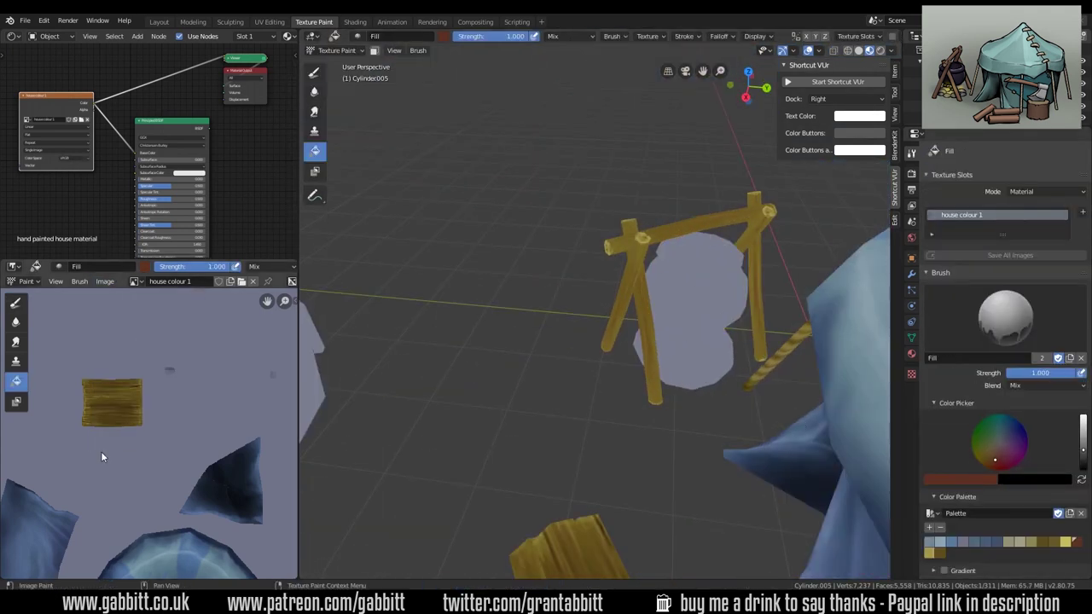
left_click(1013, 437)
left_click(699, 290)
Try a Multiply fill on the pot, undo it, and add the dark navy colour to the palette
middle_click_drag(700, 294, 725, 316)
scroll(648, 410, "down", 4)
middle_click_drag(588, 443, 721, 470)
middle_click_drag(612, 358, 554, 354)
scroll(554, 354, "up", 4)
left_click(1041, 387)
left_click(958, 428)
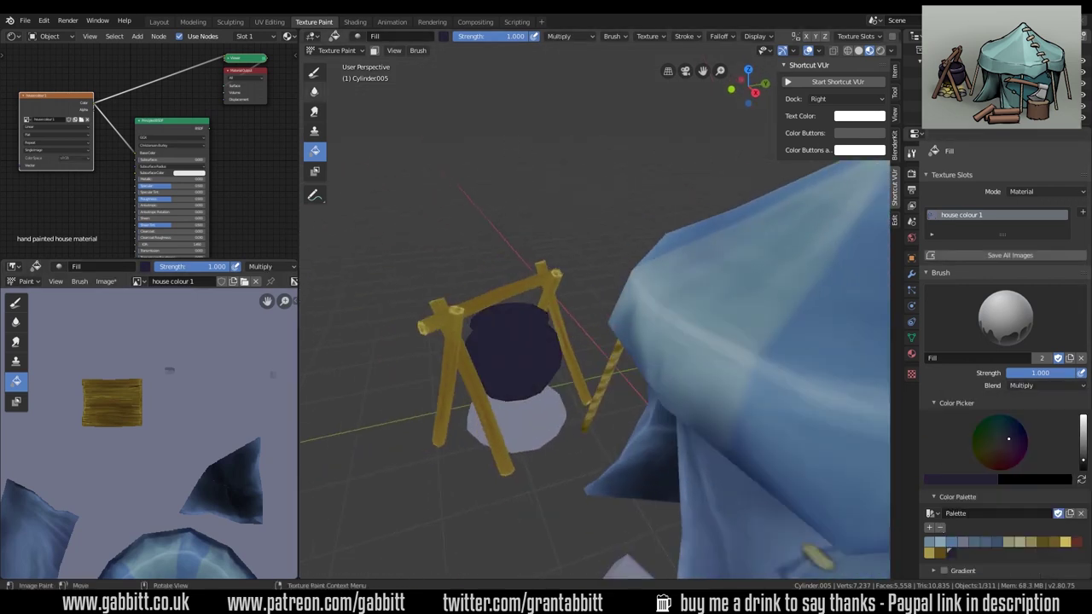
left_click(515, 354)
key("ctrl+z")
left_click(929, 527)
Isolate the pot and shade its underside with dark purple in Multiply at 174 px and 0.224 strength, mirrored on X and Y
left_click(315, 73)
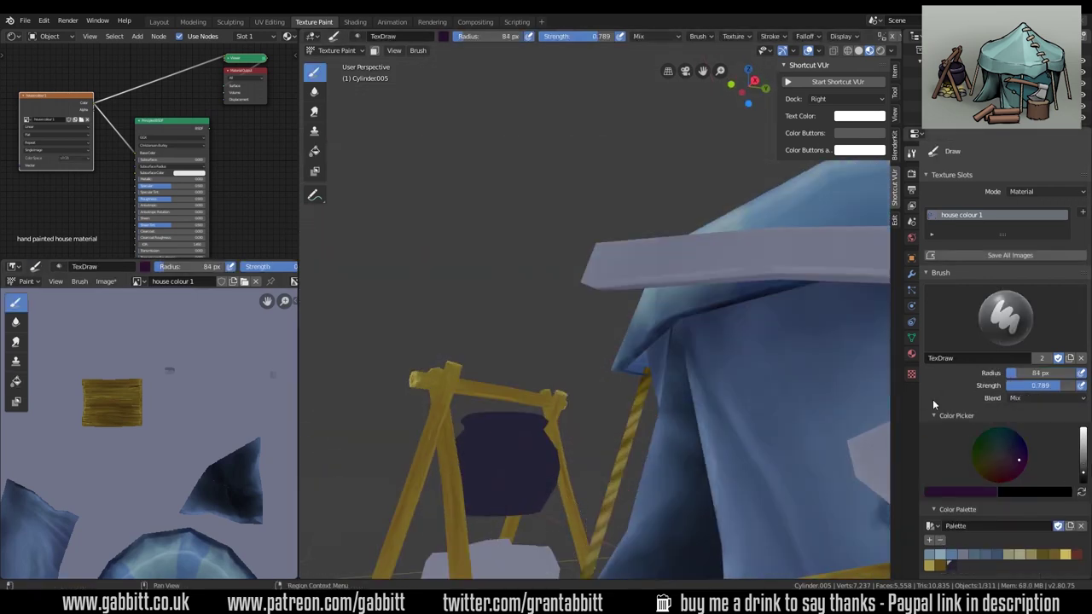
scroll(951, 512, "down", 5)
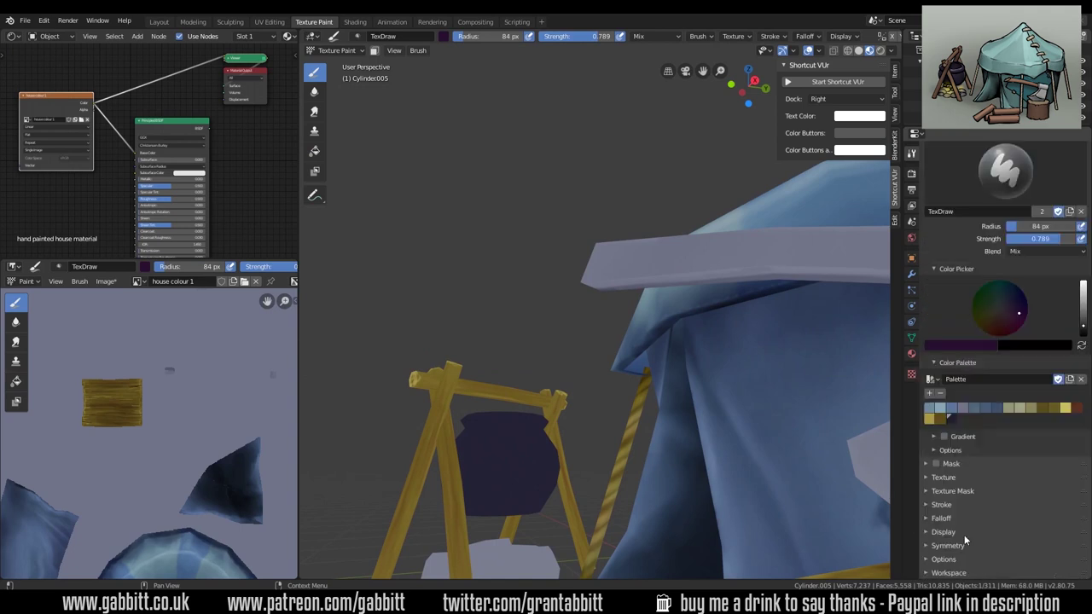
left_click(951, 524)
middle_click_drag(495, 545, 512, 573)
left_click(1058, 232)
left_click(975, 276)
middle_click_drag(570, 537, 567, 489)
key("KP_Divide")
left_click_drag(634, 407, 640, 381)
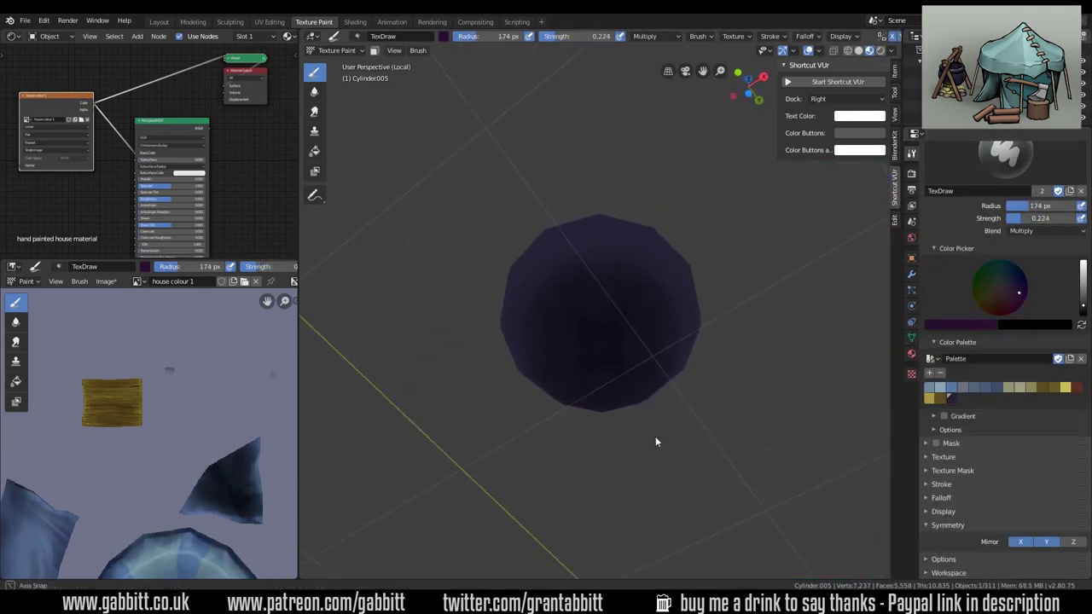
Darken the pot's neck below the rim in Multiply at 48 px and 0.127 strength, and smear the shading
key("f")
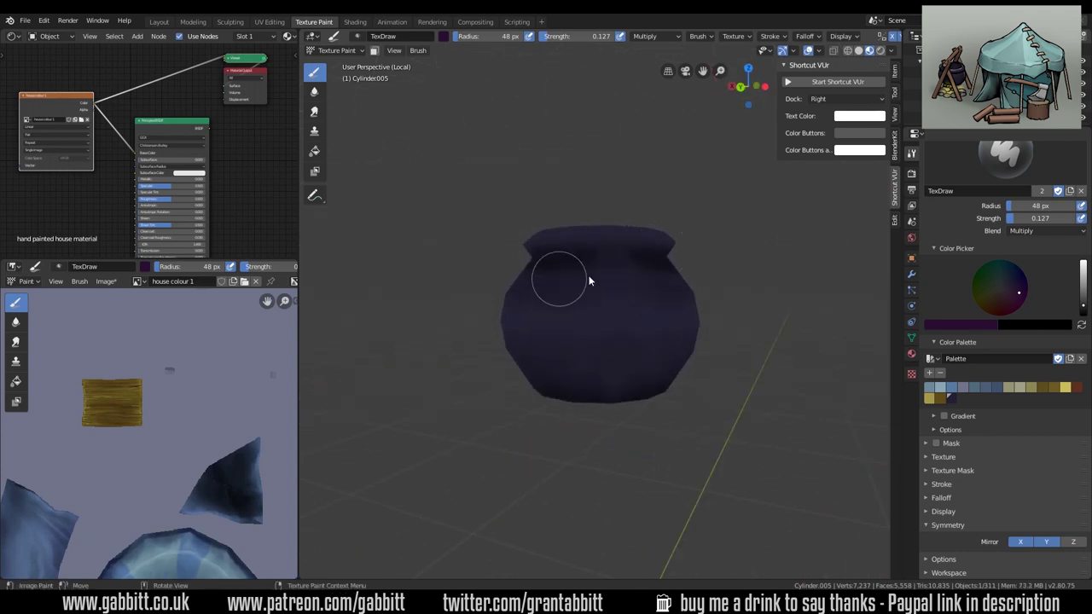
middle_click_drag(516, 299, 546, 358)
left_click(314, 112)
middle_click_drag(666, 365, 648, 251)
Highlight the pot's rim with light grey-blue in Screen blending at 21 px and 0.127 strength
left_click(314, 72)
left_click(1046, 399)
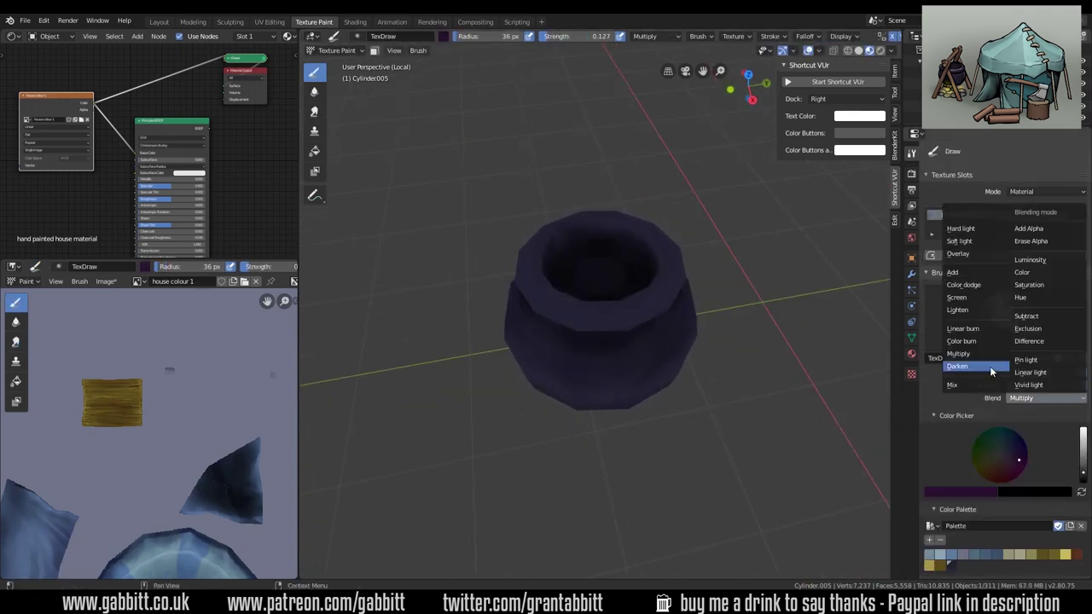
left_click(956, 297)
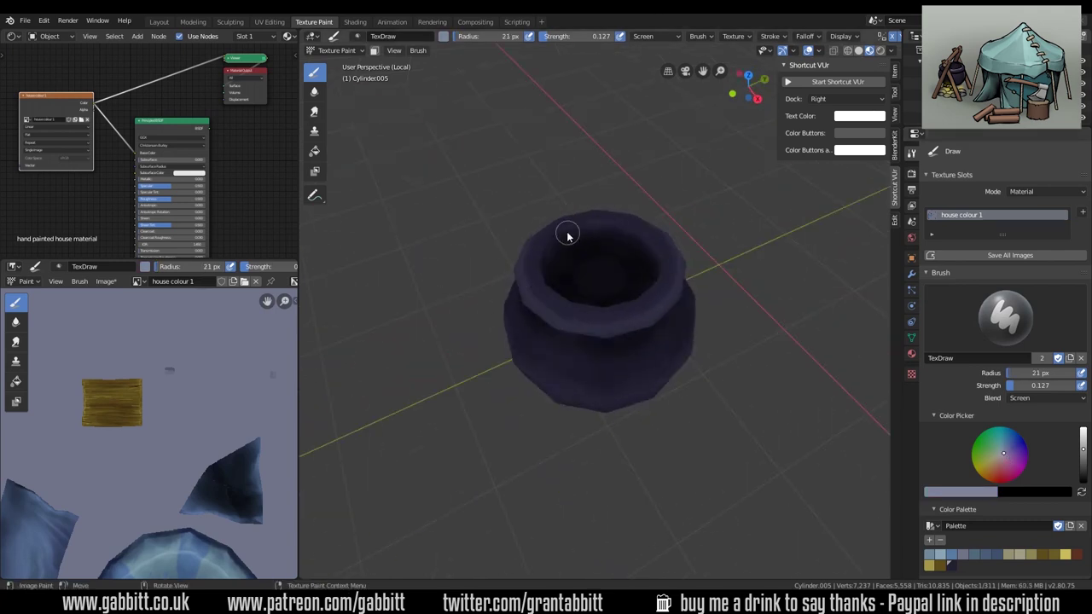
mouse_move(535, 259)
middle_mouse_down()
mouse_move(544, 278)
mouse_move(478, 201)
middle_mouse_up()
Paint a tan glow around the pot's base in Screen blending at 124 px, and smear it upward at 0.321 strength
key("f")
left_click(714, 368)
left_click(1032, 554)
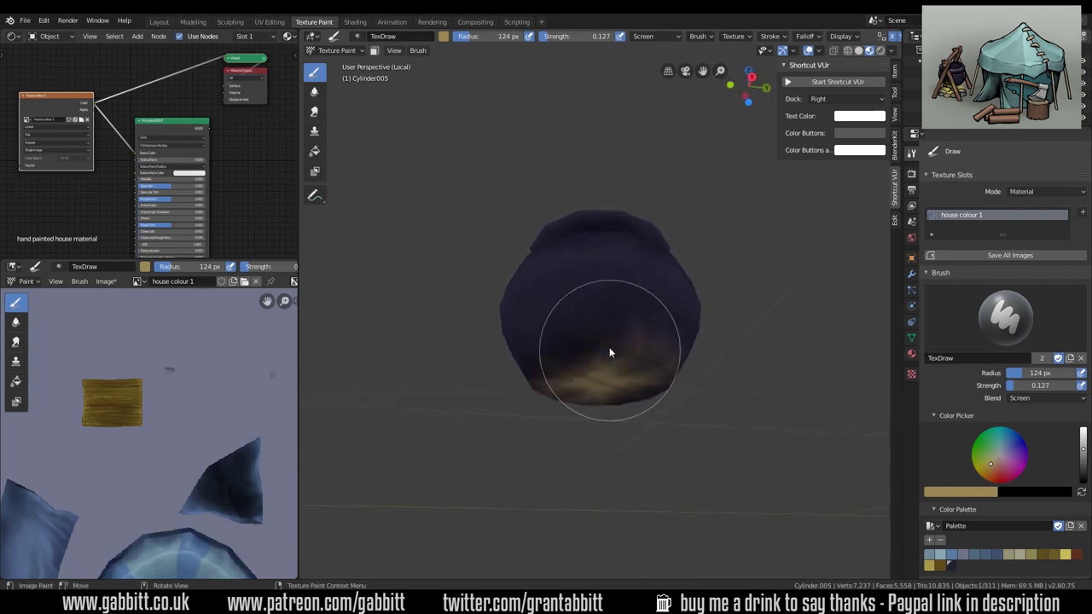
middle_click_drag(572, 399, 546, 379)
left_click(314, 112)
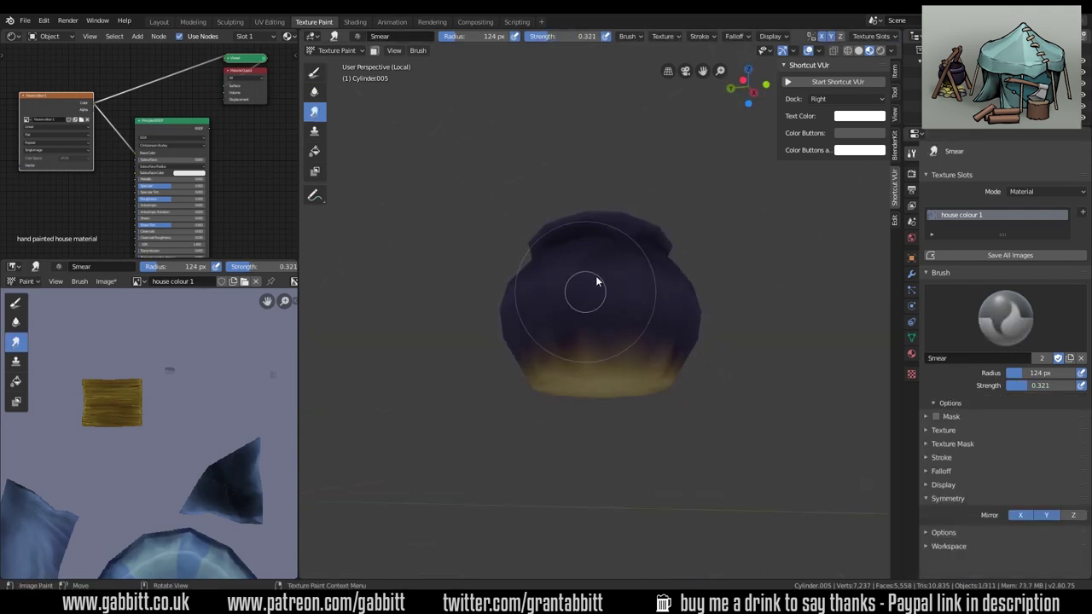
middle_click_drag(593, 340, 653, 429)
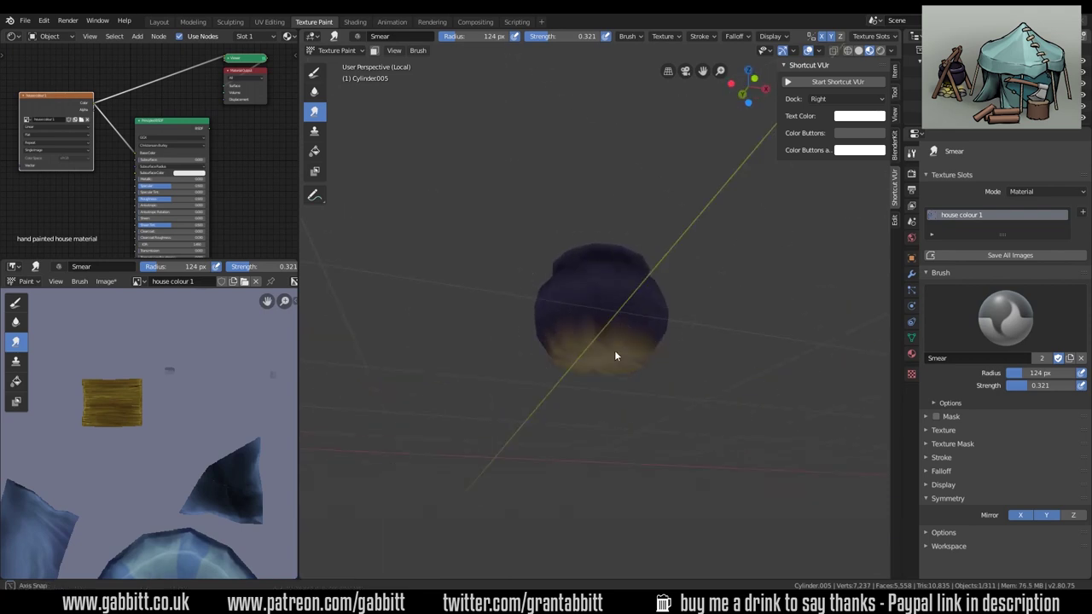
Save the texture image and bring the whole scene back into view
left_click(105, 282)
left_click(120, 373)
key("KP_Divide")
Isolate the campfire's stone ring with the Principled BSDF connected to the material output, and put it in Texture Paint
middle_click_drag(719, 452, 682, 447)
scroll(594, 358, "up", 6)
left_click(337, 51)
left_click(339, 65)
left_click(563, 388)
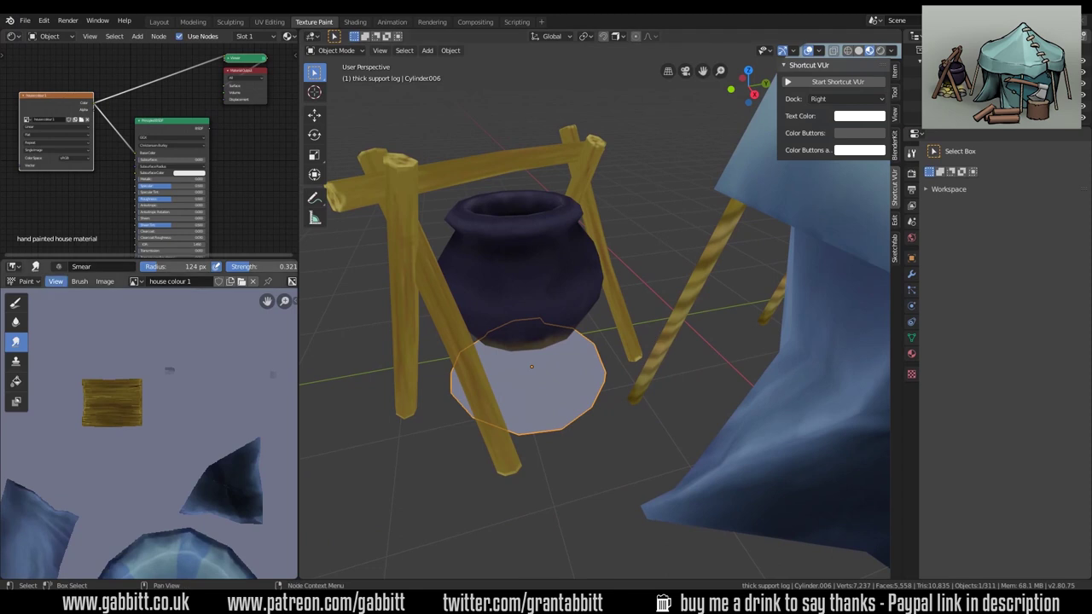
key("KP_Divide")
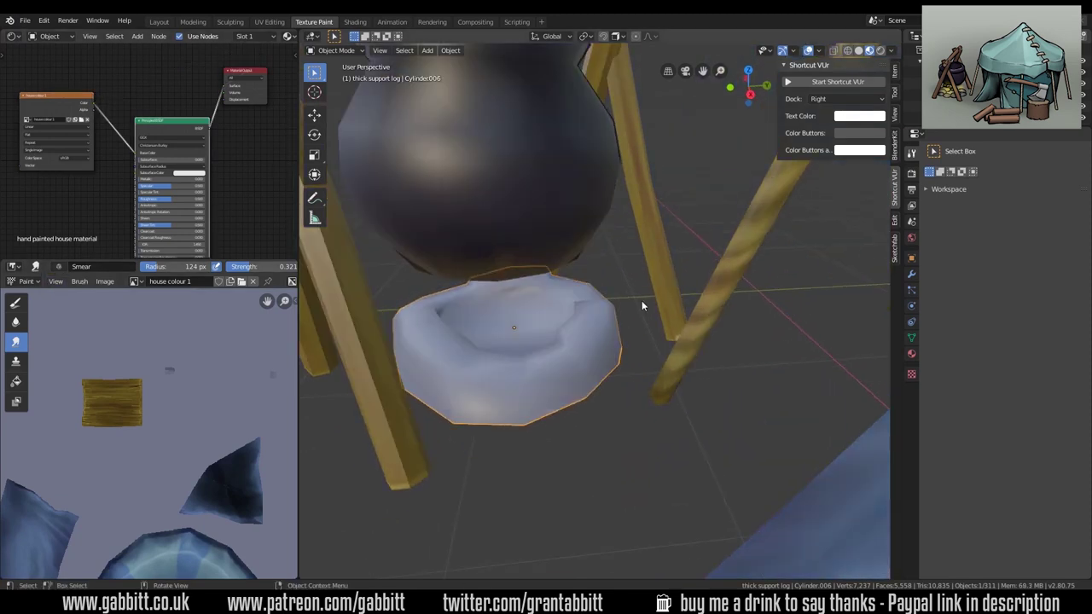
middle_click_drag(725, 410, 576, 233)
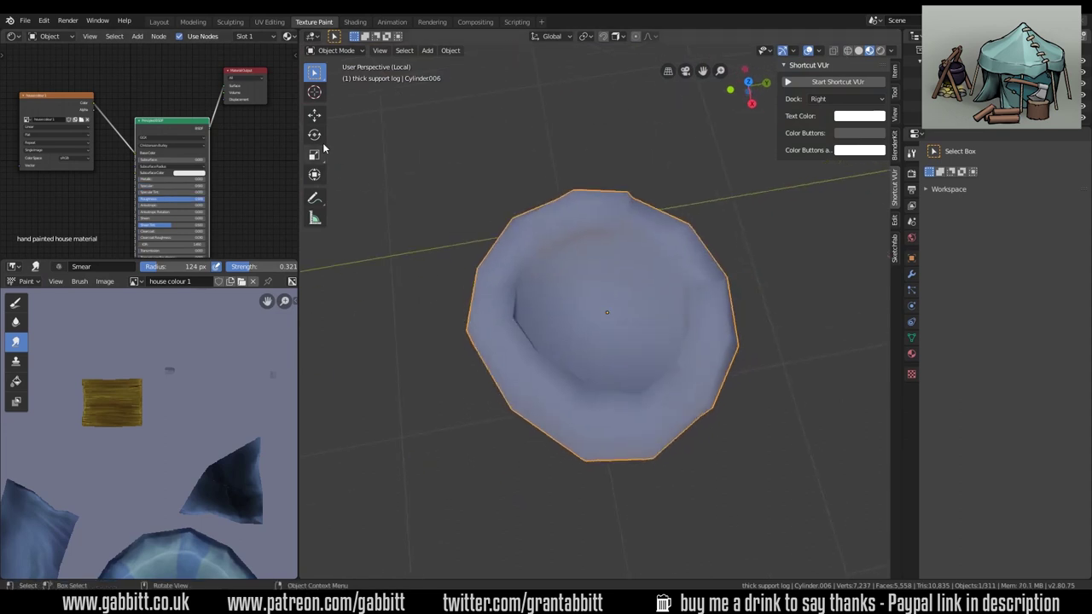
left_click(337, 50)
left_click(339, 134)
Paint dark gaps between the ring's stones with dark olive-grey in Multiply at 22 px and 0.490 strength, without mirroring
mouse_move(597, 362)
middle_mouse_down()
mouse_move(683, 324)
mouse_move(671, 366)
mouse_move(519, 451)
mouse_move(671, 324)
mouse_move(576, 349)
mouse_move(617, 253)
mouse_move(592, 273)
mouse_move(619, 302)
middle_mouse_up()
left_click(315, 72)
scroll(980, 376, "down", 5)
left_click(981, 395)
key("f")
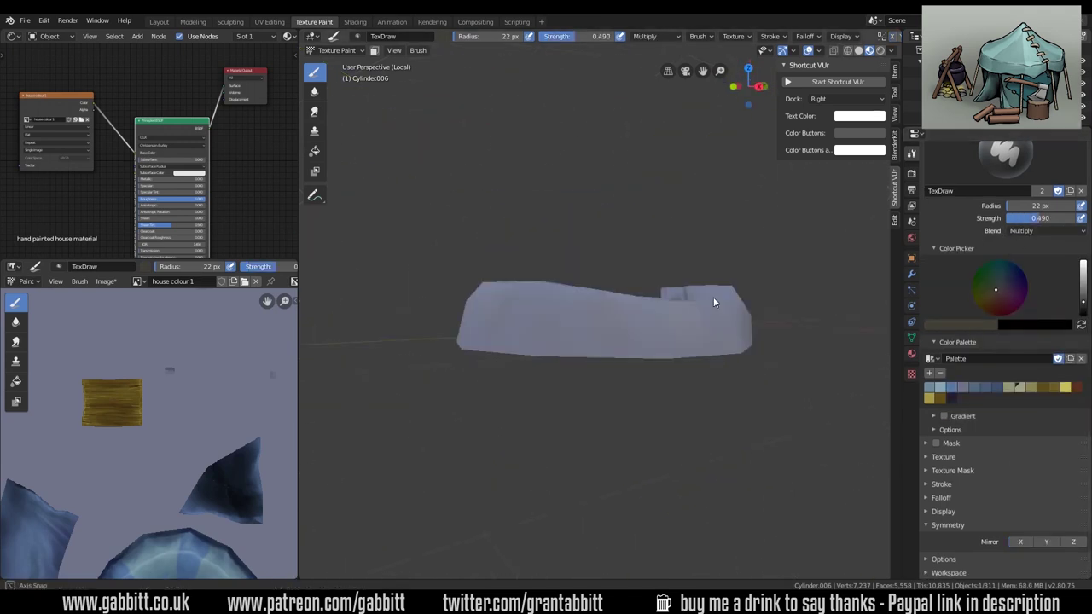
middle_click_drag(715, 302, 579, 373)
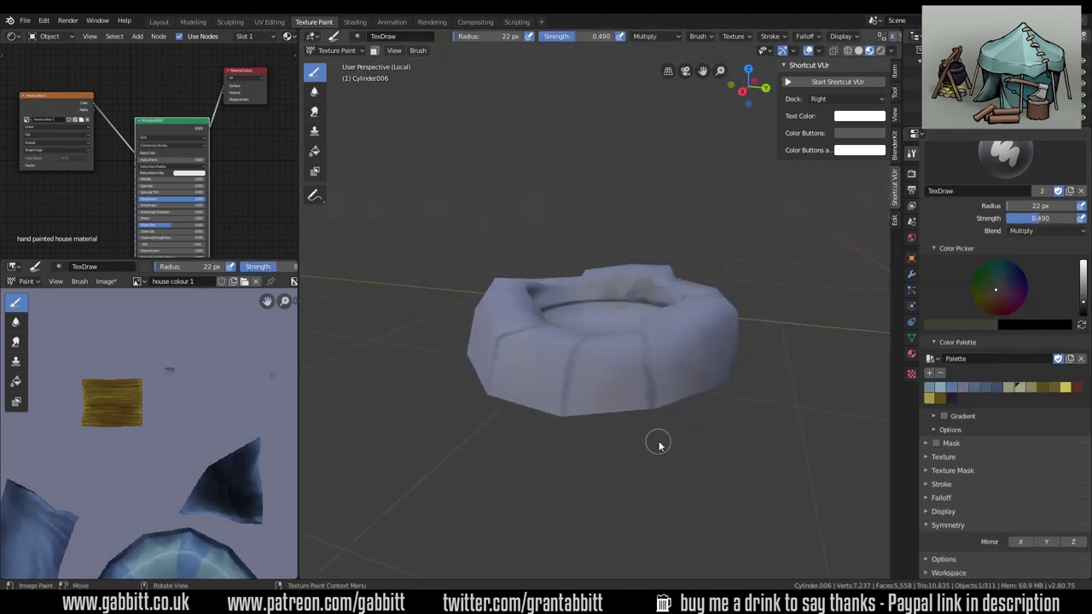
middle_click_drag(670, 431, 734, 358)
Brighten the floor inside the stone ring with a pale cream glow
left_click(1037, 230)
left_click(956, 331)
key("f")
left_click(611, 312)
left_click_drag(611, 311, 615, 324)
mouse_move(615, 325)
middle_mouse_down()
mouse_move(574, 337)
mouse_move(745, 312)
mouse_move(668, 304)
mouse_move(673, 317)
middle_mouse_up()
Shade the stones' outer sides with muted purple in Multiply at 92 px and 0.127 strength
left_click(1036, 230)
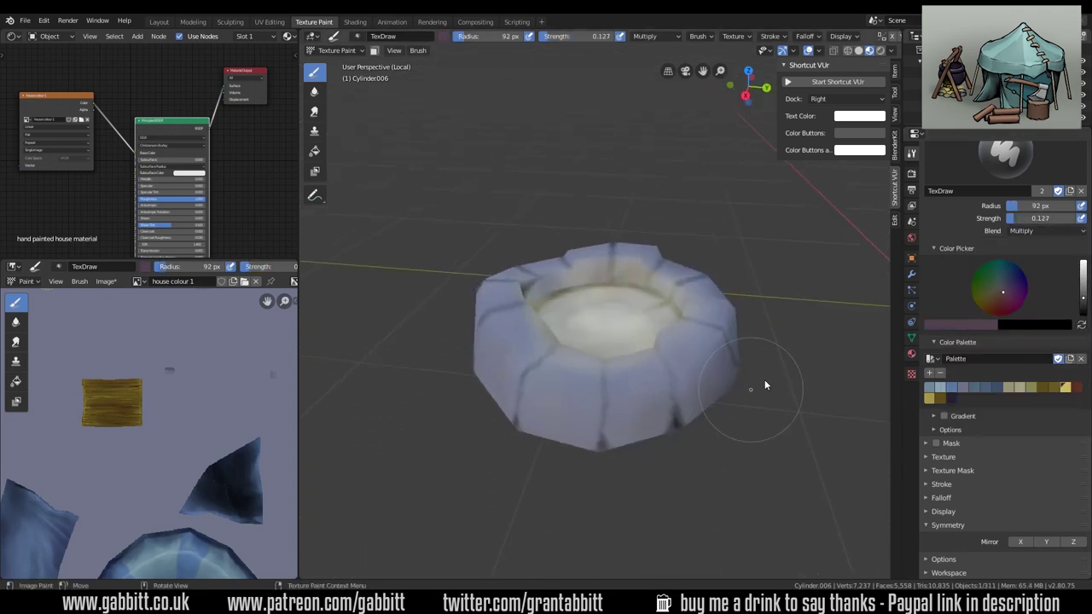
middle_click_drag(764, 385, 649, 466)
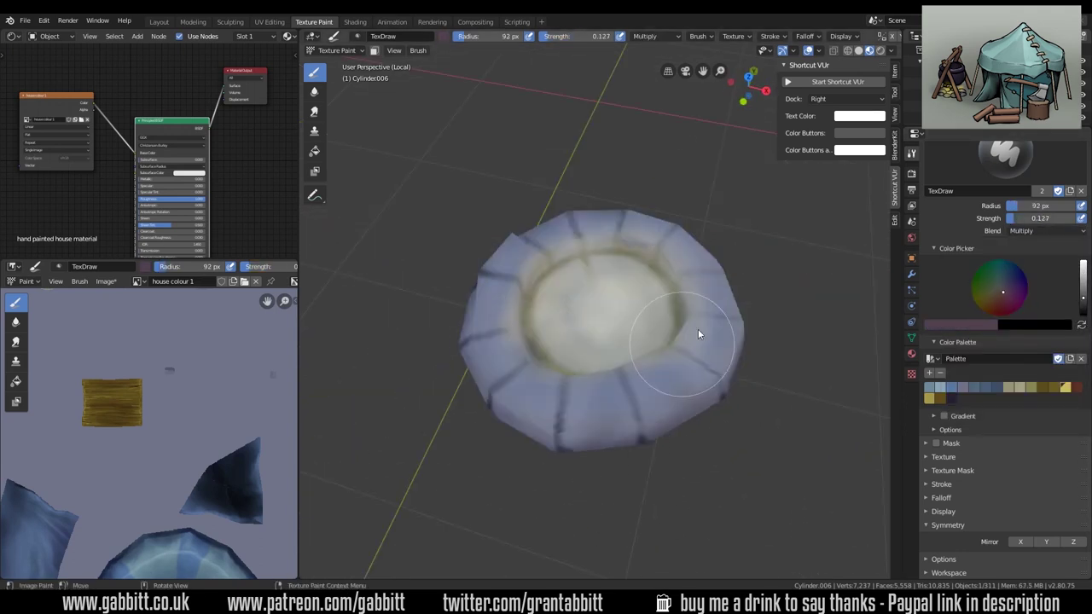
mouse_move(700, 334)
middle_mouse_down()
mouse_move(688, 446)
mouse_move(824, 360)
mouse_move(632, 352)
mouse_move(592, 470)
mouse_move(719, 384)
mouse_move(714, 309)
mouse_move(714, 396)
mouse_move(762, 392)
mouse_move(521, 397)
mouse_move(600, 392)
mouse_move(522, 353)
mouse_move(694, 356)
mouse_move(672, 355)
mouse_move(592, 404)
mouse_move(727, 463)
middle_mouse_up()
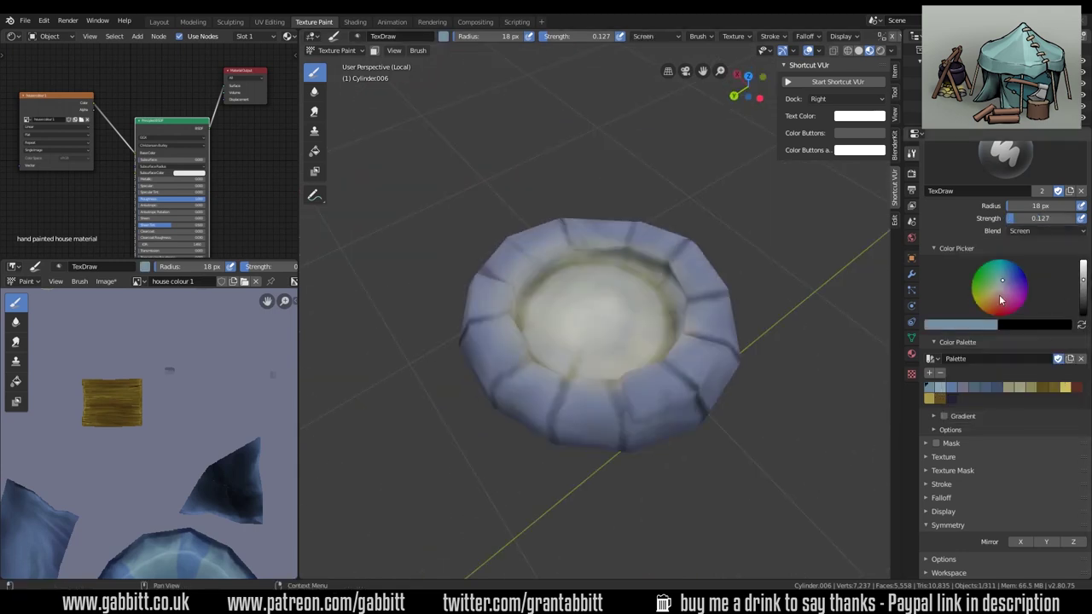
Highlight the stones with light blue-grey in Screen blending at 18 px and 0.127 strength, and smear the inner edges
middle_click_drag(733, 367, 767, 400)
mouse_move(572, 355)
middle_mouse_down()
mouse_move(641, 356)
mouse_move(636, 419)
mouse_move(551, 390)
mouse_move(661, 389)
mouse_move(610, 265)
mouse_move(515, 298)
mouse_move(614, 243)
mouse_move(578, 236)
middle_mouse_up()
left_click(315, 112)
scroll(578, 236, "up", 5)
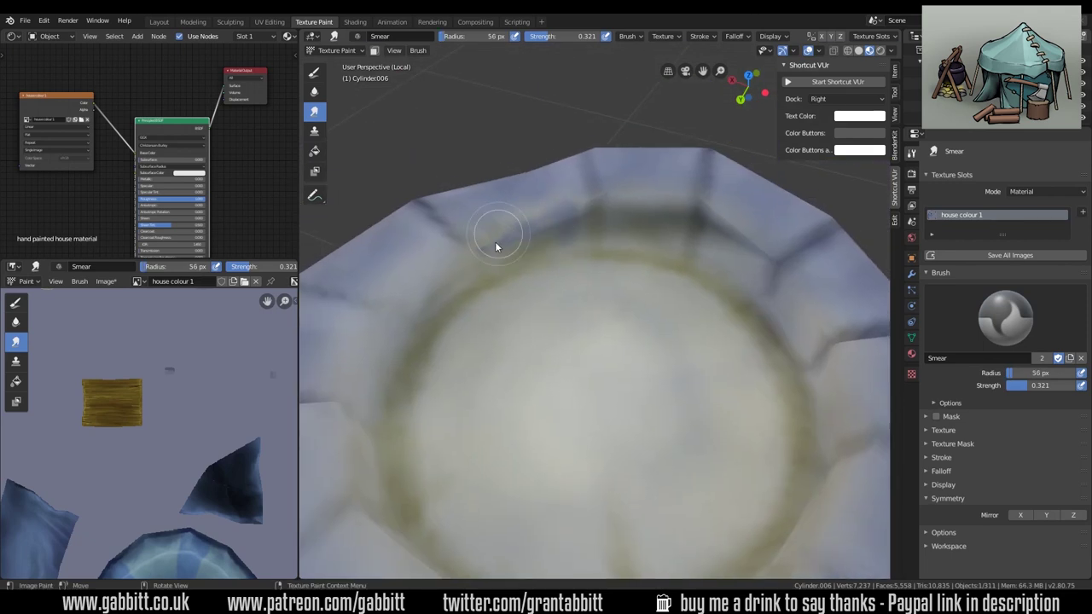
scroll(704, 196, "down", 4)
middle_click_drag(705, 196, 638, 284)
Set the brush to Mix with a sampled colour, and locate the ring's inner-wall face on the texture's UV layout
left_click(314, 72)
key("s")
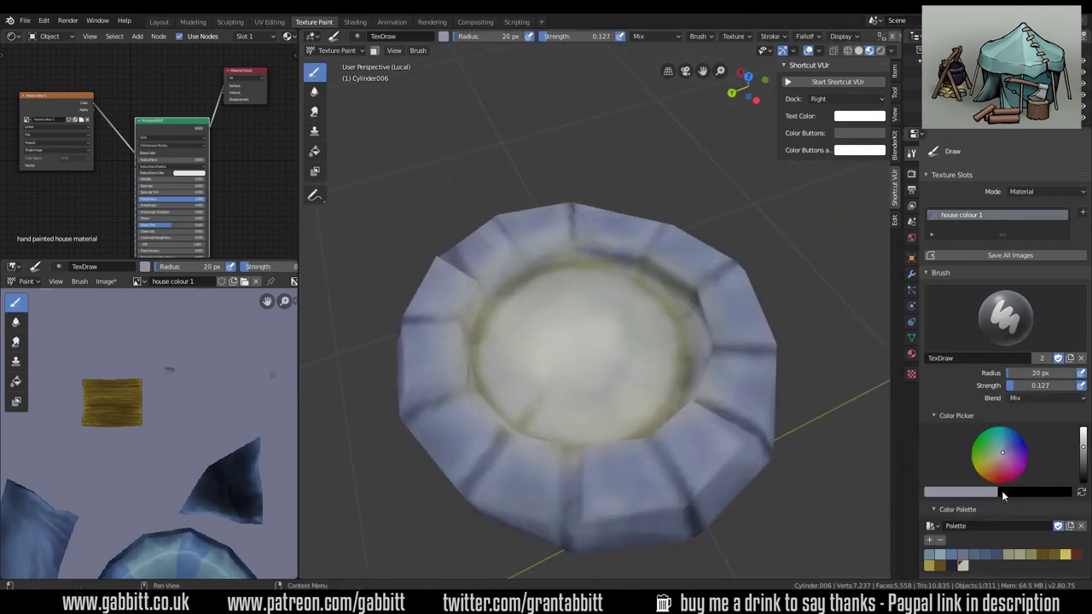
key("Tab")
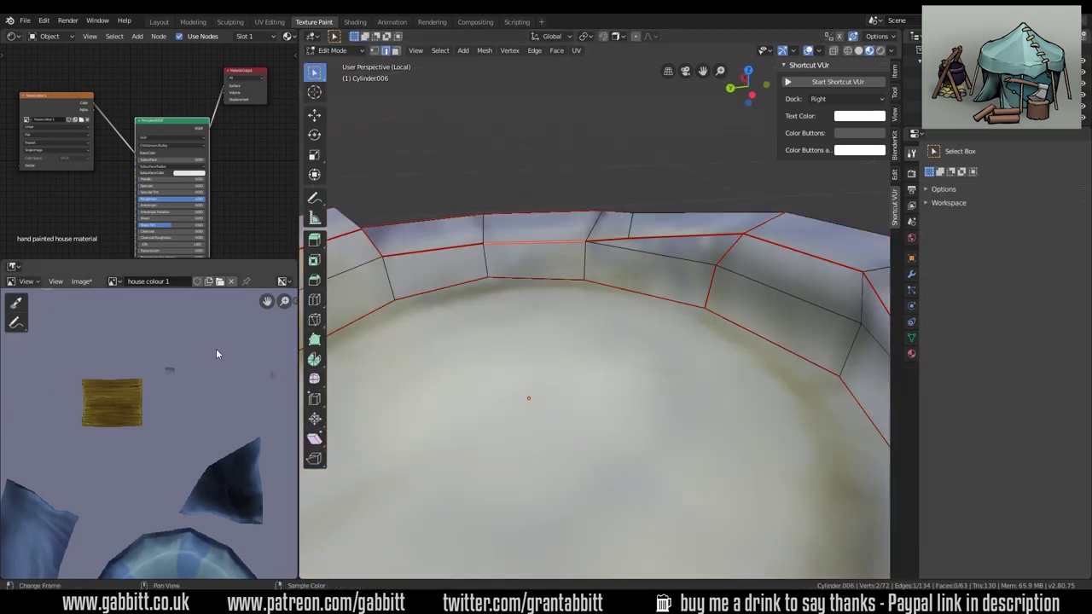
scroll(239, 375, "down", 8)
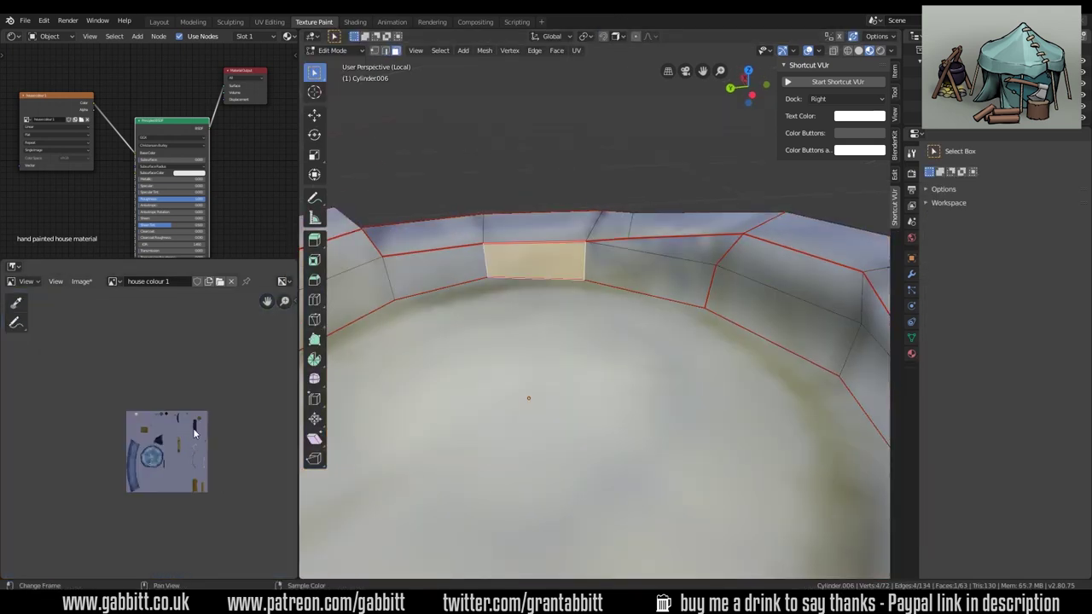
key("KP_Decimal")
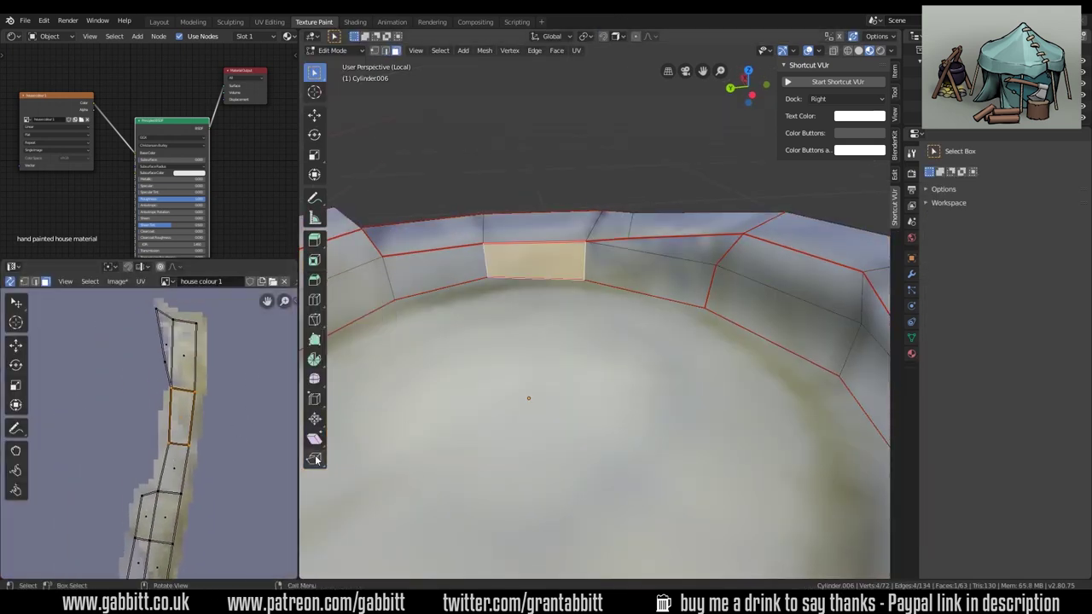
scroll(504, 346, "down", 6)
Touch up the ring's inner wall with cream in Mix at 0.756 strength, and set the image editor to Paint mode
key("Tab")
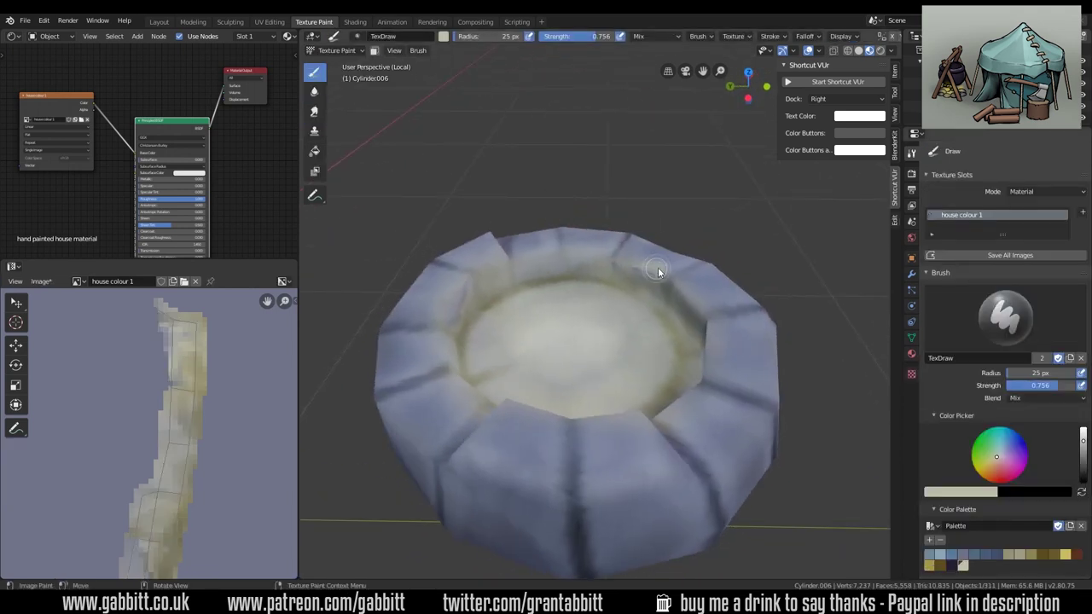
left_click(40, 281)
left_click(13, 267)
left_click(44, 314)
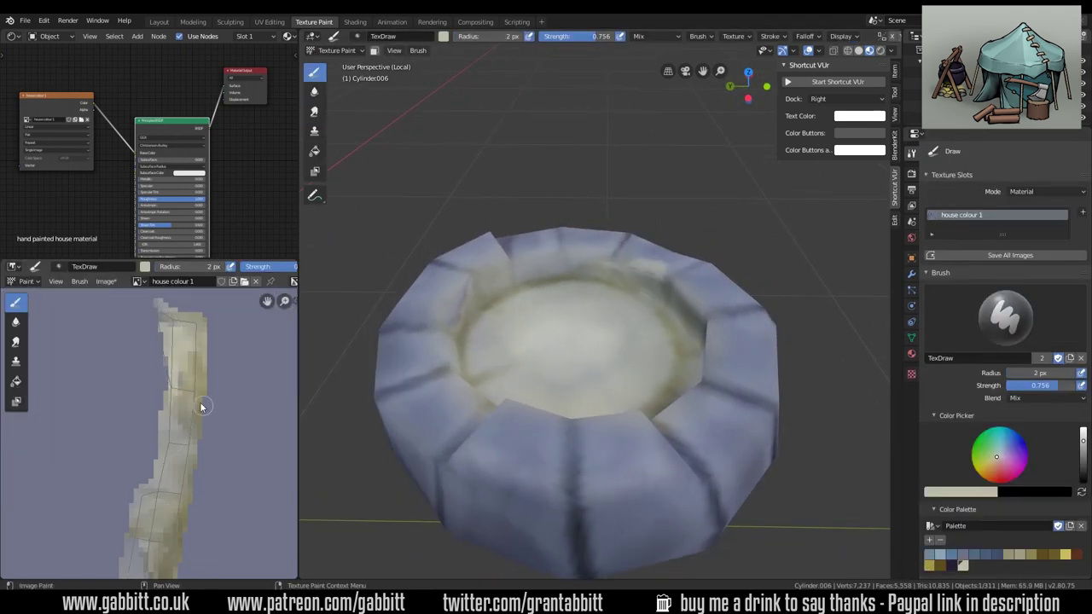
scroll(228, 424, "down", 4)
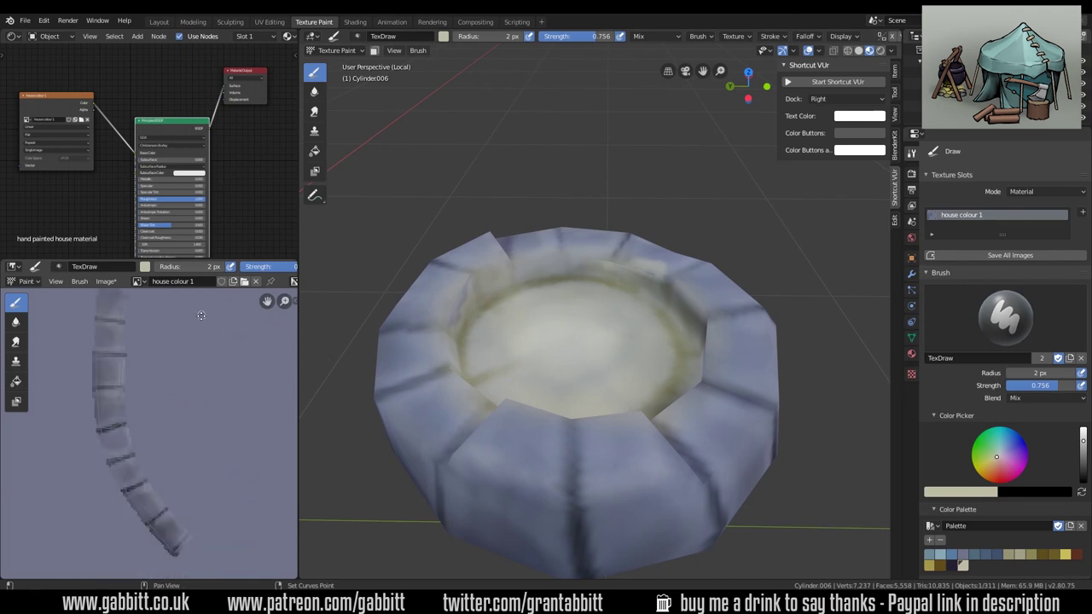
middle_click_drag(212, 341, 208, 533)
Smear the stone ring's inner edge at 27 px and 0.321 strength, and show the whole scene
mouse_move(615, 350)
middle_mouse_down()
mouse_move(717, 366)
mouse_move(723, 389)
middle_mouse_up()
left_click(315, 112)
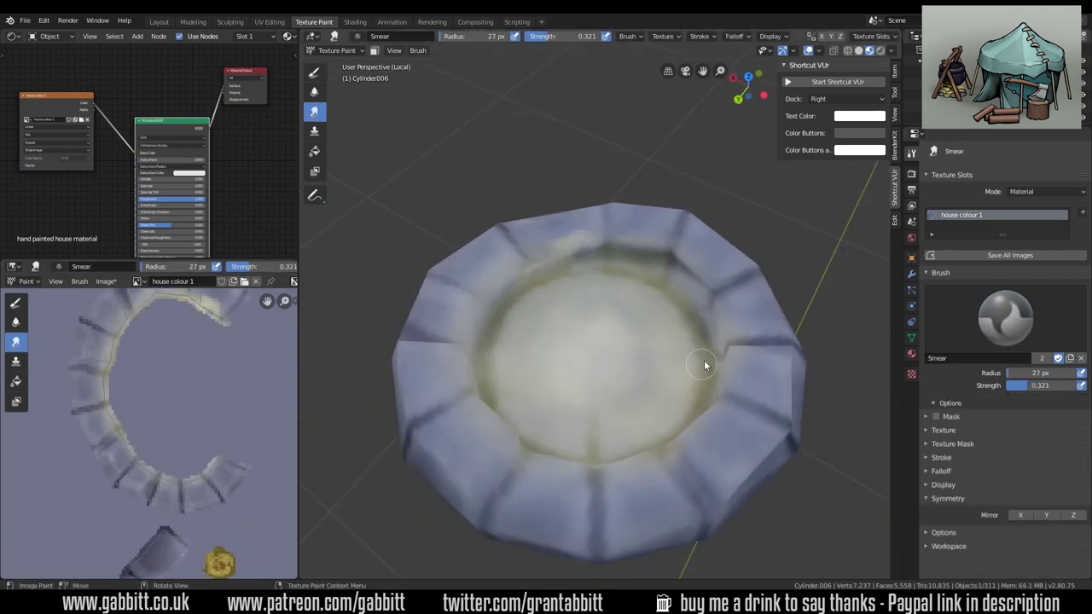
scroll(651, 415, "down", 7)
middle_click_drag(651, 415, 1027, 301)
key("KP_Divide")
Fill the stone ring with a grey tint to take the blue out of its stones
left_click(314, 73)
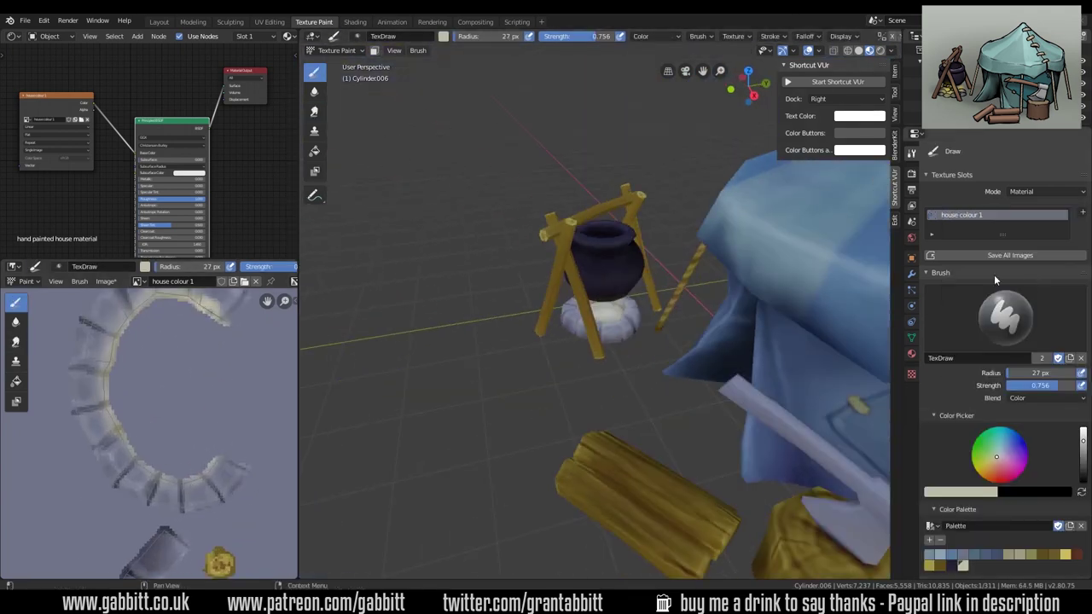
left_click(315, 151)
left_click(1044, 386)
left_click(1042, 527)
left_click(1083, 445)
left_click(622, 340)
middle_click_drag(623, 341, 767, 337)
Isolate the stone ring and darken its base and gaps with black in Multiply at 27 px and 0.216 strength
left_click(317, 74)
left_click(1044, 398)
left_click(978, 352)
left_click_drag(1052, 385, 1016, 386)
key("KP_Divide")
middle_click_drag(692, 377, 674, 352)
scroll(674, 351, "down", 3)
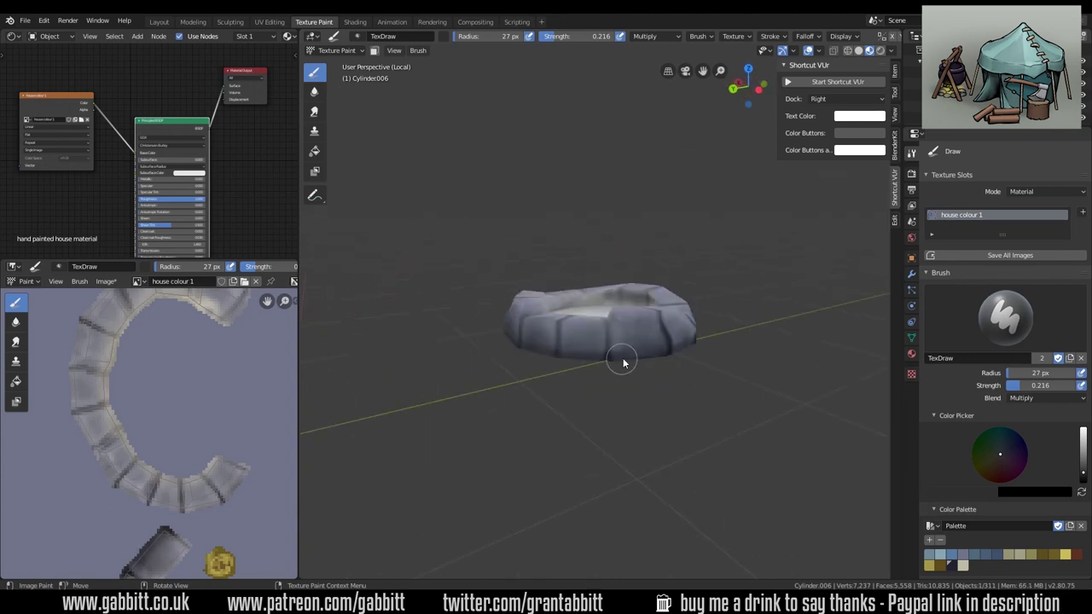
Show the whole scene and switch Texture Paint to the axe in the stump
key("KP_Divide")
middle_click_drag(536, 403, 794, 435)
left_click(342, 50)
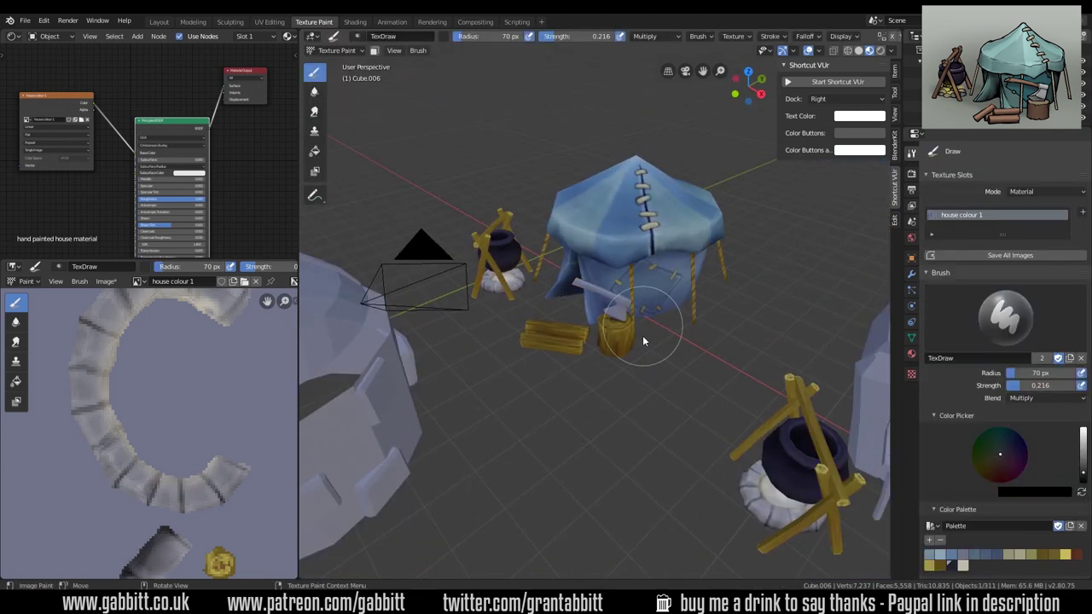
left_click(341, 64)
left_click(601, 312)
left_click(341, 50)
left_click(341, 126)
Select the axe handle's linked faces in Edit Mode and turn on face-selection masking in Texture Paint
left_click(343, 50)
left_click(356, 76)
key("shift+l")
left_click(341, 50)
left_click(341, 126)
mouse_move(529, 341)
middle_mouse_down()
mouse_move(676, 348)
mouse_move(554, 354)
middle_mouse_up()
left_click(375, 51)
Fill the masked axe handle with a tan wood colour
left_click(315, 151)
left_click(636, 358)
middle_click_drag(827, 350, 649, 339)
scroll(555, 324, "up", 1)
mouse_move(520, 311)
middle_mouse_down()
mouse_move(778, 415)
mouse_move(409, 299)
middle_mouse_up()
Set a Mix brush with the yellow palette colour, and isolate the axe with the image texture wired directly to the output
left_click(314, 72)
left_click(1028, 399)
left_click(951, 384)
left_click(1066, 554)
key("f")
key("KP_Divide")
left_click(57, 132, "ctrl+shift")
mouse_move(862, 212)
middle_mouse_down()
mouse_move(503, 397)
mouse_move(684, 392)
mouse_move(806, 406)
middle_mouse_up()
Paint darker wood grain on the axe handle with the red-brown palette colour in Multiply at 12 px and 0.216 strength
left_click(1076, 554)
key("s")
mouse_move(513, 320)
middle_mouse_down()
mouse_move(458, 375)
mouse_move(680, 270)
mouse_move(704, 371)
middle_mouse_up()
mouse_move(510, 322)
middle_mouse_down()
mouse_move(653, 316)
mouse_move(701, 204)
mouse_move(438, 340)
middle_mouse_up()
left_click(1076, 554)
mouse_move(512, 341)
middle_mouse_down()
mouse_move(708, 365)
mouse_move(819, 427)
middle_mouse_up()
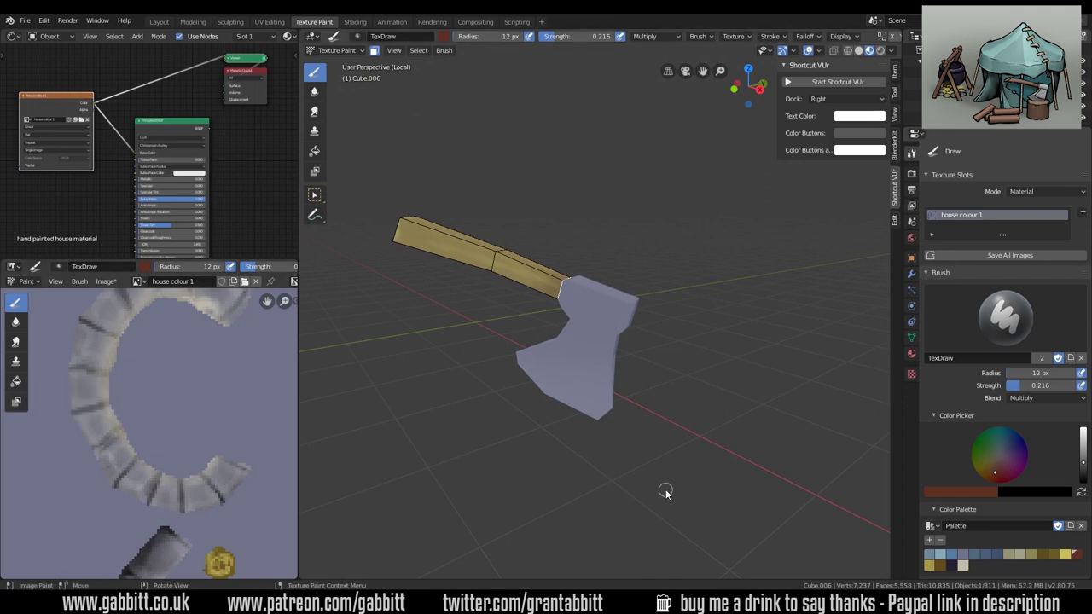
Shade the axe head with grey in Multiply at 81 px and 0.216 strength, and smear it at 0.321 strength
scroll(1032, 405, "down", 4)
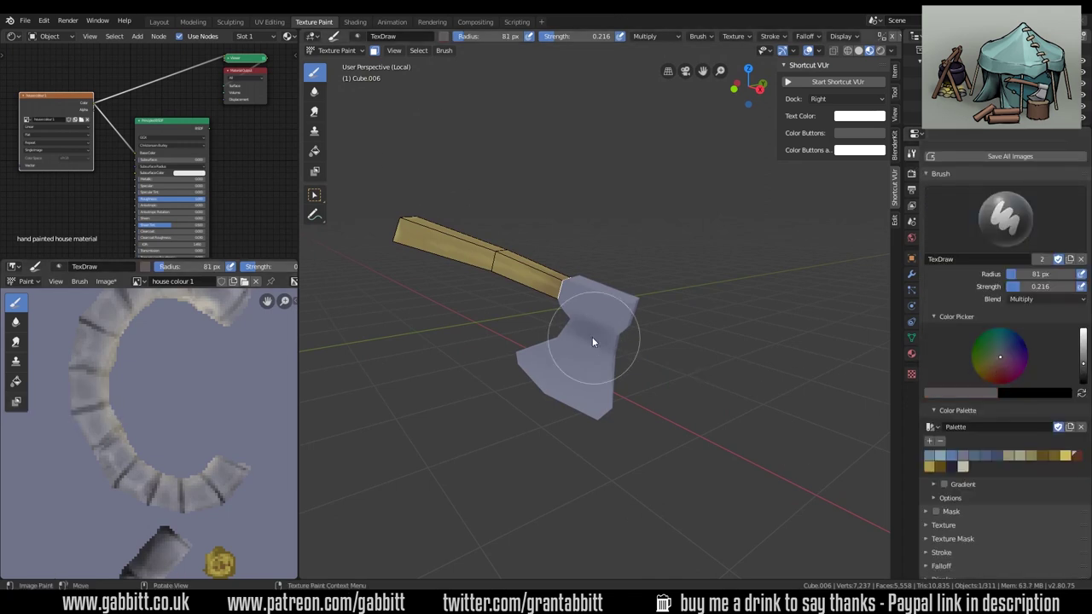
left_click(314, 111)
middle_click_drag(410, 281, 506, 343)
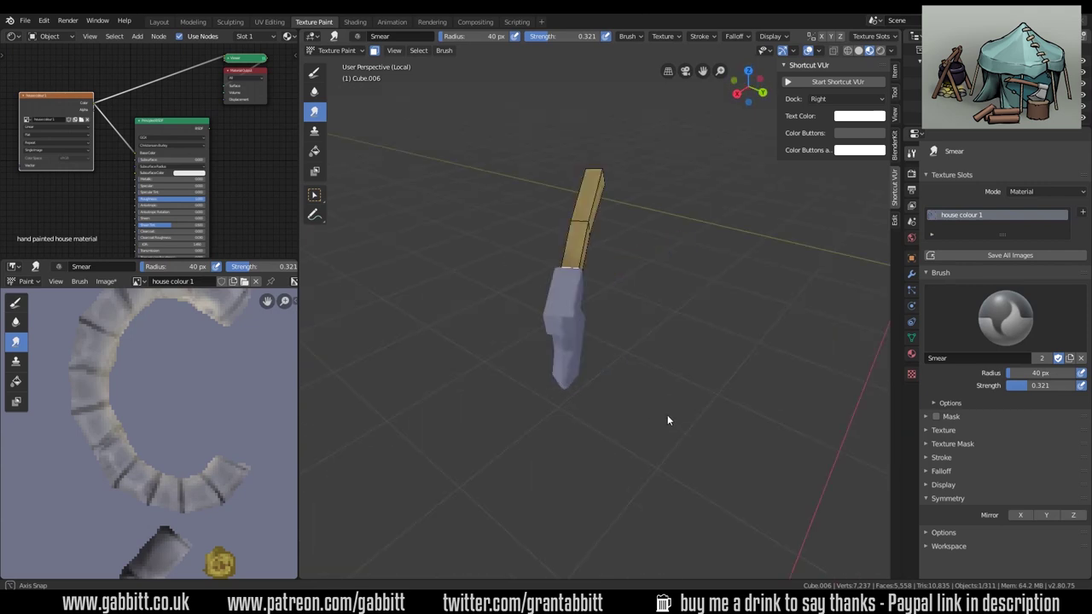
Fill the axe head with grey in Mix at 0.161 strength, and shade it with dark grey in Multiply at 40 px and 0.216 strength
left_click(313, 151)
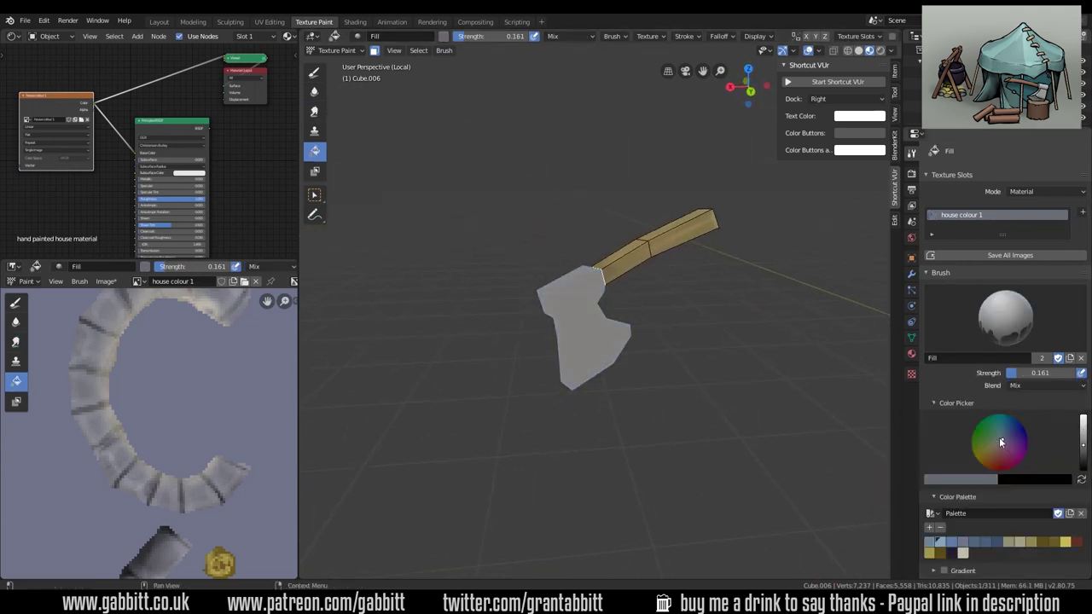
left_click(314, 72)
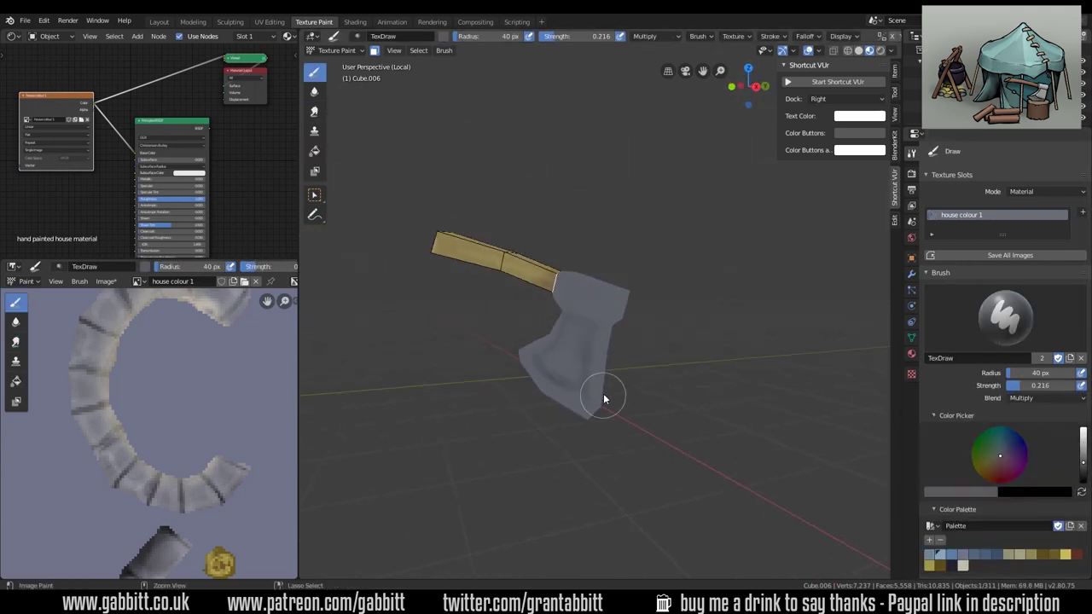
mouse_move(550, 363)
middle_mouse_down()
mouse_move(635, 423)
mouse_move(810, 431)
mouse_move(533, 457)
mouse_move(675, 427)
mouse_move(653, 298)
mouse_move(561, 492)
mouse_move(691, 398)
mouse_move(604, 415)
mouse_move(595, 346)
middle_mouse_up()
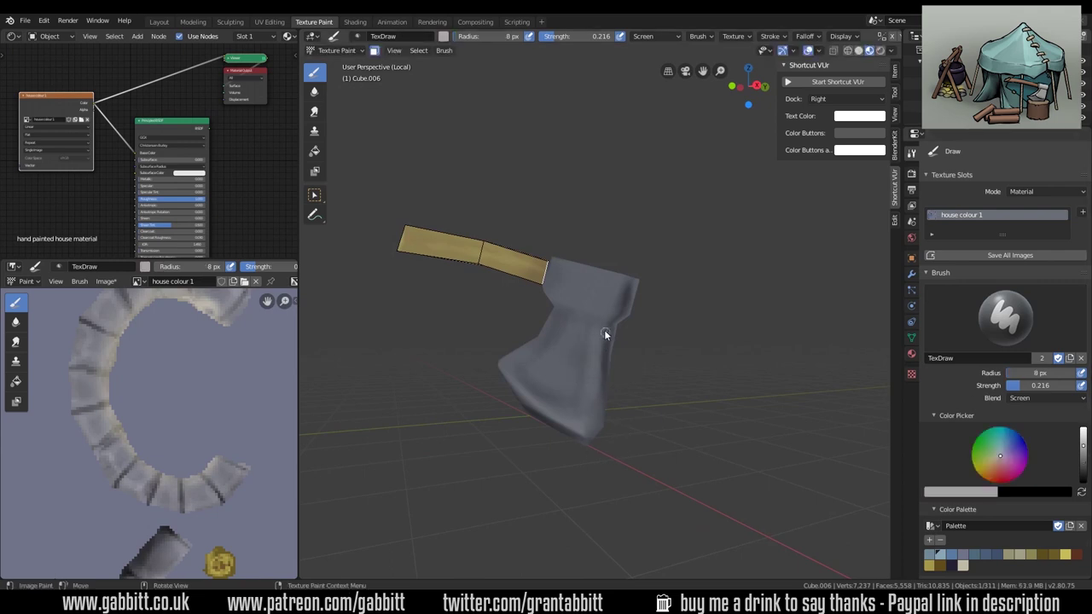
Paint light grey highlights along the axe head's edges in Screen at 0.216 strength
mouse_move(612, 302)
middle_mouse_down()
mouse_move(622, 303)
mouse_move(588, 308)
mouse_move(659, 414)
mouse_move(513, 329)
mouse_move(615, 317)
mouse_move(545, 307)
mouse_move(629, 376)
middle_mouse_up()
key("f")
left_click(587, 307)
scroll(658, 415, "down", 5)
scroll(514, 329, "up", 6)
Paint dark grey shading around the axe head's form in Multiply at 11 px and 0.216 strength
left_click(1032, 398)
left_click(962, 354)
left_click(1083, 466)
key("f")
left_click(620, 326)
scroll(729, 402, "down", 7)
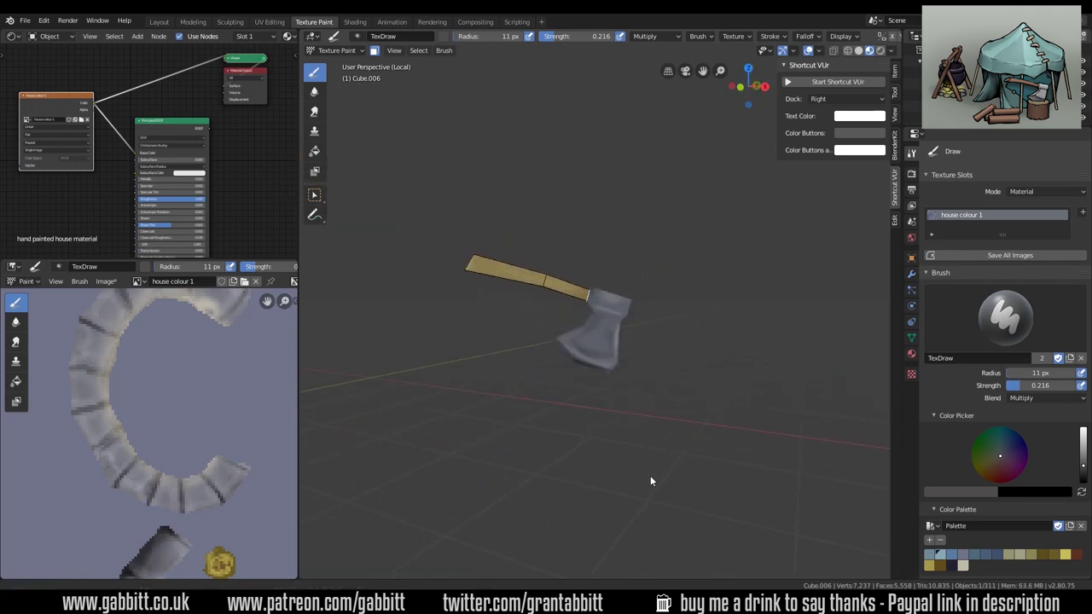
Brush light grey onto the axe head's edges at 11 px and 0.216 strength, and turn off face masking
scroll(645, 315, "up", 4)
middle_click_drag(645, 315, 653, 331)
left_click(1033, 398)
left_click(1023, 290)
left_click(1084, 449)
middle_click_drag(610, 295, 393, 315)
middle_click_drag(710, 343, 663, 401)
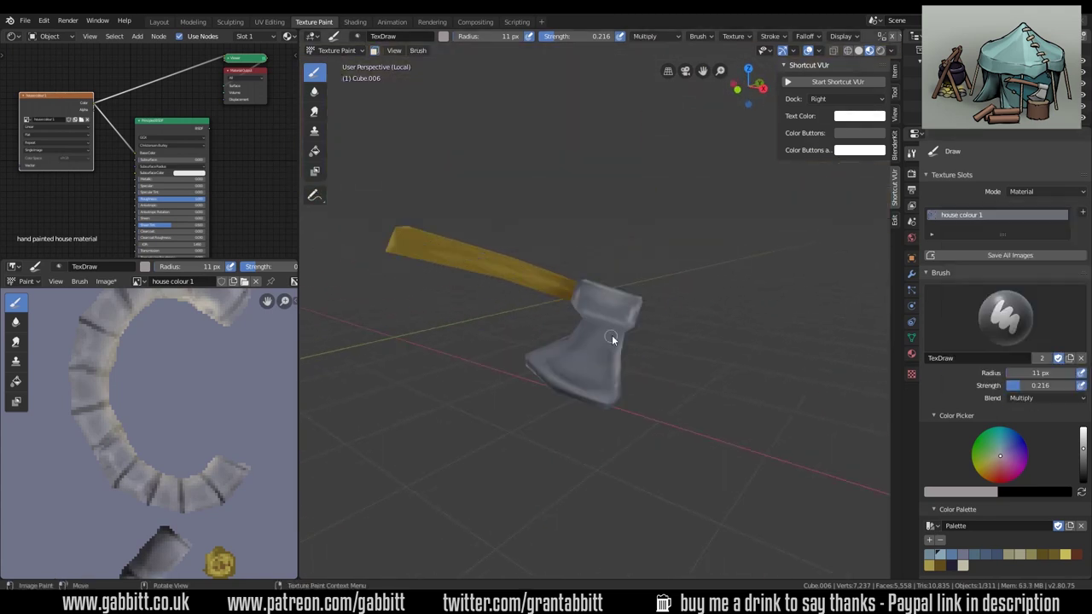
Touch up the axe head with a sampled colour, and smear the paint near the handle joint at 15 px and 0.321 strength
key("s")
scroll(630, 307, "up", 3)
key("f")
mouse_move(630, 292)
middle_mouse_down()
mouse_move(591, 245)
mouse_move(686, 272)
middle_mouse_up()
left_click(315, 112)
scroll(721, 226, "up", 4)
key("f")
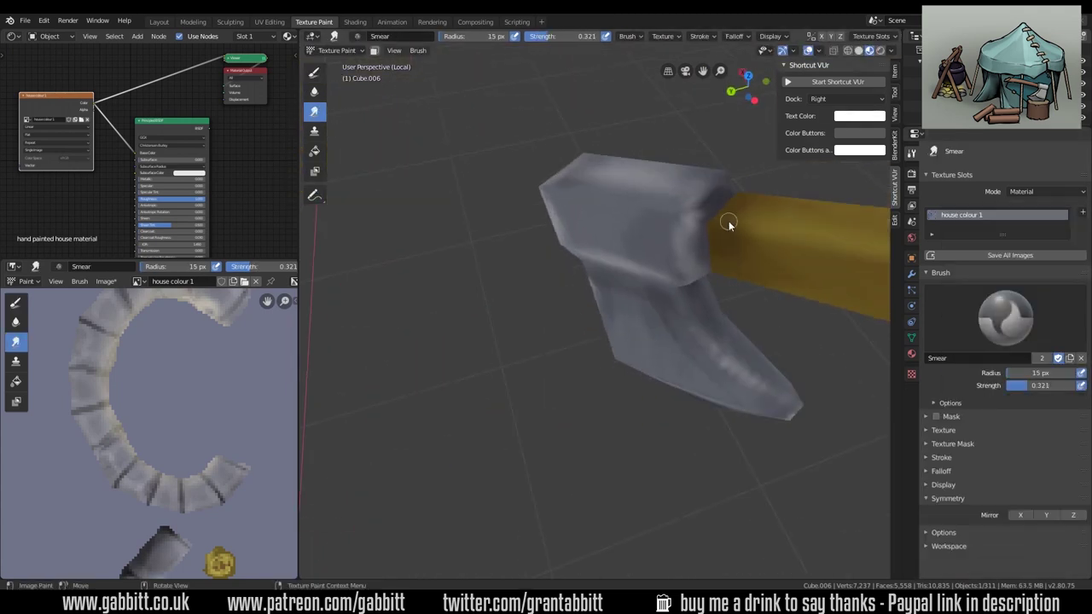
left_click(721, 197)
mouse_move(721, 198)
middle_mouse_down()
mouse_move(643, 232)
mouse_move(692, 232)
mouse_move(706, 268)
middle_mouse_up()
Paint finer shading around the axe head's collar and blade with a smaller Draw brush
left_click(315, 73)
left_click_drag(1017, 373, 1011, 373)
mouse_move(831, 319)
middle_mouse_down()
mouse_move(726, 283)
mouse_move(740, 270)
mouse_move(559, 310)
mouse_move(887, 375)
middle_mouse_up()
key("f")
left_click(603, 326)
mouse_move(554, 341)
middle_mouse_down()
mouse_move(636, 370)
mouse_move(710, 376)
middle_mouse_up()
scroll(710, 375, "down", 8)
middle_click_drag(710, 375, 718, 403)
scroll(600, 348, "up", 8)
Paint near-white edge highlights on the axe head in Screen at 8 px and 0.708 strength
left_click(1042, 398)
left_click(1024, 307)
left_click_drag(1027, 385, 1063, 386)
left_click_drag(1083, 465, 1084, 433)
left_click_drag(1036, 372, 1015, 372)
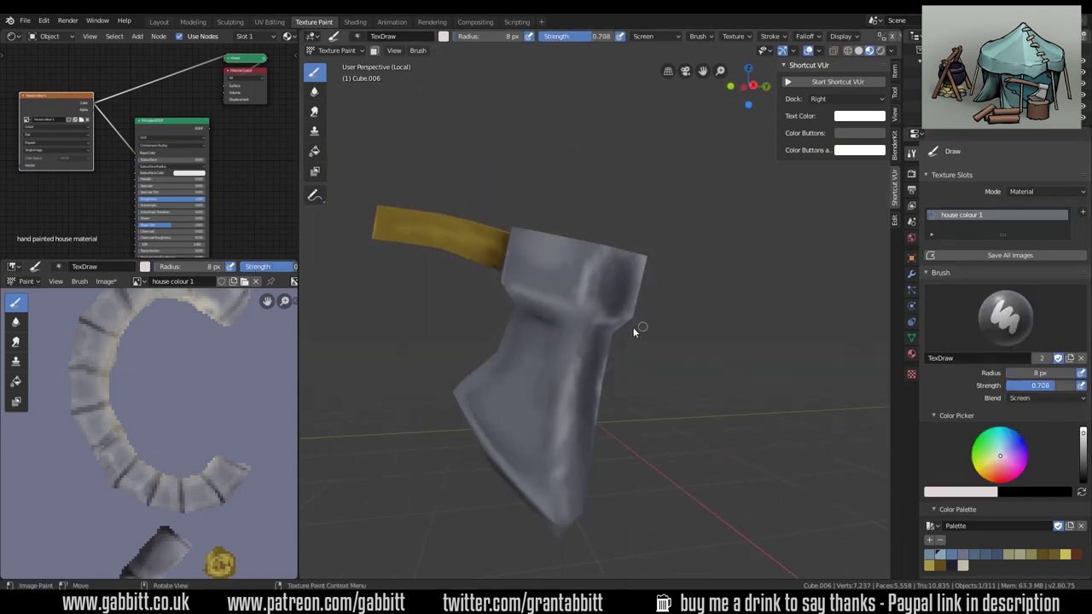
mouse_move(580, 307)
middle_mouse_down()
mouse_move(624, 430)
mouse_move(819, 410)
mouse_move(651, 432)
mouse_move(748, 345)
middle_mouse_up()
scroll(748, 345, "down", 4)
Darken both sides of the axe blade with grey in Multiply at 49 px and 0.273 strength, and bring back the full scene
key("KP_Divide")
scroll(650, 373, "down", 6)
middle_click_drag(650, 374, 692, 395)
scroll(701, 404, "up", 7)
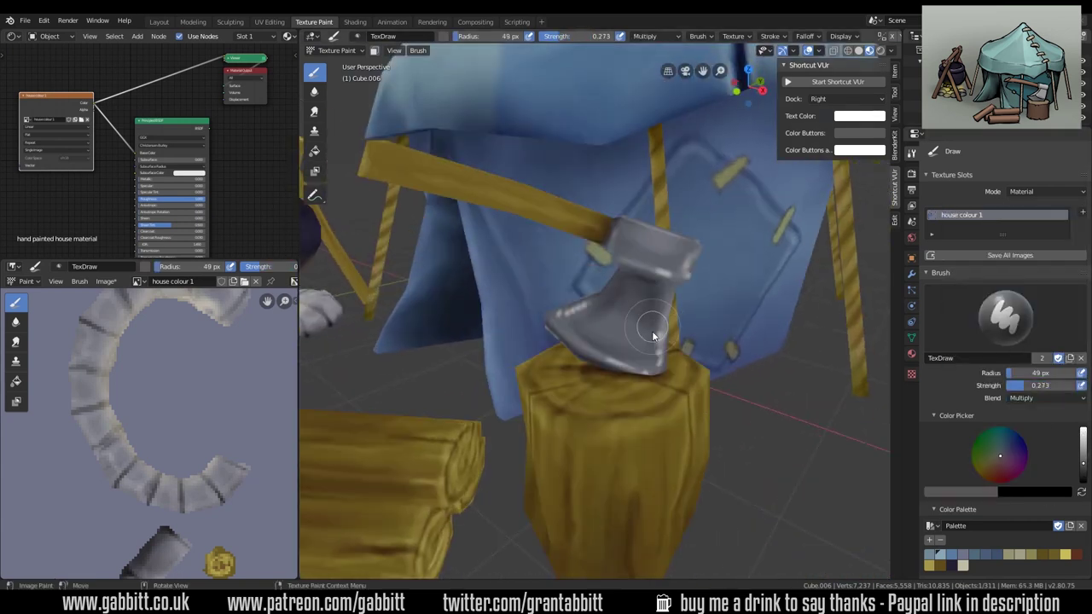
middle_click_drag(652, 350, 597, 290)
key("slash")
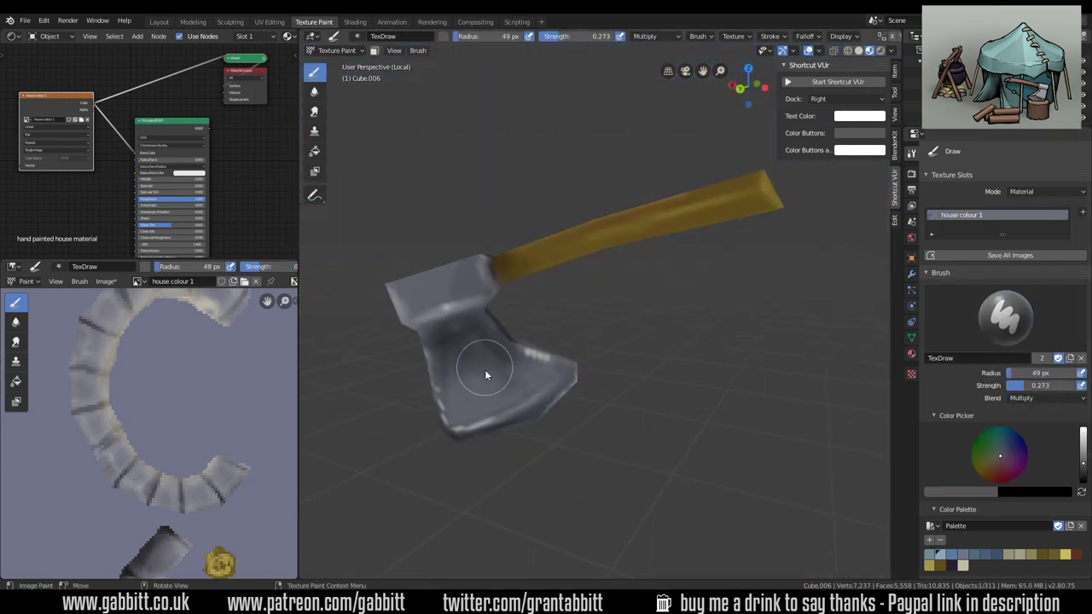
middle_click_drag(454, 400, 709, 303)
key("slash")
middle_click_drag(759, 371, 665, 414)
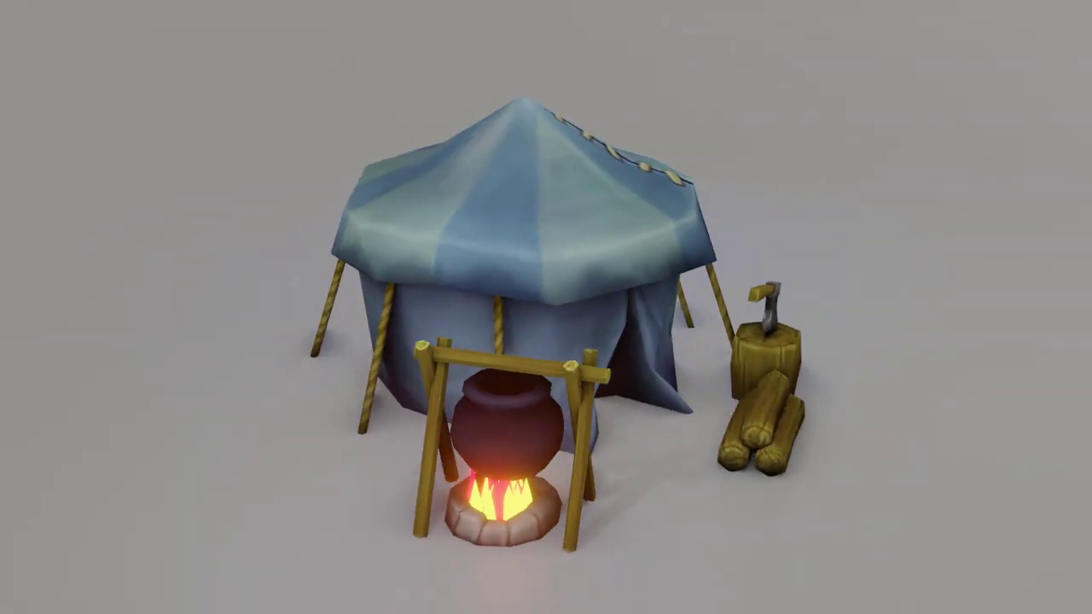